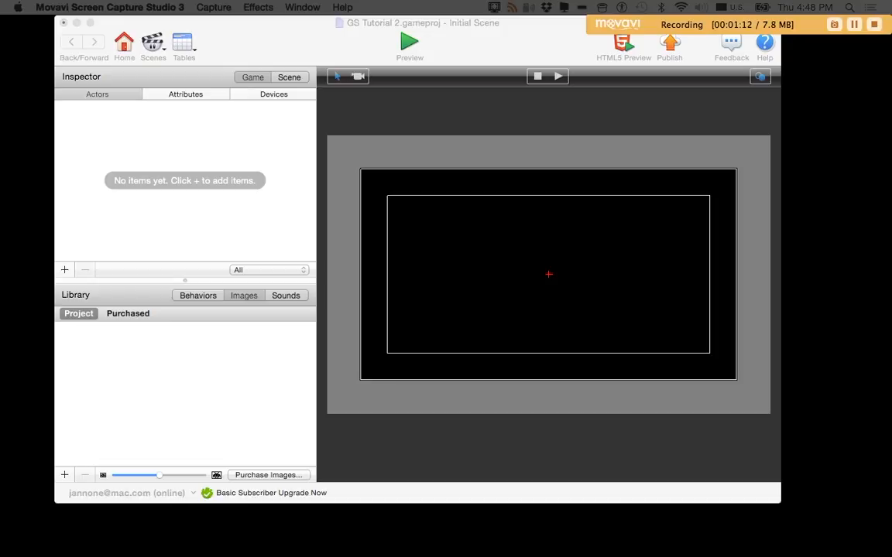
# Step: Add a new actor to the game and name it "Walls & Floors"
pyautogui.click(135, 150)
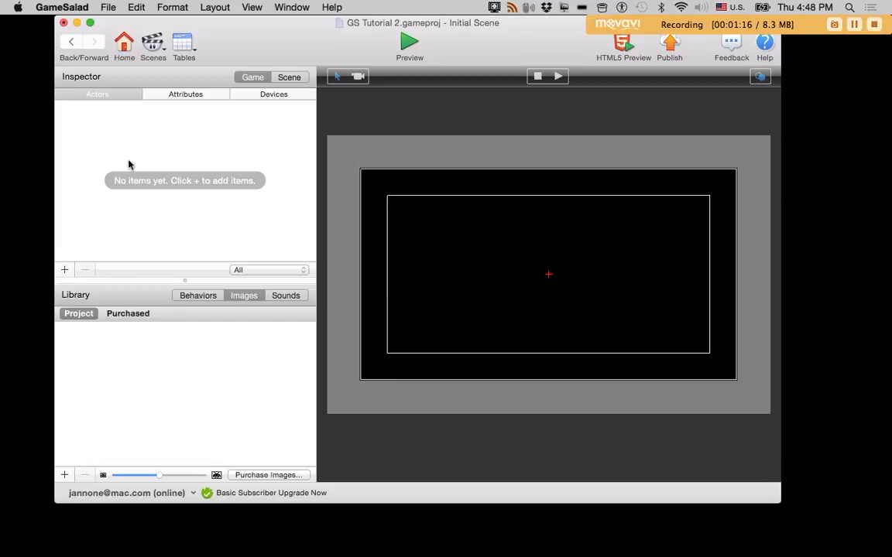
pyautogui.click(65, 270)
pyautogui.doubleClick(104, 160)
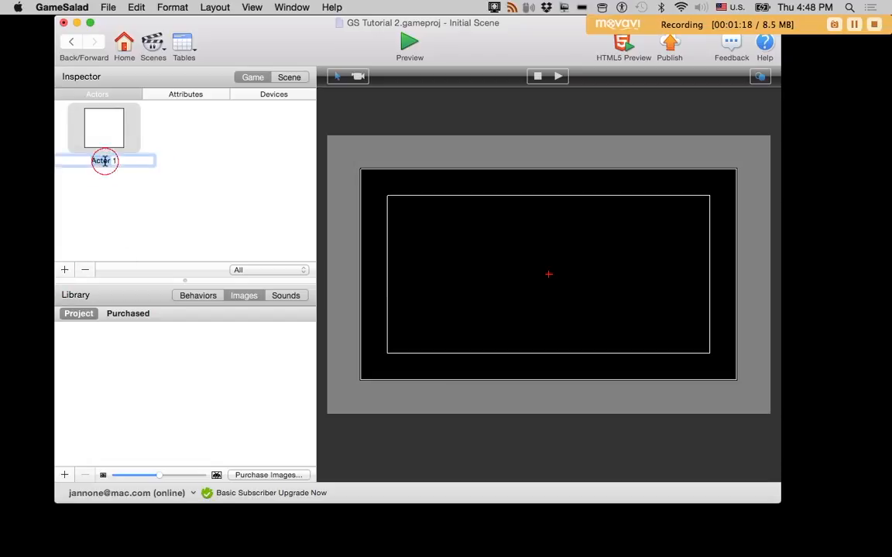
pyautogui.write('Walls')
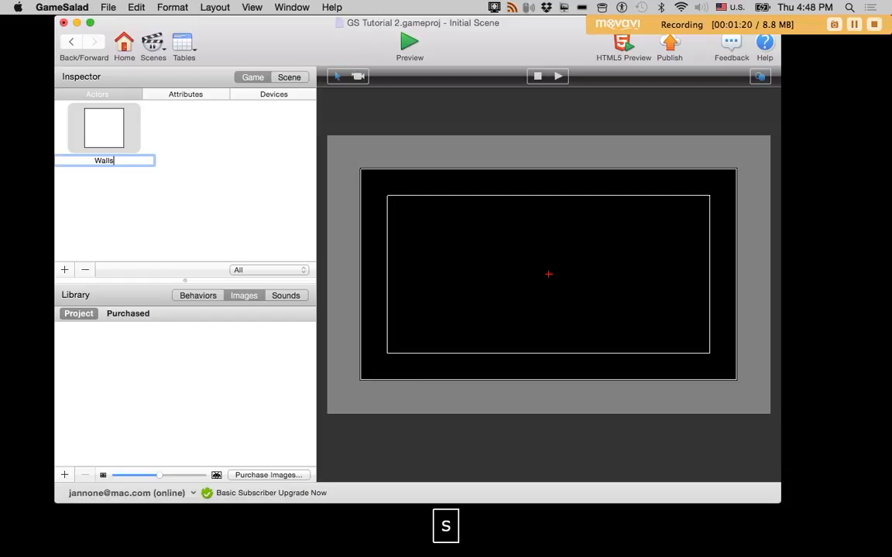
pyautogui.write(' & Floors')
pyautogui.click(87, 185)
# Step: Add a second actor and name it "GF 1"
pyautogui.click(65, 270)
pyautogui.doubleClick(200, 160)
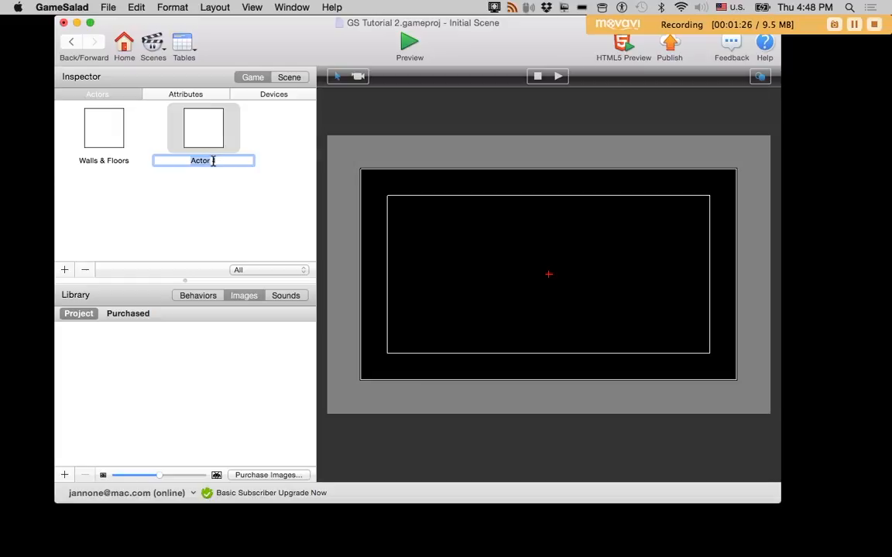
pyautogui.write('GF 1')
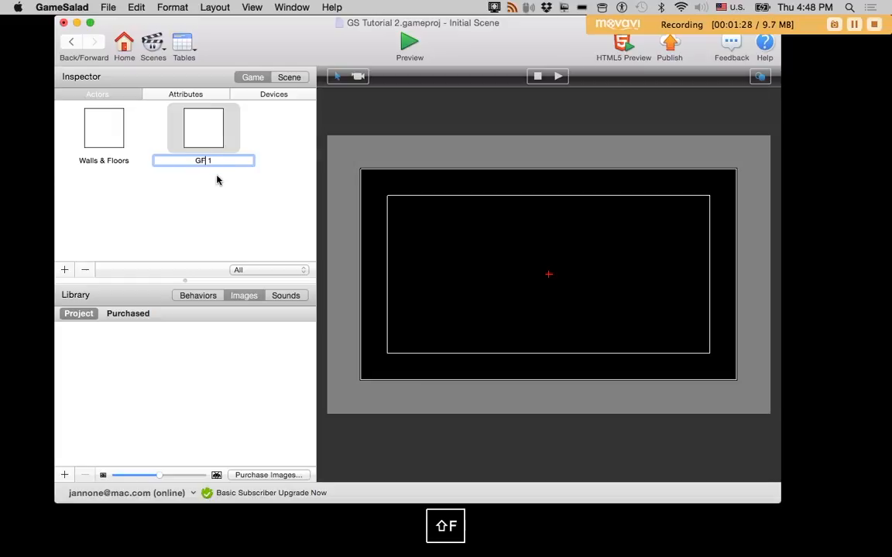
pyautogui.click(207, 175)
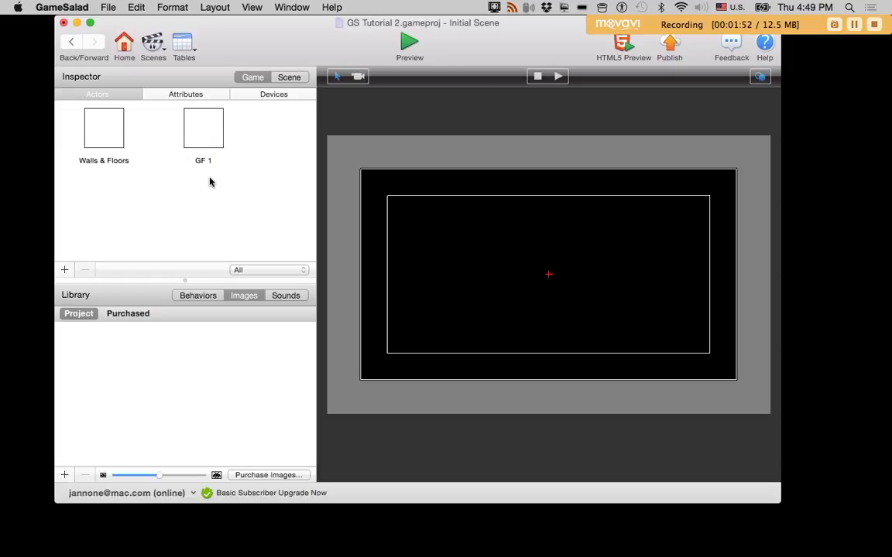
# Step: Import circ-square2.png into the project's image library and create three actors from it
pyautogui.click(64, 475)
pyautogui.click(386, 125)
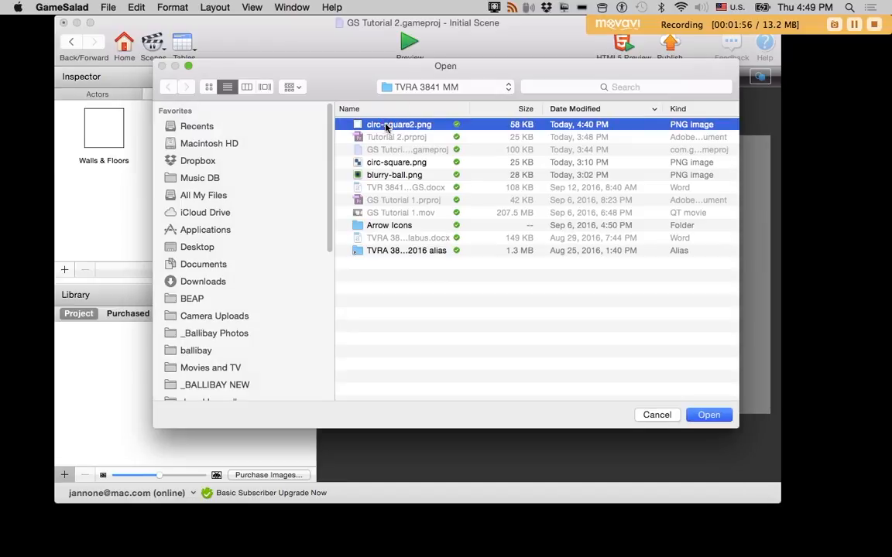
pyautogui.doubleClick(386, 127)
pyautogui.moveTo(80, 355); pyautogui.dragTo(108, 194)
pyautogui.moveTo(76, 354); pyautogui.dragTo(200, 206)
pyautogui.moveTo(76, 349); pyautogui.dragTo(272, 217)
# Step: Rename the three circ-square2 actors as Red, Green and Blue
pyautogui.doubleClick(114, 189)
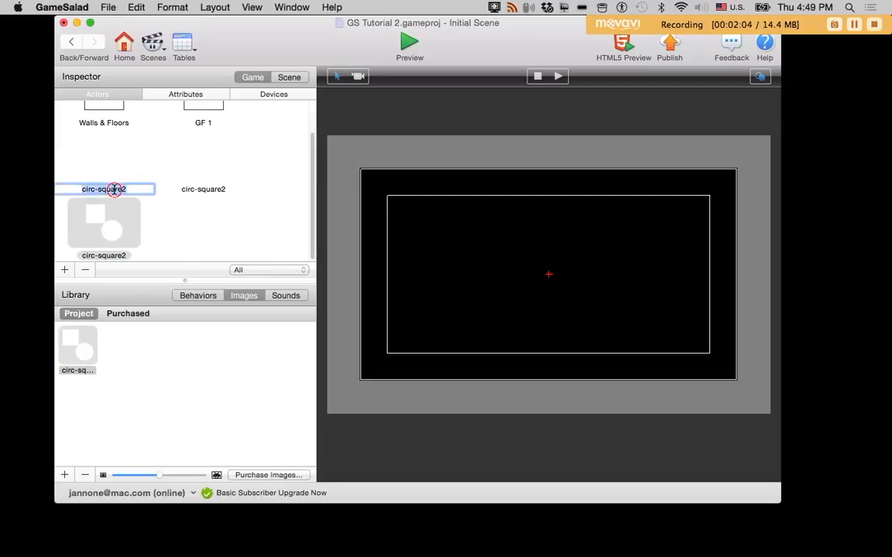
pyautogui.write('REc')
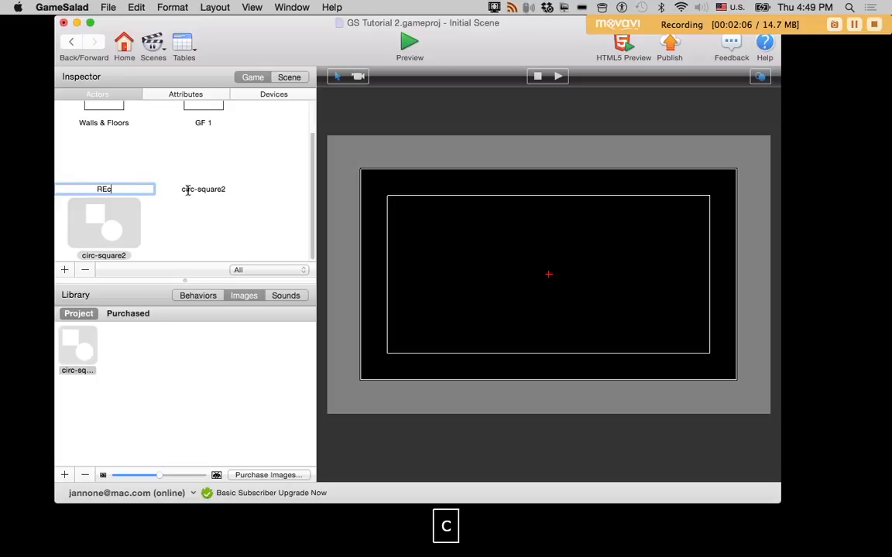
pyautogui.press('BackSpace')
pyautogui.press('BackSpace')
pyautogui.write('ed')
pyautogui.doubleClick(203, 189)
pyautogui.write('Green')
pyautogui.doubleClick(104, 254)
pyautogui.write('Blue')
pyautogui.click(204, 234)
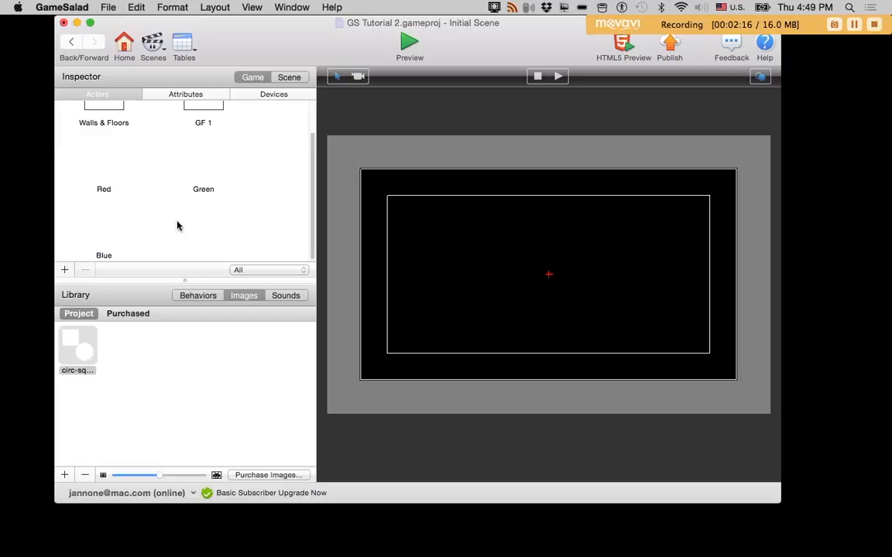
# Step: Color the Red actor pure red by setting its green and blue components to 0, and return to the scene
pyautogui.doubleClick(100, 171)
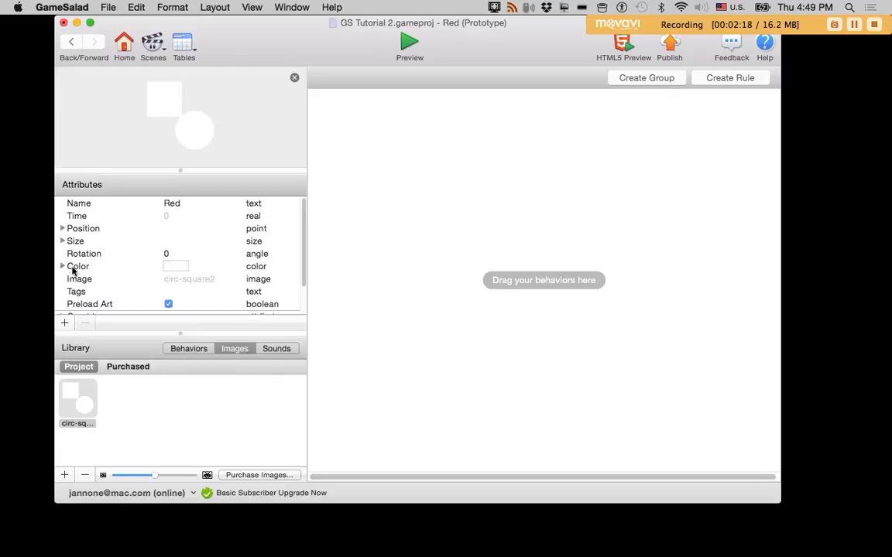
pyautogui.click(62, 266)
pyautogui.scroll(-2, 123, 263)
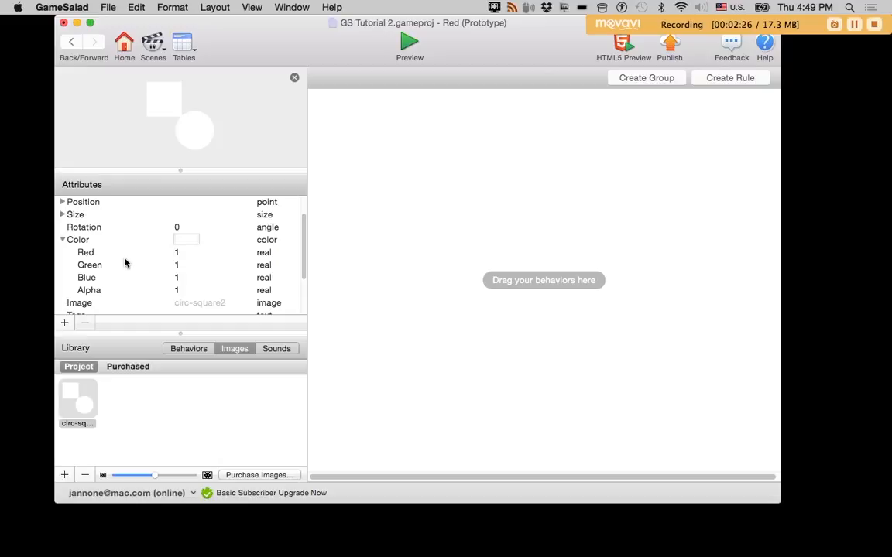
pyautogui.doubleClick(177, 266)
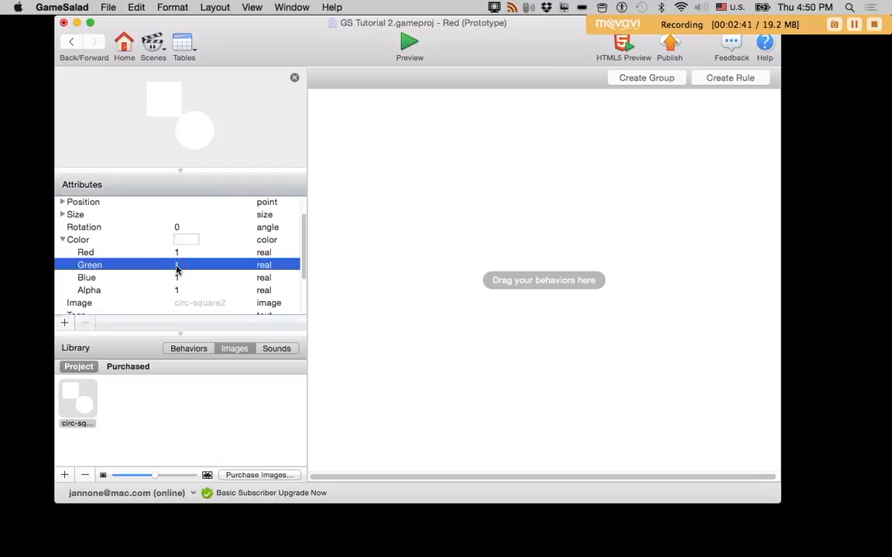
pyautogui.write('0')
pyautogui.doubleClick(176, 279)
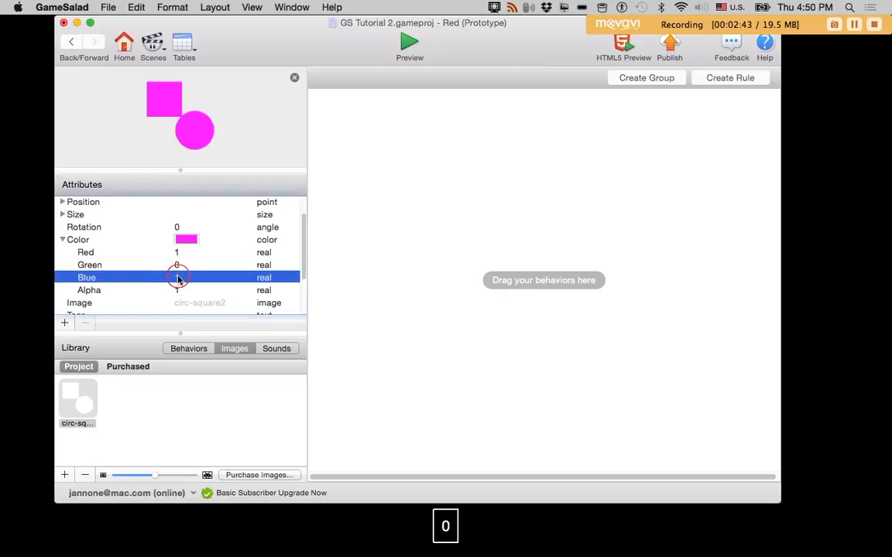
pyautogui.write('0')
pyautogui.click(206, 264)
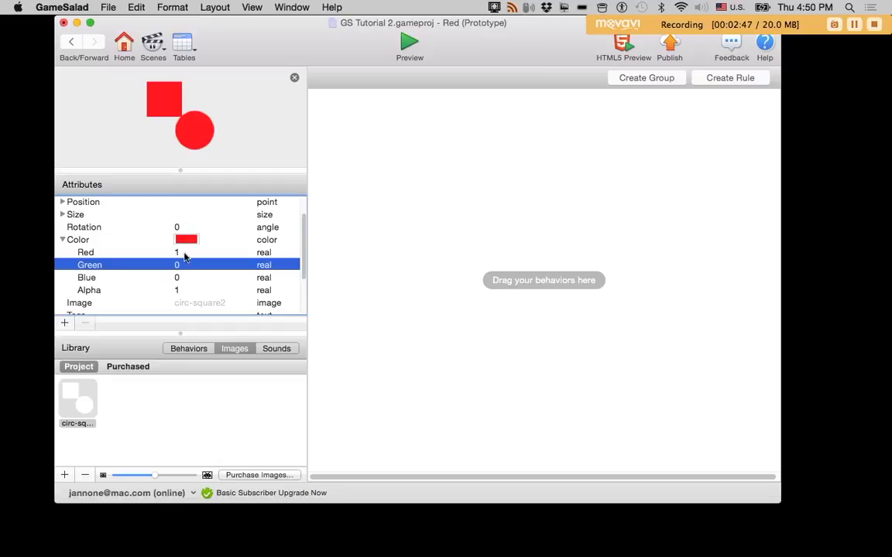
pyautogui.click(70, 39)
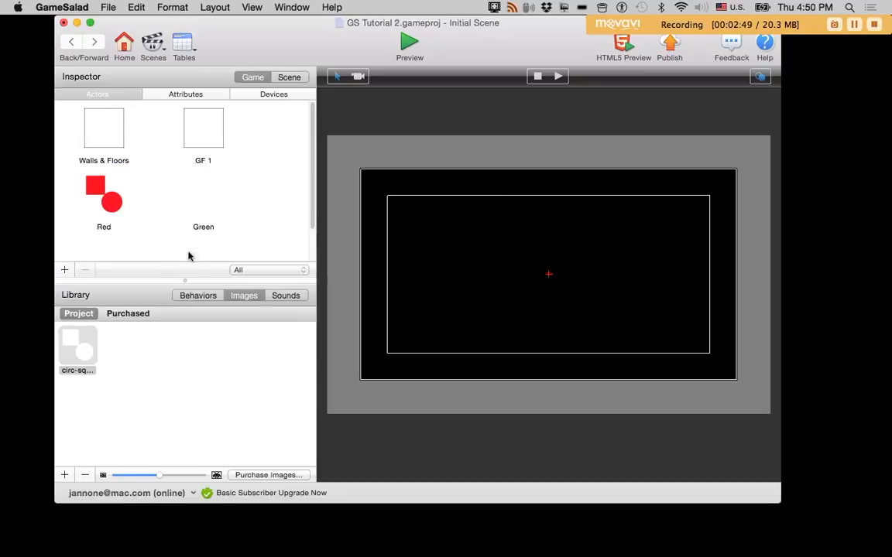
# Step: Color the Green actor pure green by setting its red and blue components to 0, and return to the scene
pyautogui.click(201, 199)
pyautogui.doubleClick(203, 205)
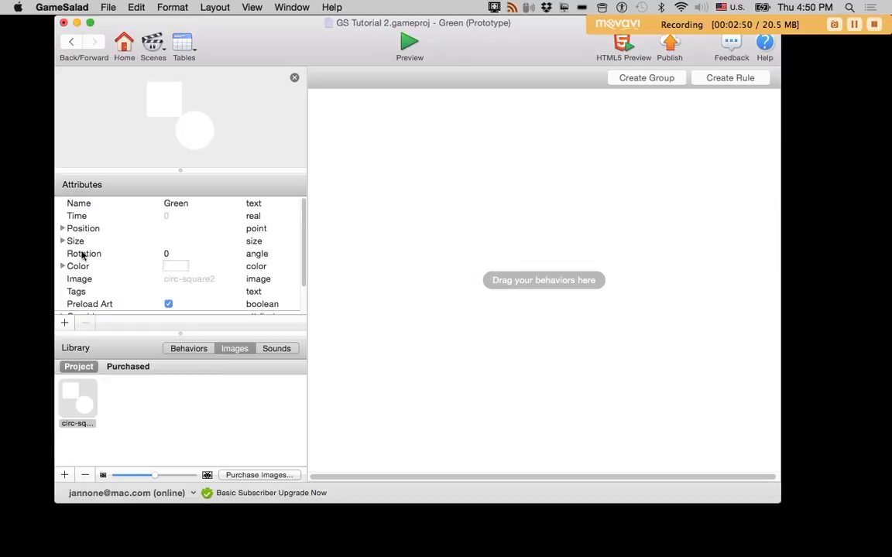
pyautogui.click(64, 266)
pyautogui.scroll(-2, 123, 245)
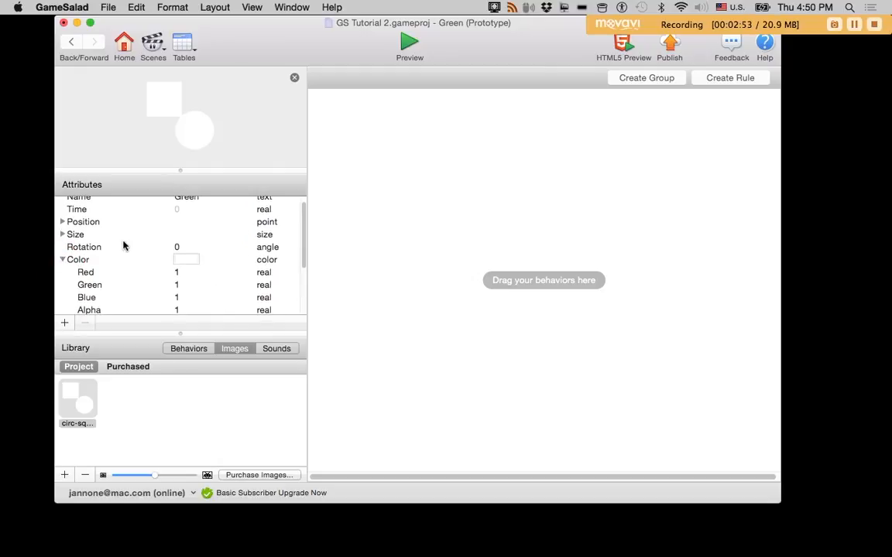
pyautogui.click(177, 259)
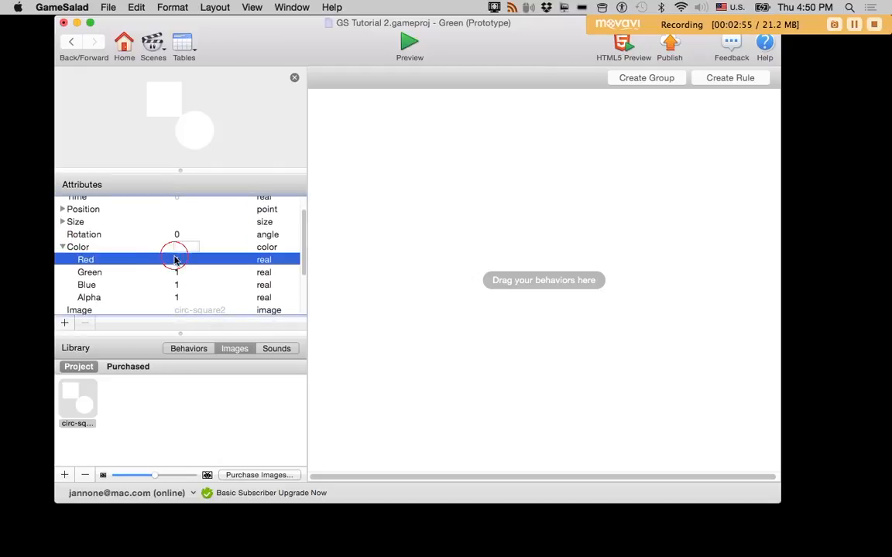
pyautogui.click(178, 261)
pyautogui.write('0')
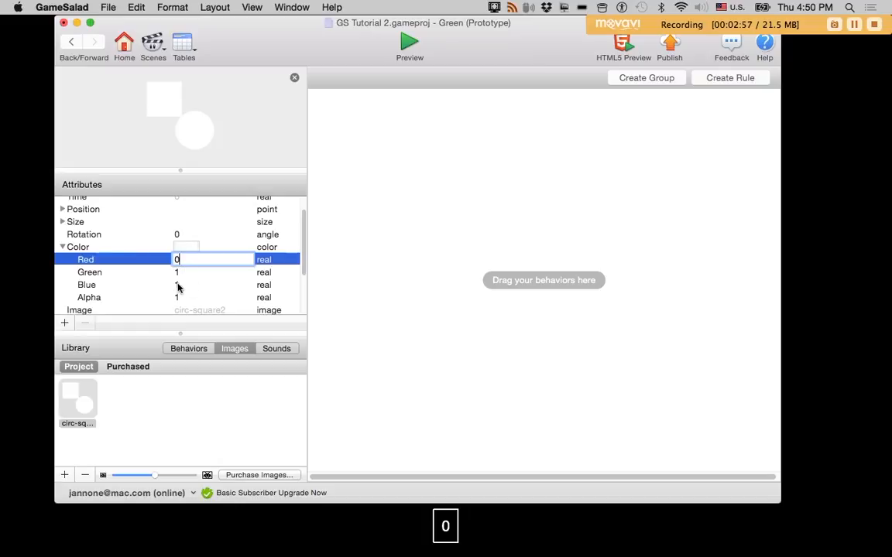
pyautogui.click(178, 285)
pyautogui.click(180, 285)
pyautogui.write('0')
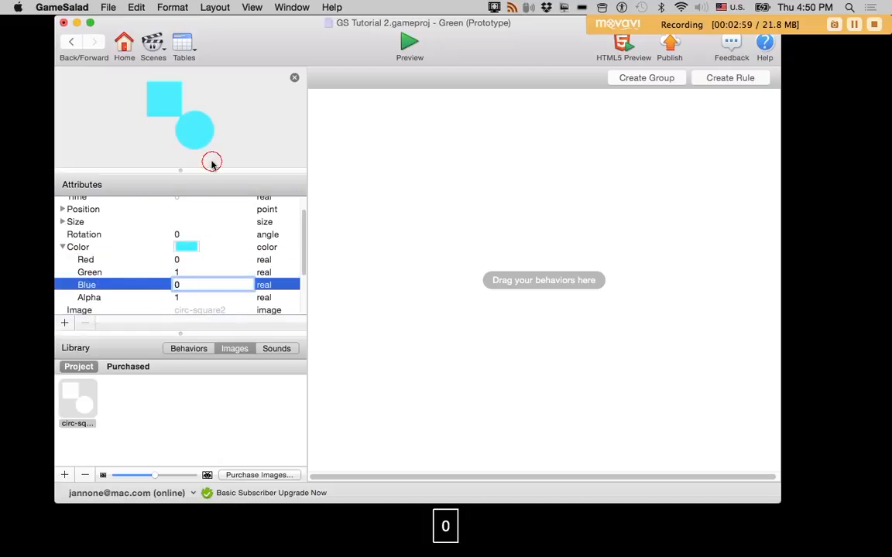
pyautogui.click(205, 262)
pyautogui.click(70, 41)
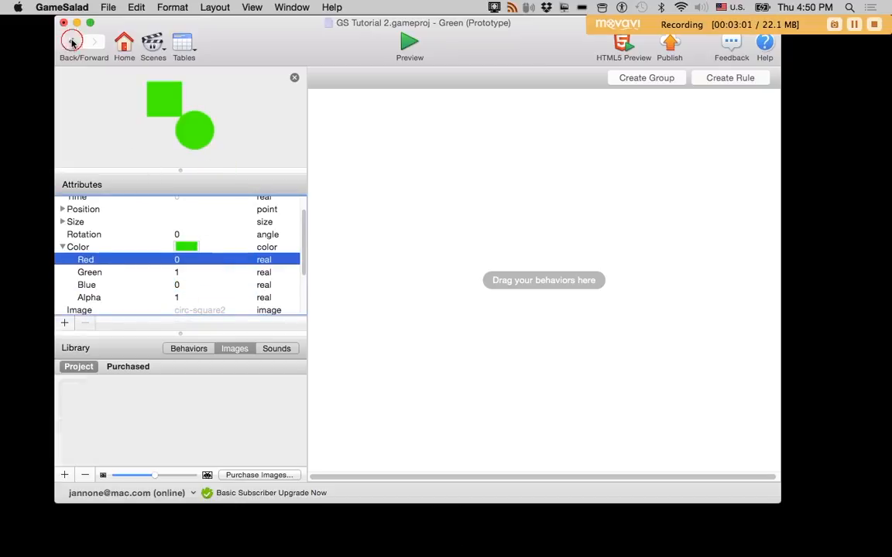
# Step: Color the Blue actor pure blue by setting its red and green components to 0
pyautogui.scroll(-2, 148, 218)
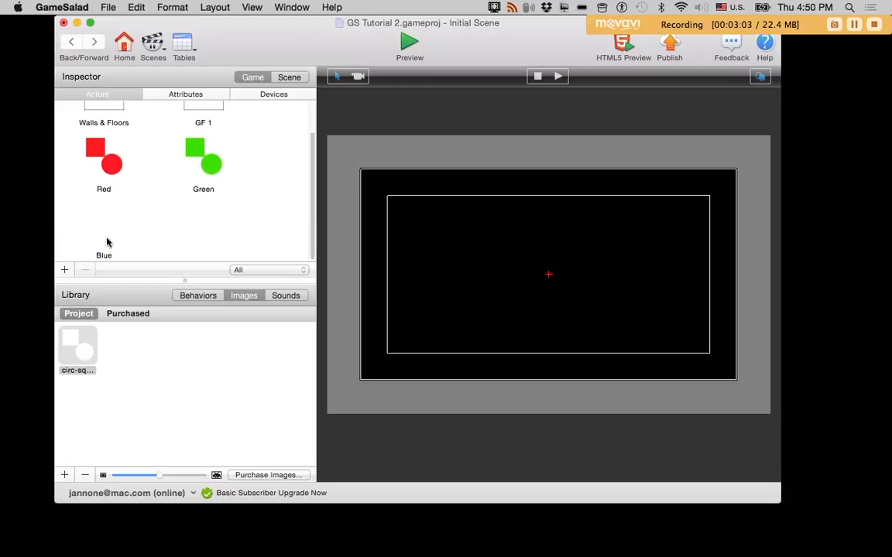
pyautogui.doubleClick(113, 231)
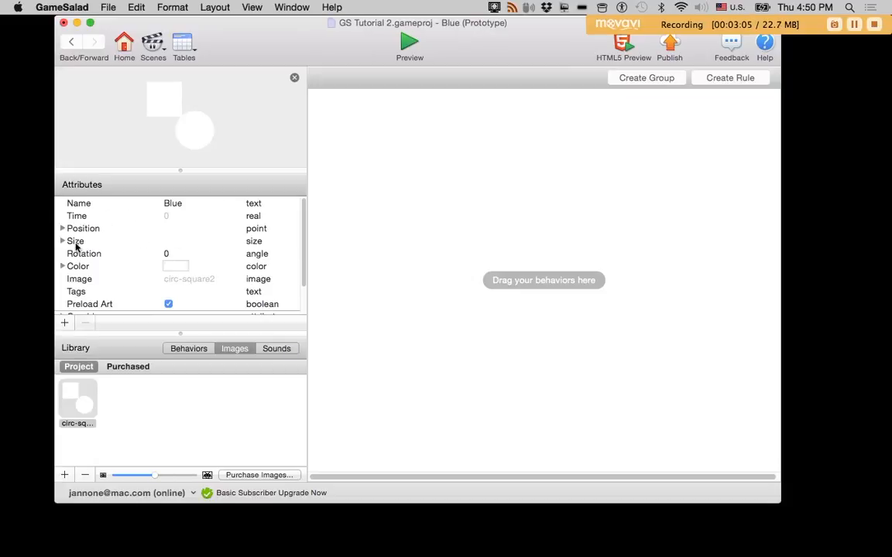
pyautogui.click(63, 266)
pyautogui.click(177, 279)
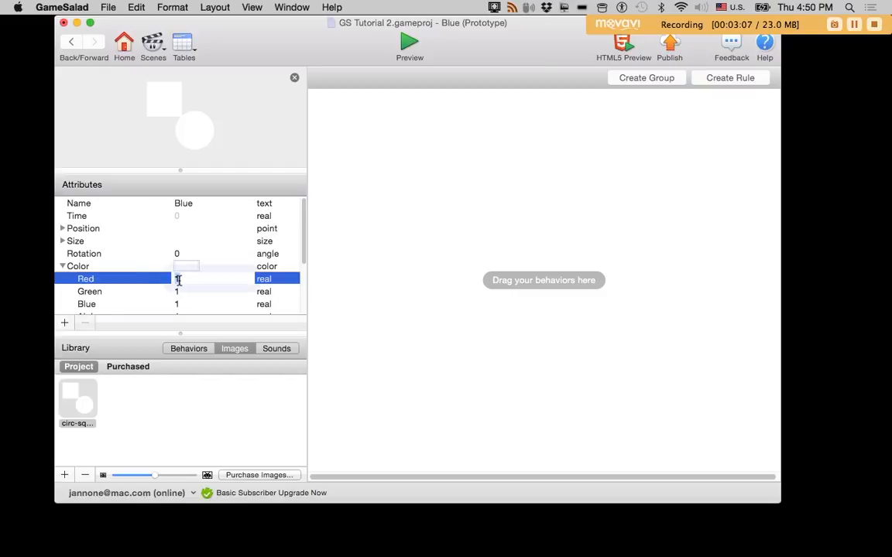
pyautogui.write('0')
pyautogui.click(176, 295)
pyautogui.write('0')
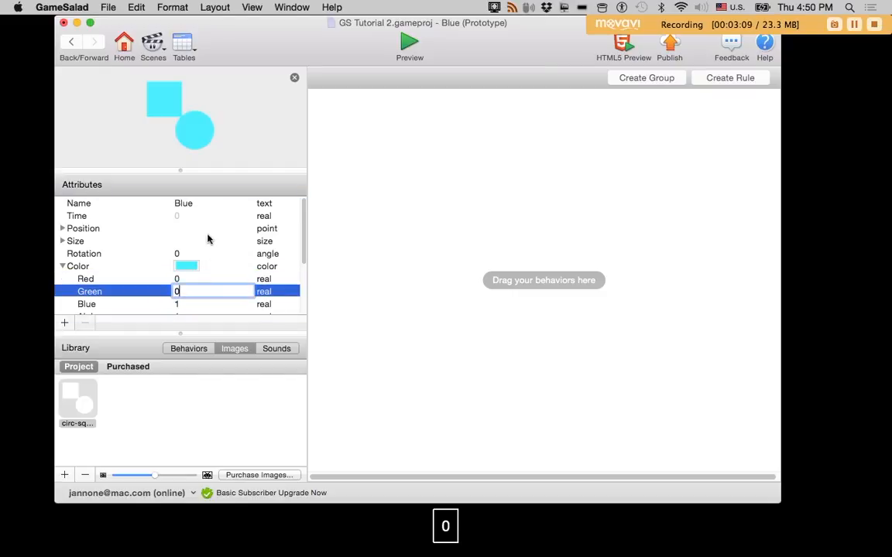
pyautogui.click(221, 229)
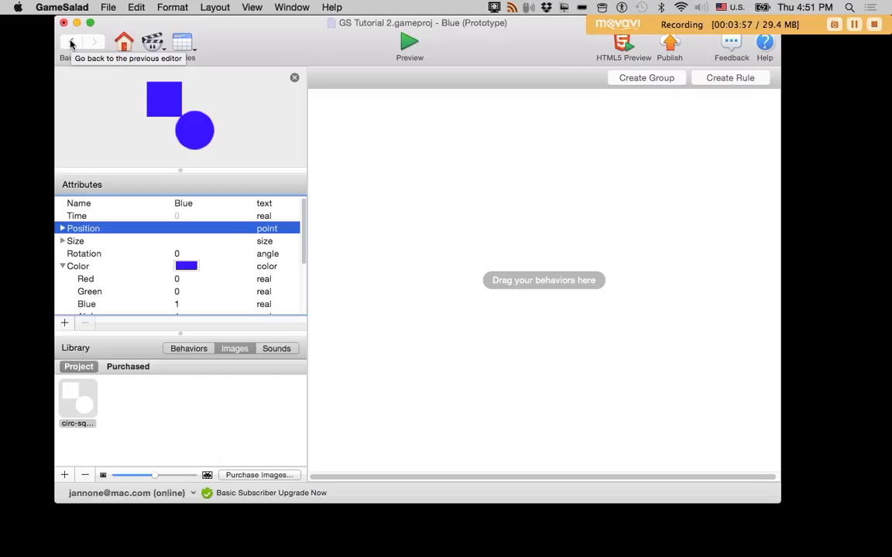
# Step: Try 0.5 for the Blue actor's blue color component and restore it to 1
pyautogui.doubleClick(179, 304)
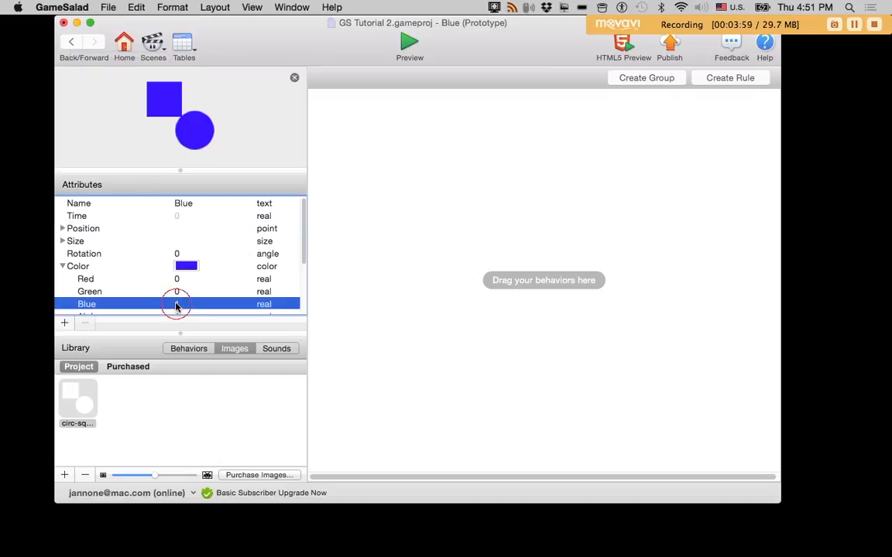
pyautogui.write('.5')
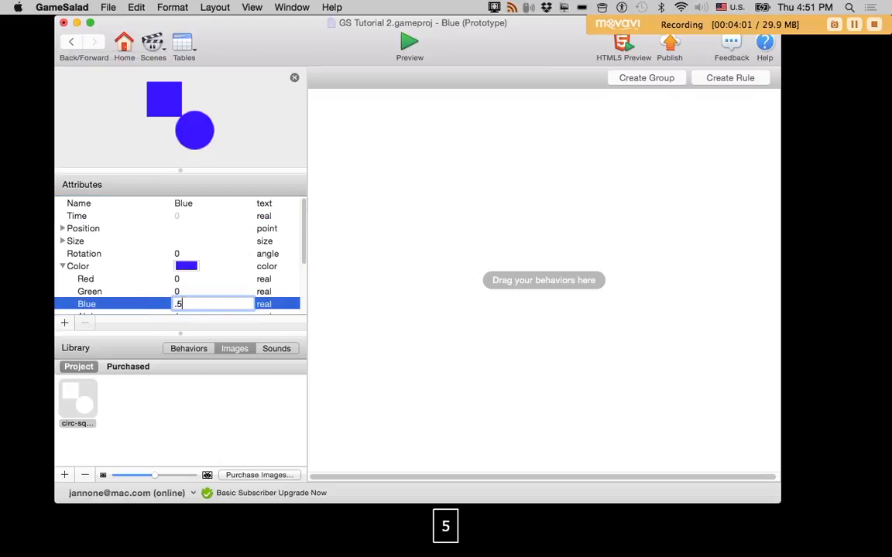
pyautogui.click(207, 291)
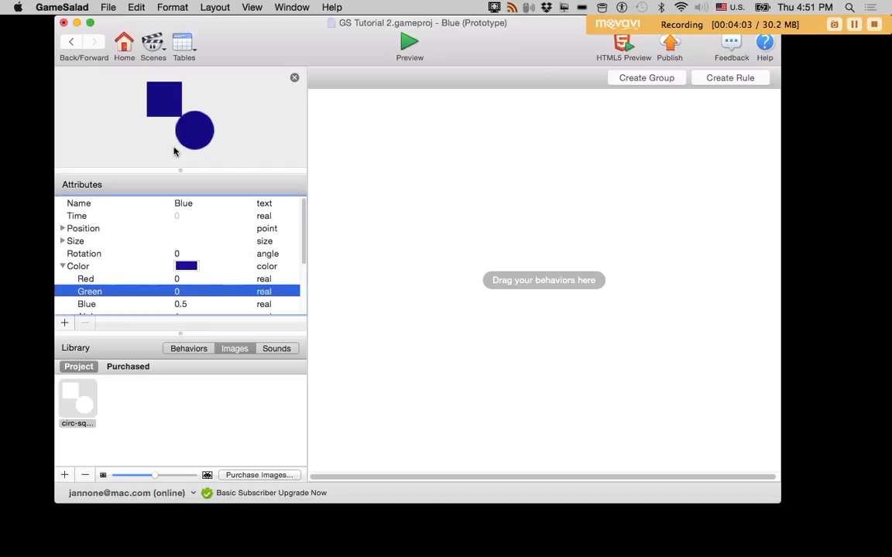
pyautogui.doubleClick(179, 304)
pyautogui.write('1')
pyautogui.click(210, 270)
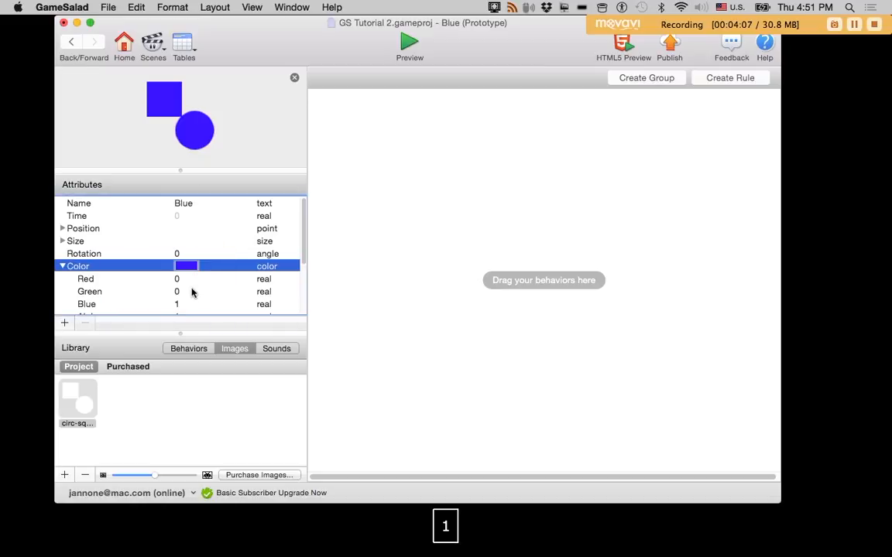
# Step: Color the GF 1 actor Orange from the Apple color palette and return to the scene
pyautogui.click(71, 40)
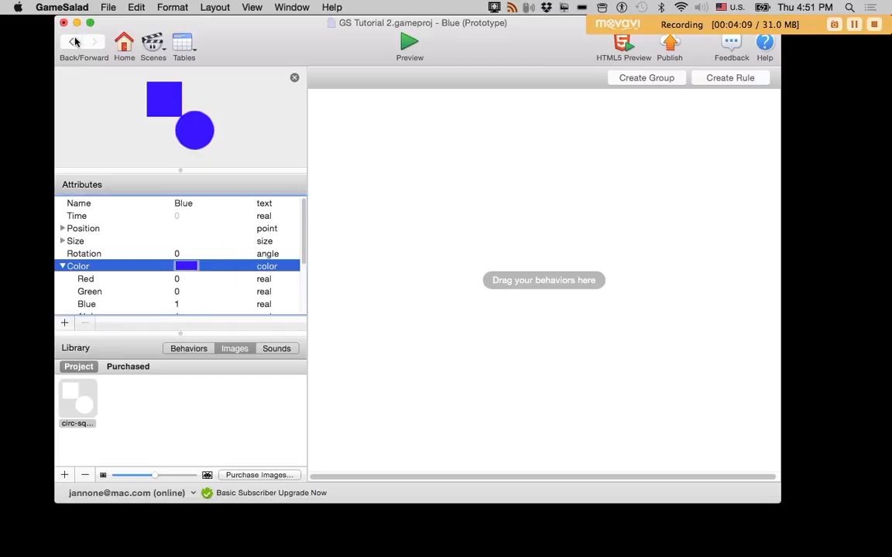
pyautogui.scroll(-2, 235, 229)
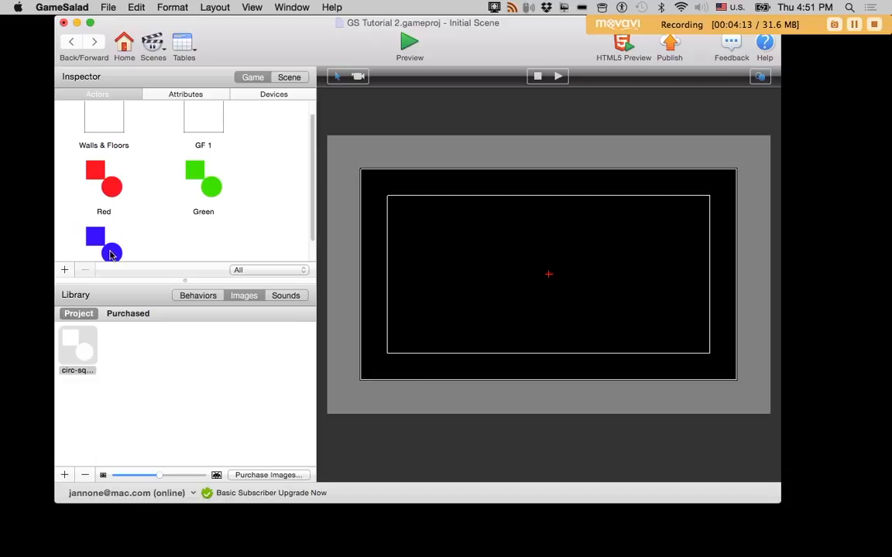
pyautogui.scroll(2, 163, 227)
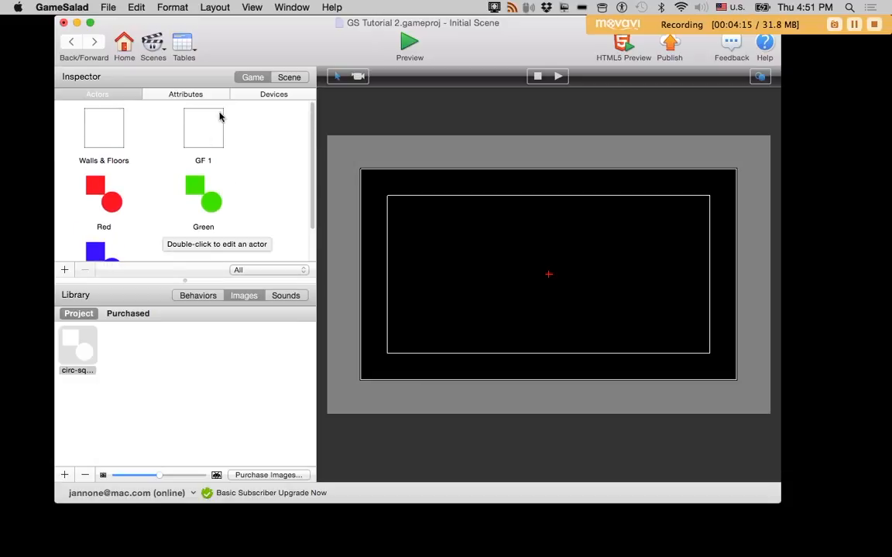
pyautogui.doubleClick(179, 119)
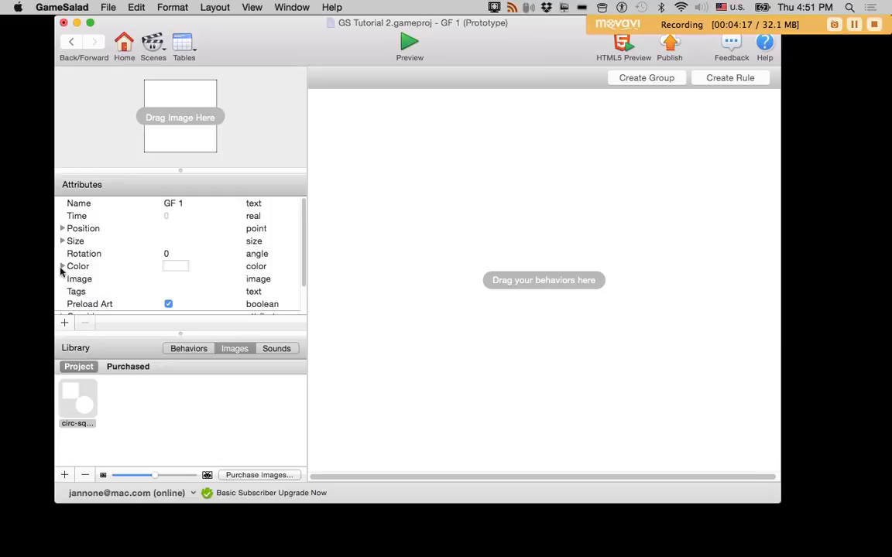
pyautogui.click(63, 266)
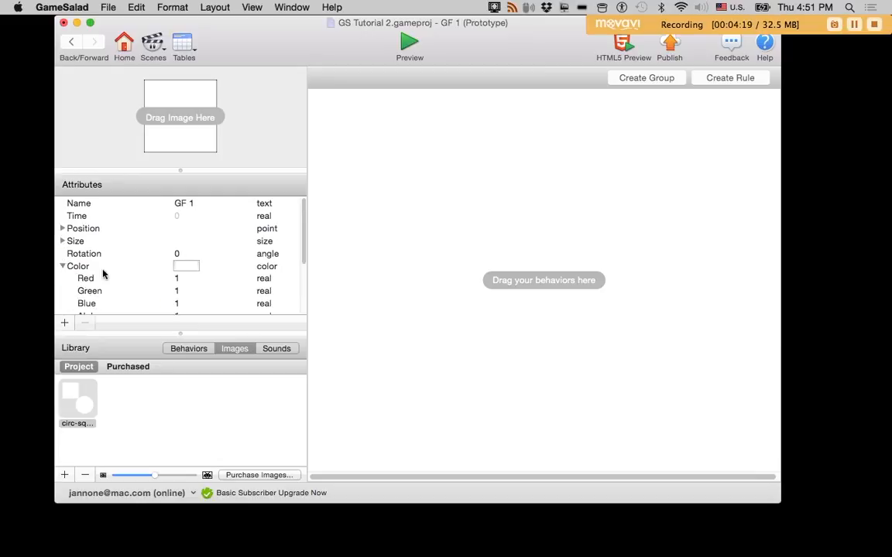
pyautogui.scroll(-1, 190, 282)
pyautogui.click(167, 254)
pyautogui.click(184, 253)
pyautogui.click(155, 388)
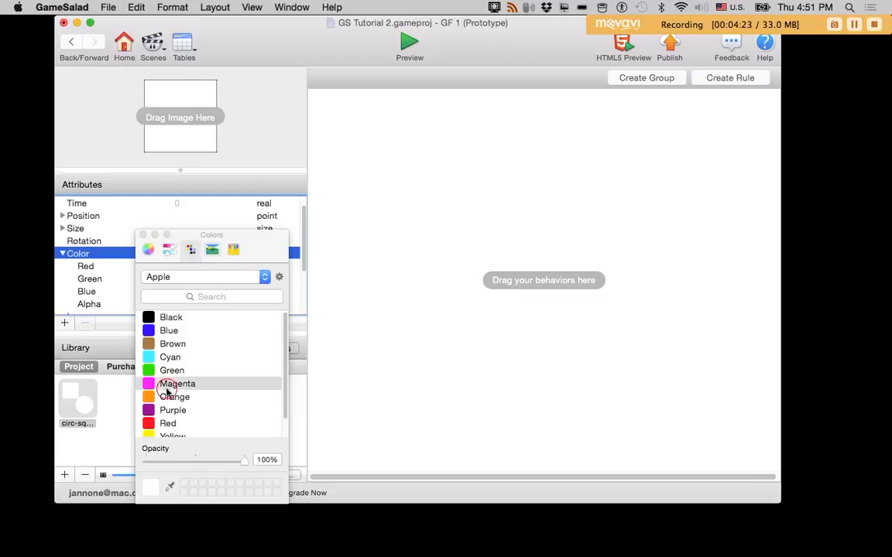
pyautogui.click(164, 398)
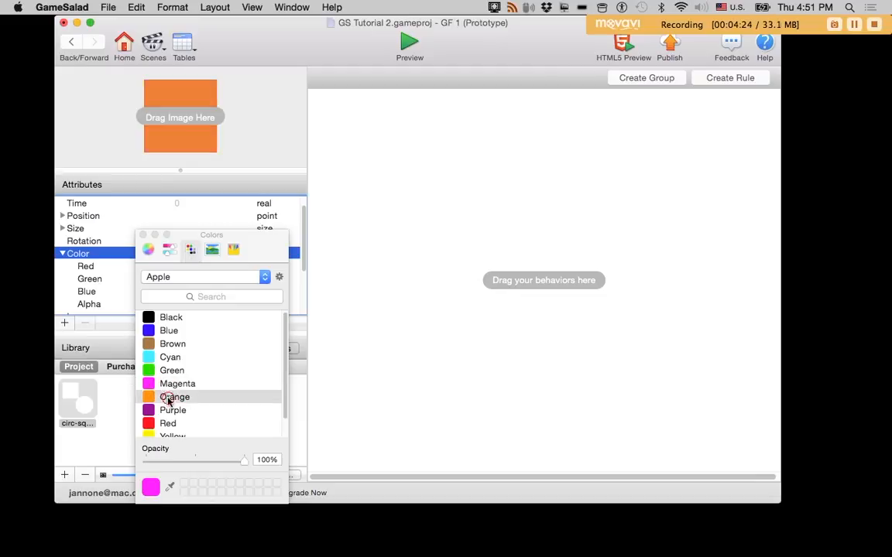
pyautogui.click(143, 235)
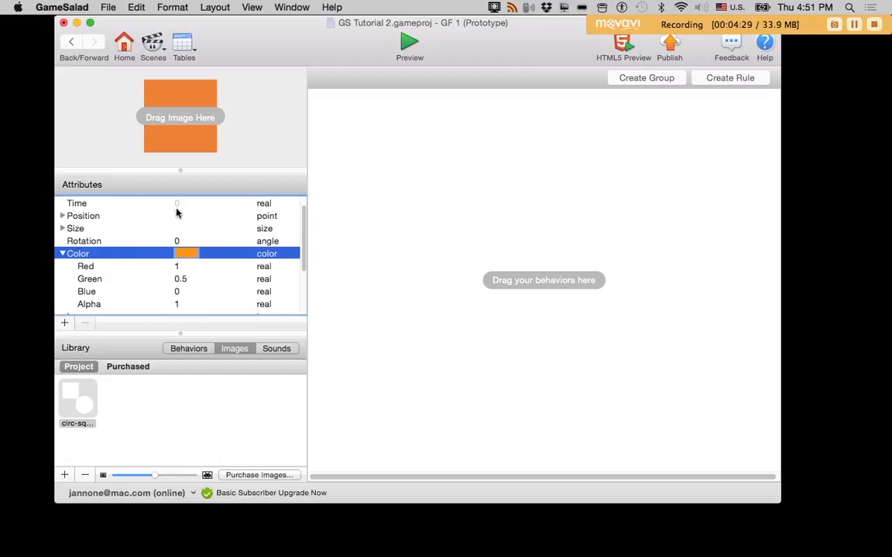
pyautogui.click(69, 43)
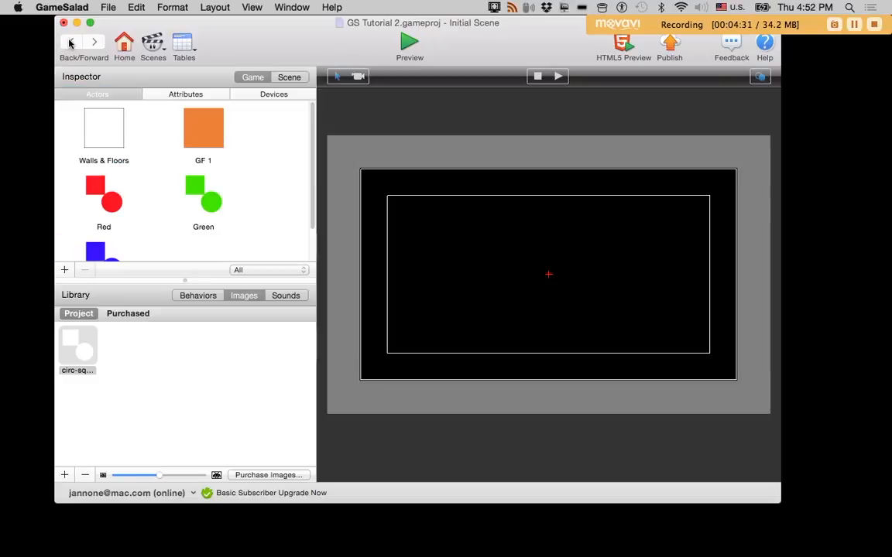
# Step: Place Walls & Floors actors along the scene's left and right edges, stretching them into full-height side walls
pyautogui.click(198, 134)
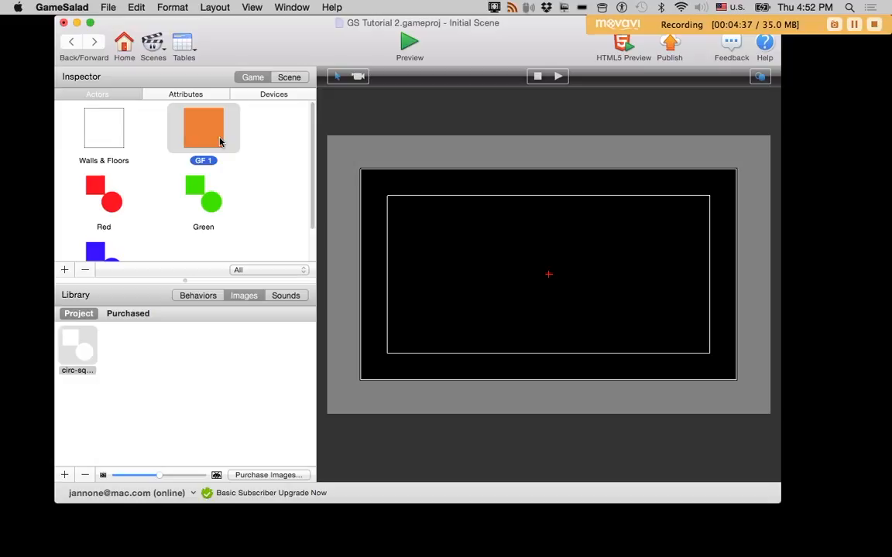
pyautogui.moveTo(112, 124); pyautogui.dragTo(365, 160)
pyautogui.moveTo(367, 223); pyautogui.dragTo(366, 453)
pyautogui.moveTo(363, 299); pyautogui.dragTo(754, 324)
# Step: Add Walls & Floors actors as a full-width ceiling and floor, keeping both outside the scene's central camera frame
pyautogui.moveTo(109, 132); pyautogui.dragTo(786, 163)
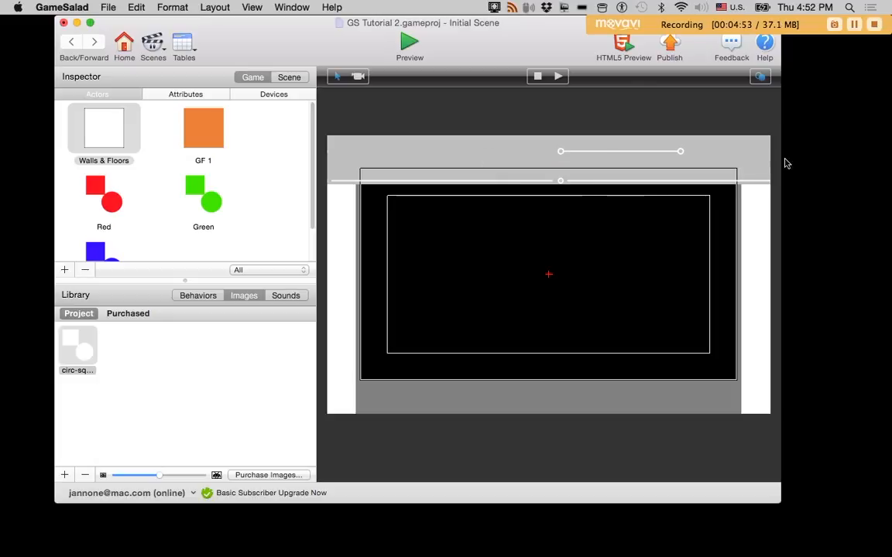
pyautogui.moveTo(566, 179); pyautogui.dragTo(561, 165)
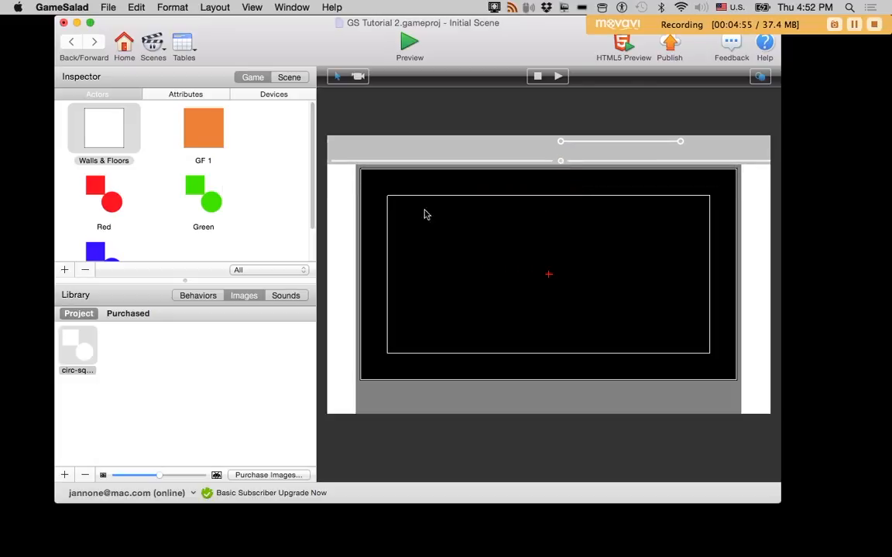
pyautogui.moveTo(92, 138); pyautogui.dragTo(321, 373)
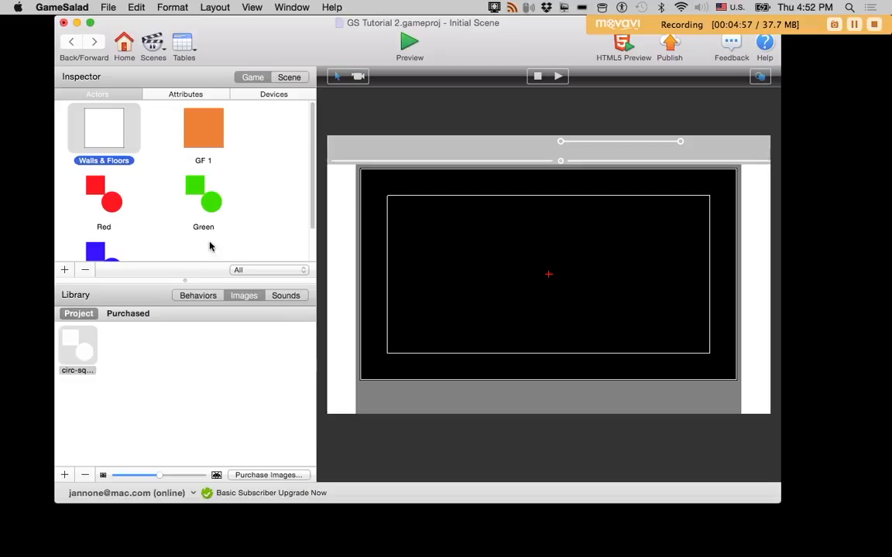
pyautogui.moveTo(103, 124); pyautogui.dragTo(780, 406)
pyautogui.moveTo(555, 360); pyautogui.dragTo(555, 388)
# Step: Place a GF 1 actor over the middle of the ceiling at the scene's upper edge
pyautogui.moveTo(193, 124); pyautogui.dragTo(573, 147)
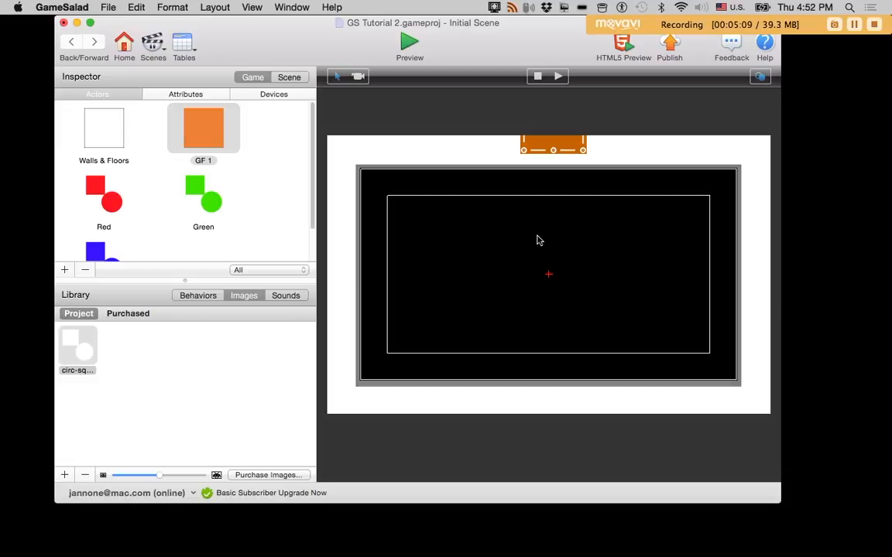
pyautogui.click(239, 159)
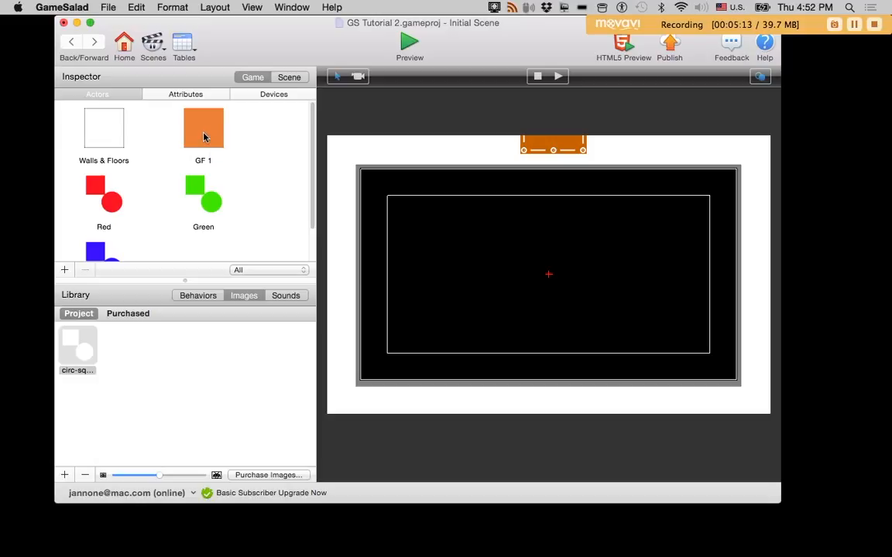
# Step: Add a Timer behavior to the GF 1 actor and set it to run every 2 seconds
pyautogui.doubleClick(203, 136)
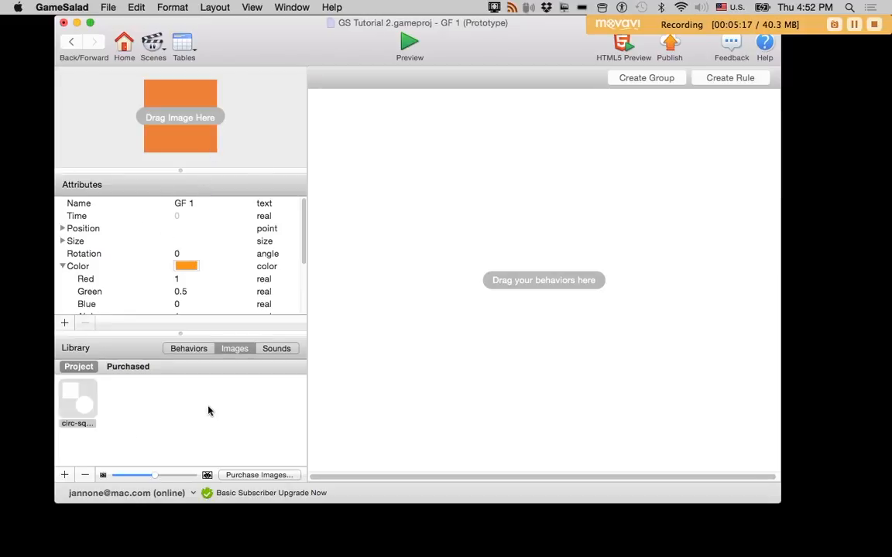
pyautogui.click(184, 350)
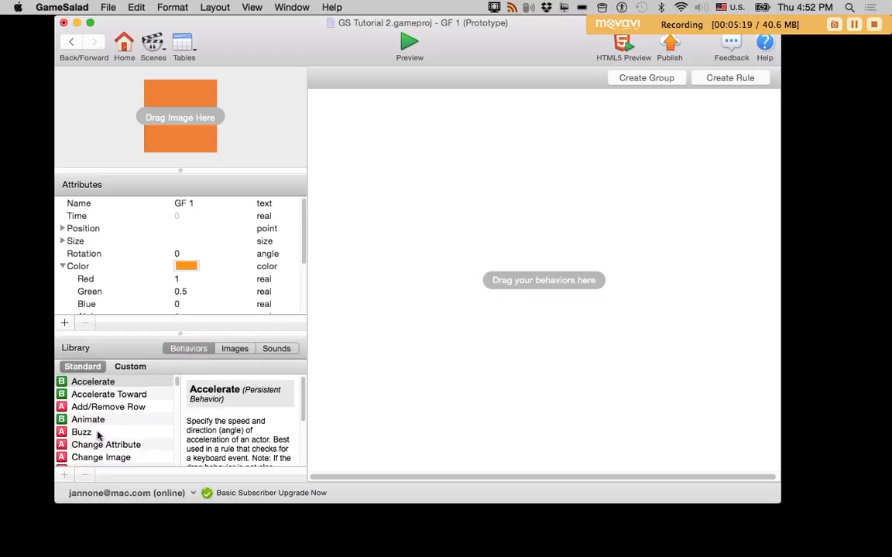
pyautogui.click(98, 445)
pyautogui.press('t')
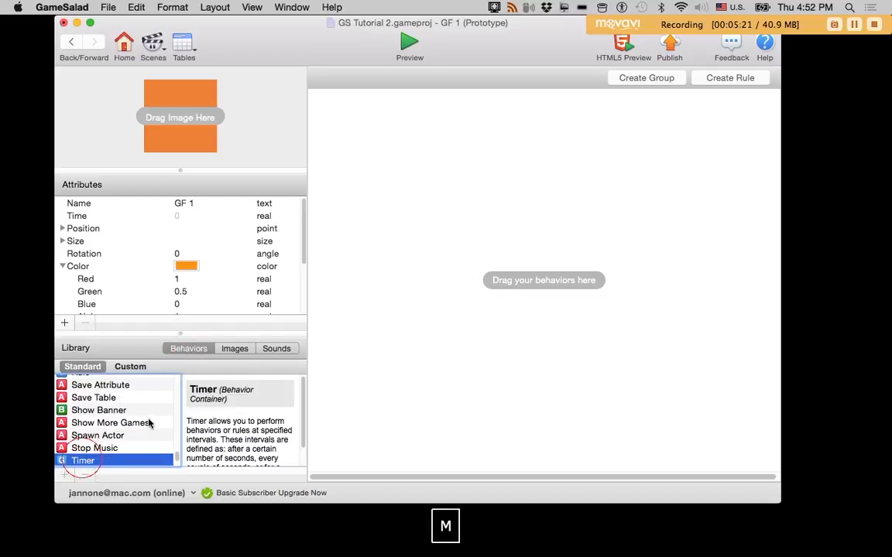
pyautogui.click(63, 463)
pyautogui.moveTo(63, 462); pyautogui.dragTo(494, 194)
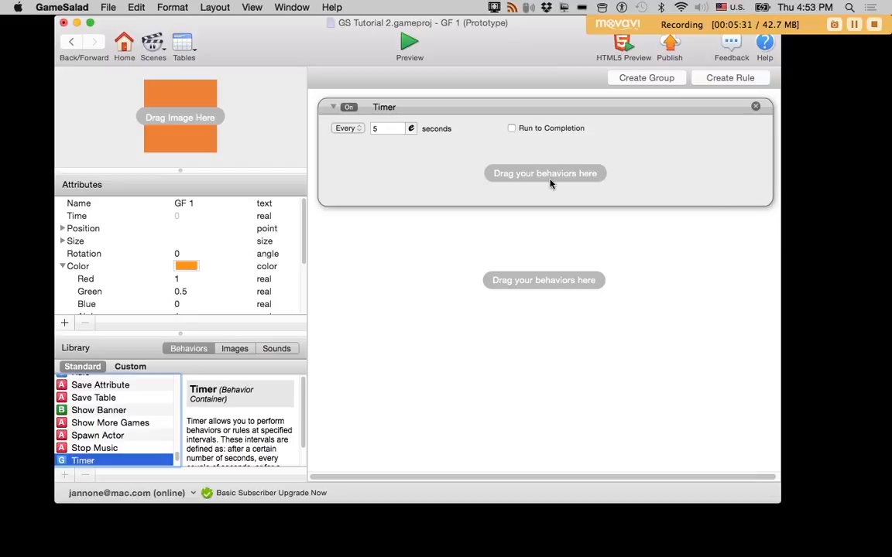
pyautogui.click(378, 130)
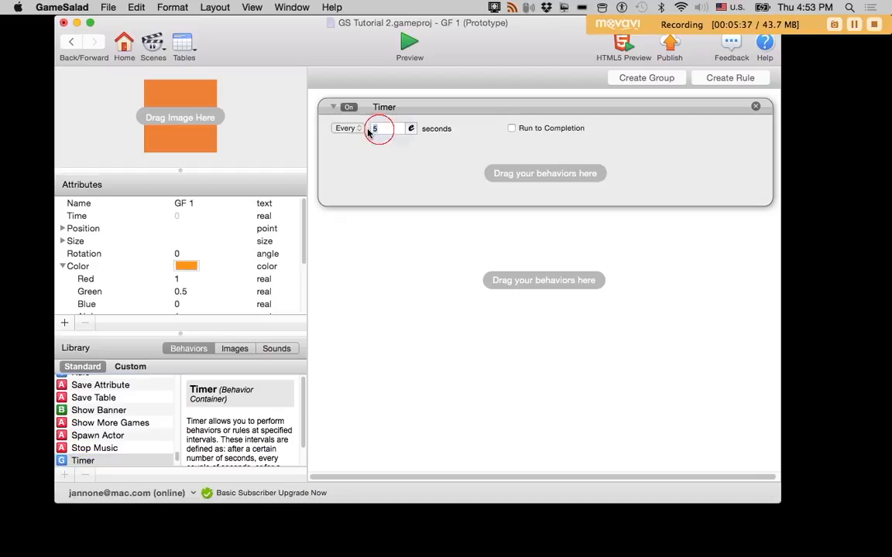
pyautogui.write('2')
pyautogui.click(416, 169)
# Step: Nest a Spawn Actor behavior in GF 1's Timer, set it to spawn Red, and return to the scene
pyautogui.click(93, 423)
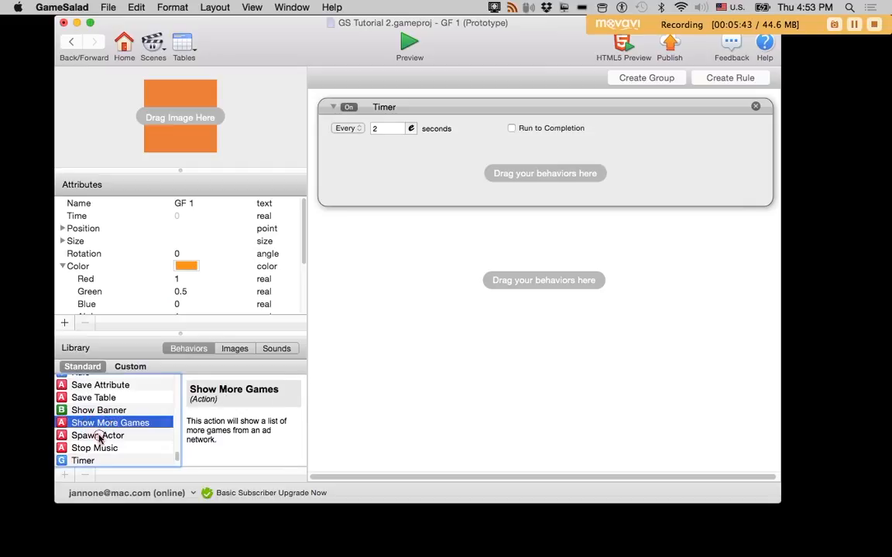
pyautogui.click(85, 436)
pyautogui.moveTo(65, 438); pyautogui.dragTo(351, 170)
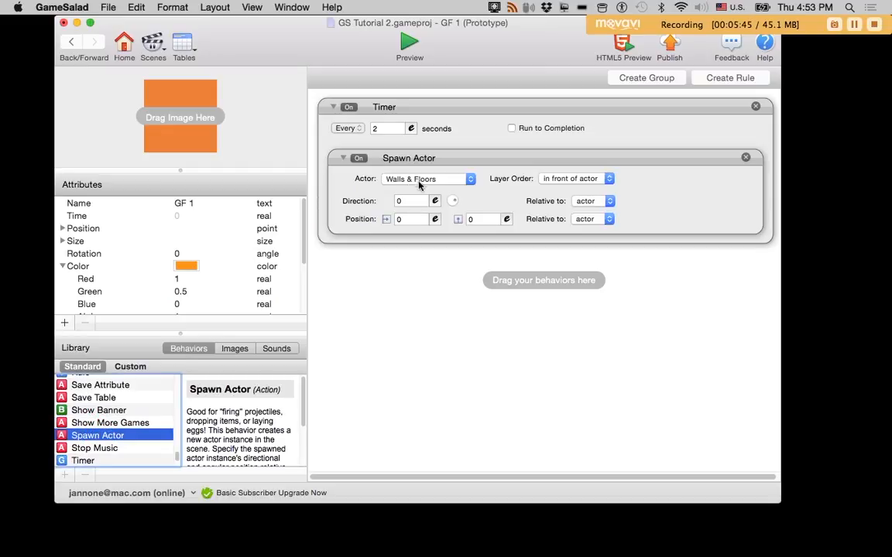
pyautogui.click(422, 180)
pyautogui.click(399, 201)
pyautogui.click(406, 295)
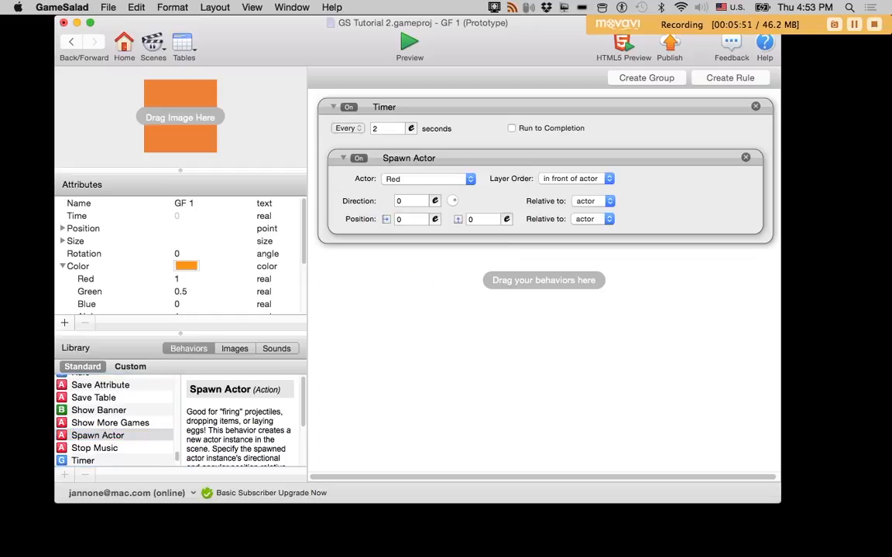
pyautogui.click(70, 41)
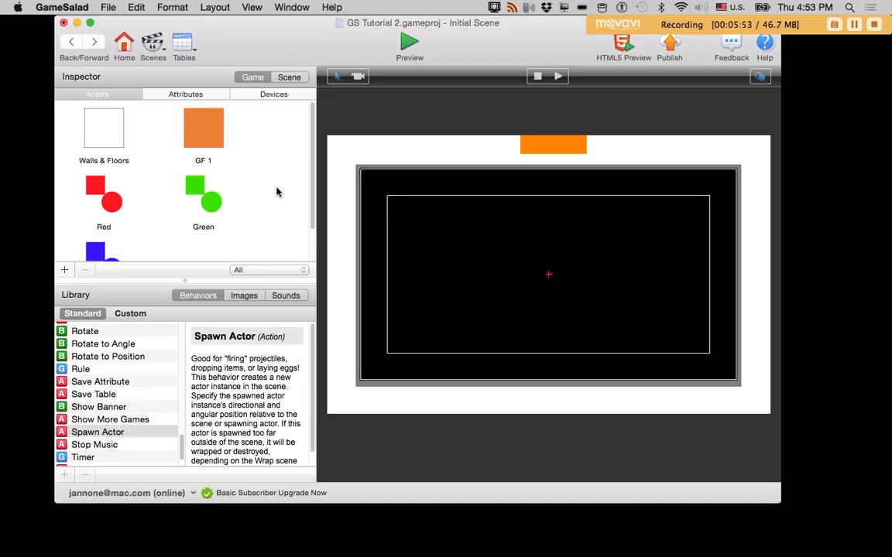
# Step: Turn off the Movable physics attribute of the Walls & Floors actor and return to the scene
pyautogui.doubleClick(108, 131)
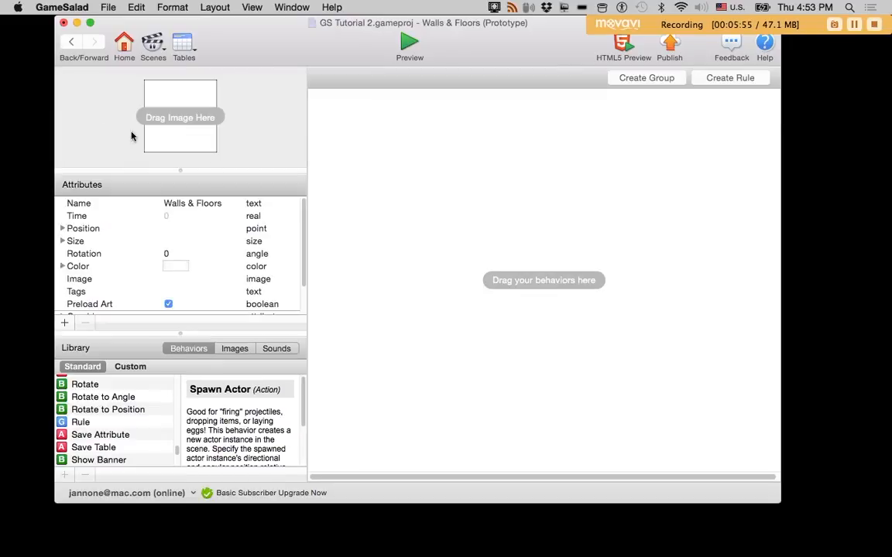
pyautogui.scroll(3, 112, 395)
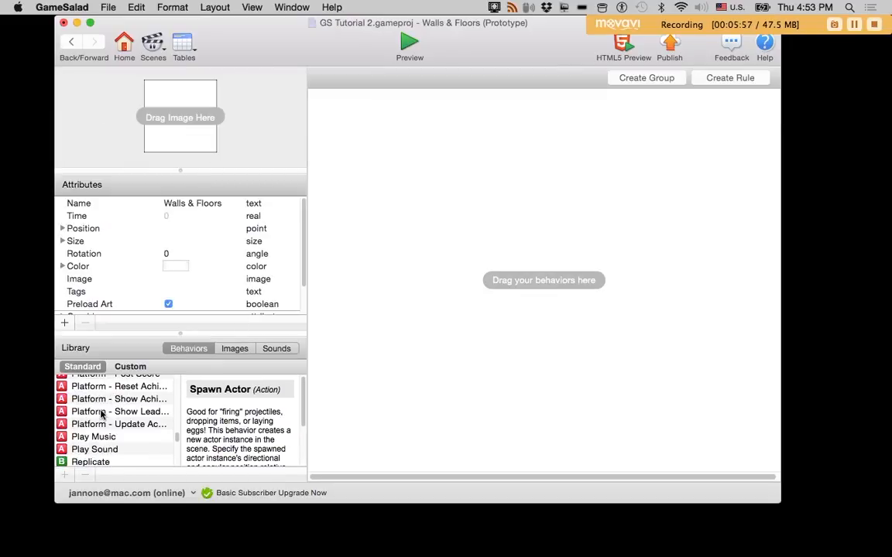
pyautogui.scroll(-3, 111, 281)
pyautogui.click(62, 309)
pyautogui.scroll(-2, 124, 283)
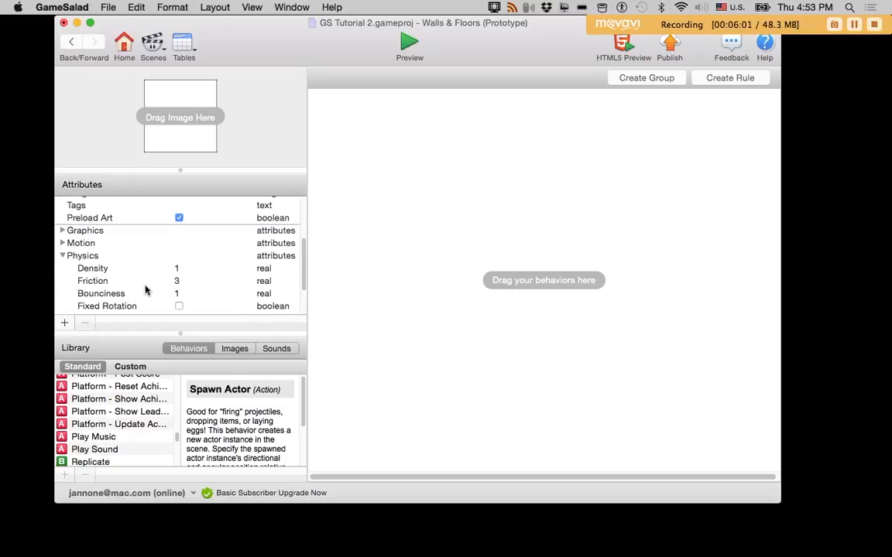
pyautogui.scroll(-3, 155, 292)
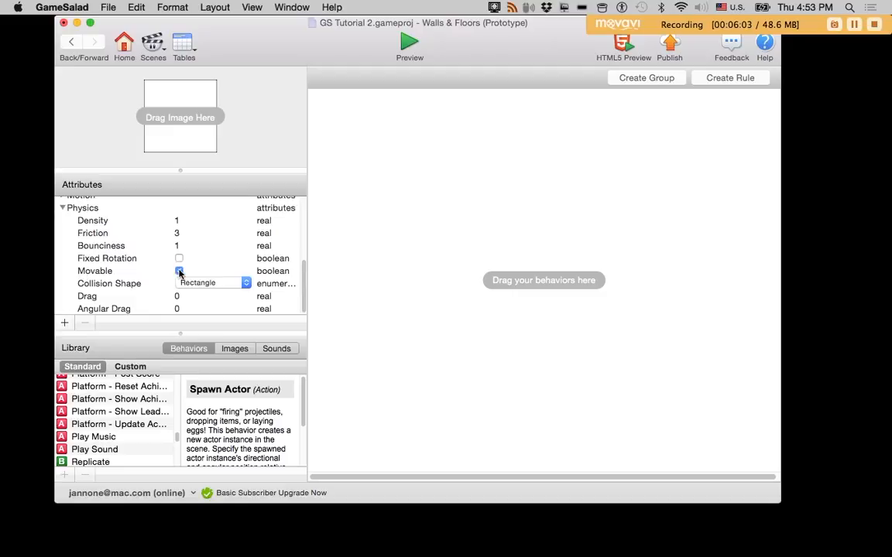
pyautogui.click(179, 272)
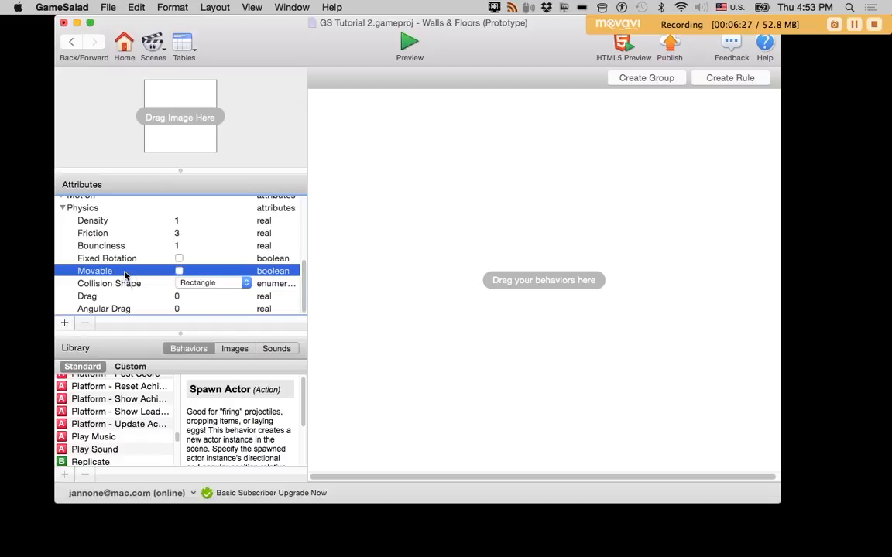
pyautogui.click(179, 271)
pyautogui.click(179, 271)
pyautogui.click(68, 42)
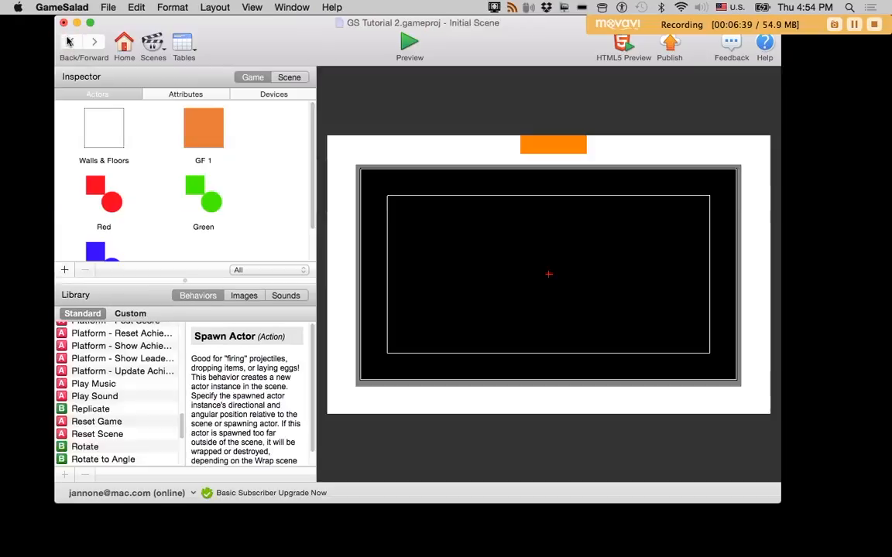
# Step: Add a Collide behavior to the Walls & Floors actor so it bounces with actors of type Red
pyautogui.doubleClick(91, 133)
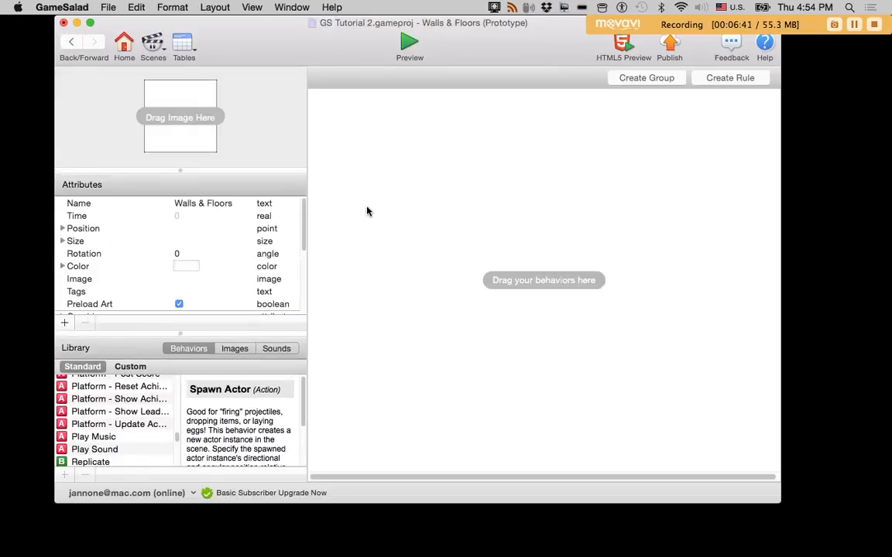
pyautogui.click(105, 413)
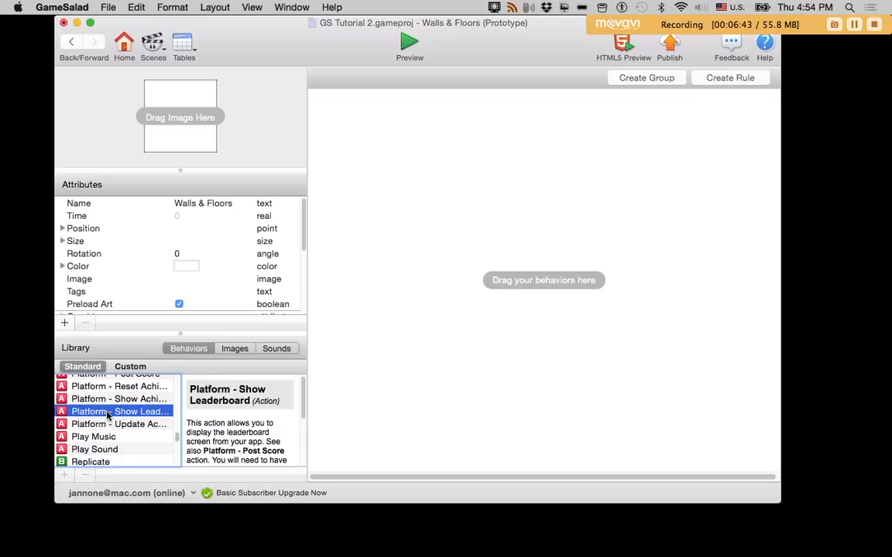
pyautogui.write('co')
pyautogui.moveTo(63, 458); pyautogui.dragTo(352, 147)
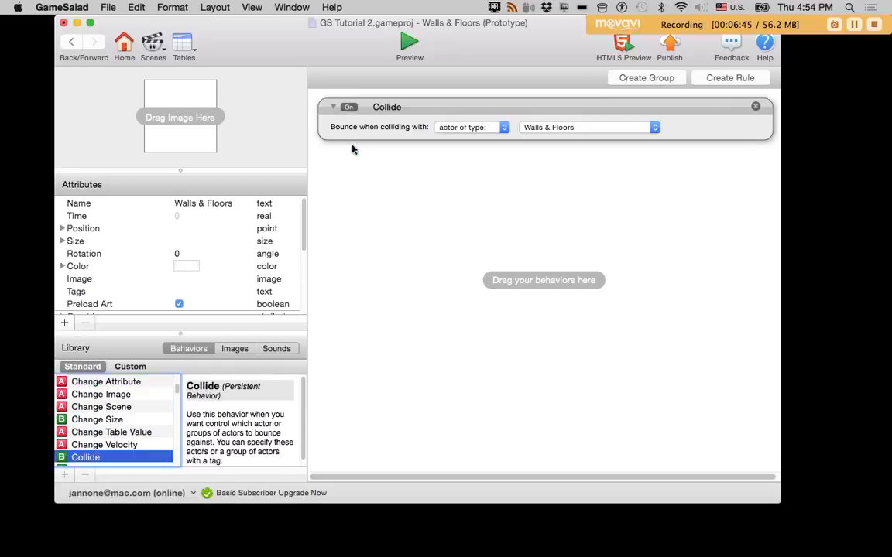
pyautogui.click(539, 128)
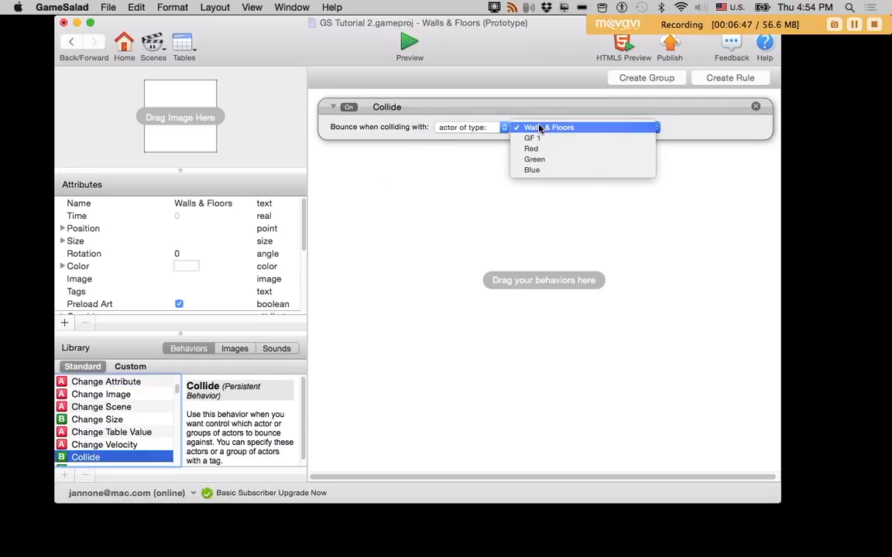
pyautogui.click(540, 148)
pyautogui.click(454, 106)
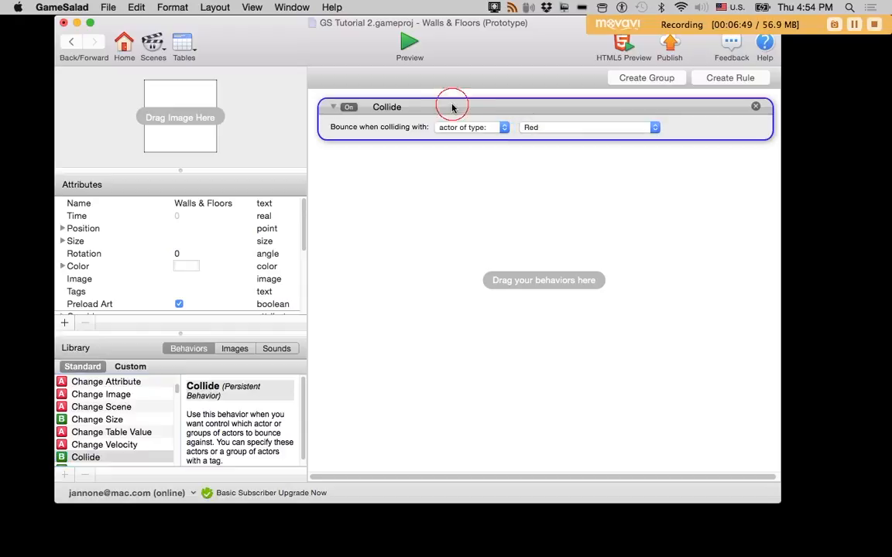
# Step: Duplicate the Collide behavior twice in Walls & Floors, set the copies to actors of type Green and Blue, and return to the scene
pyautogui.press('super+v')
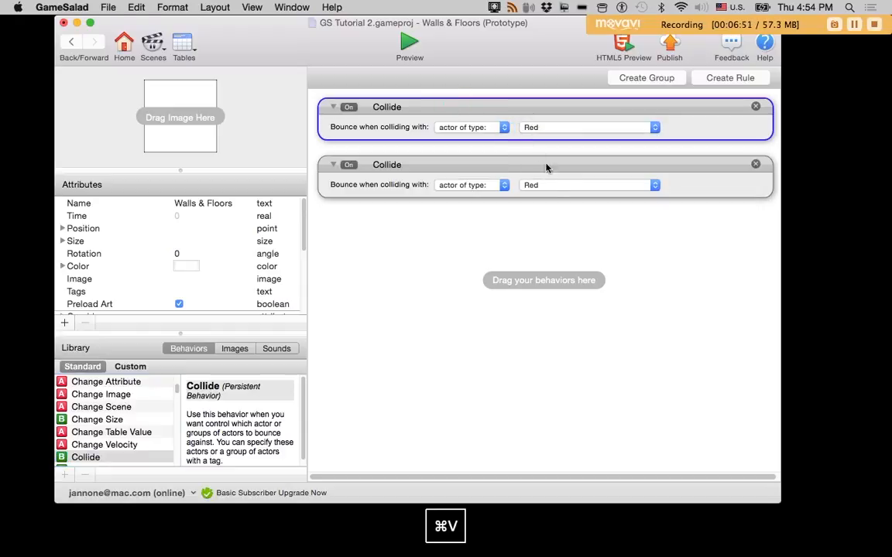
pyautogui.click(564, 185)
pyautogui.click(559, 194)
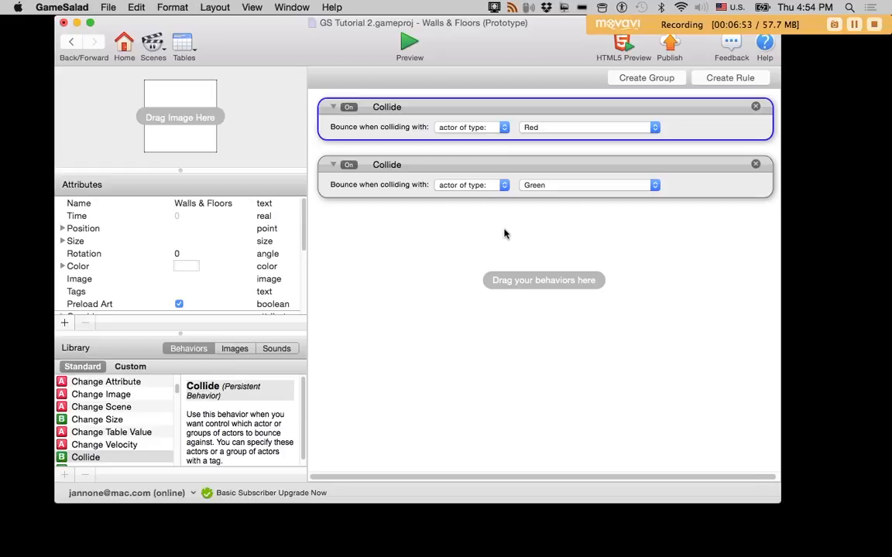
pyautogui.press('super+v')
pyautogui.click(553, 241)
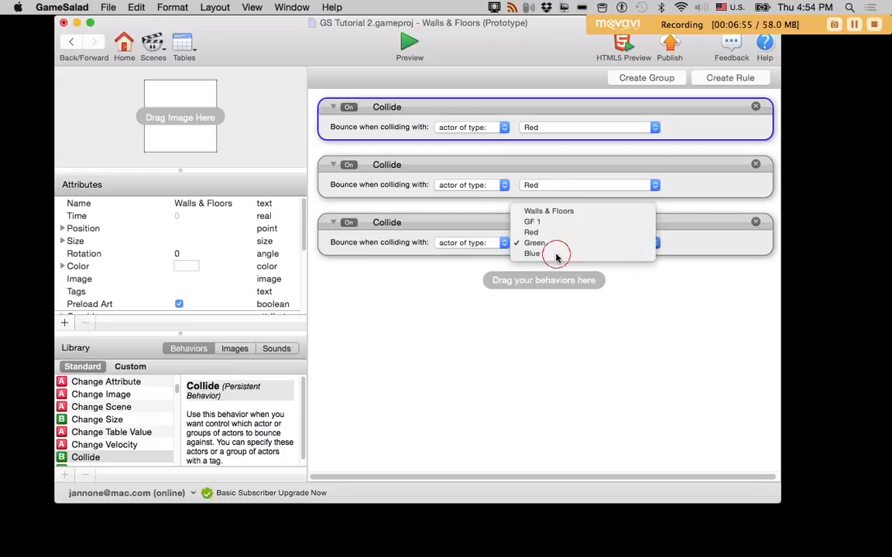
pyautogui.click(556, 254)
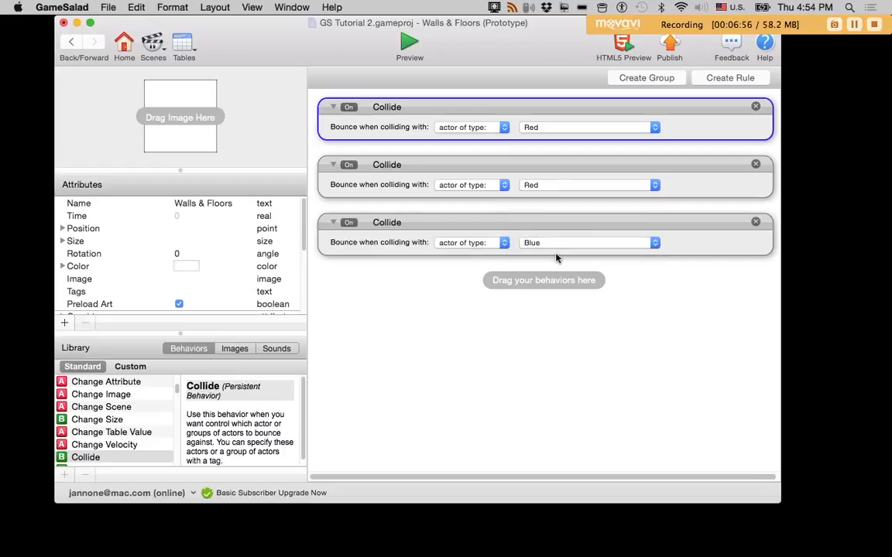
pyautogui.click(546, 186)
pyautogui.click(597, 194)
pyautogui.click(441, 165)
pyautogui.click(449, 220)
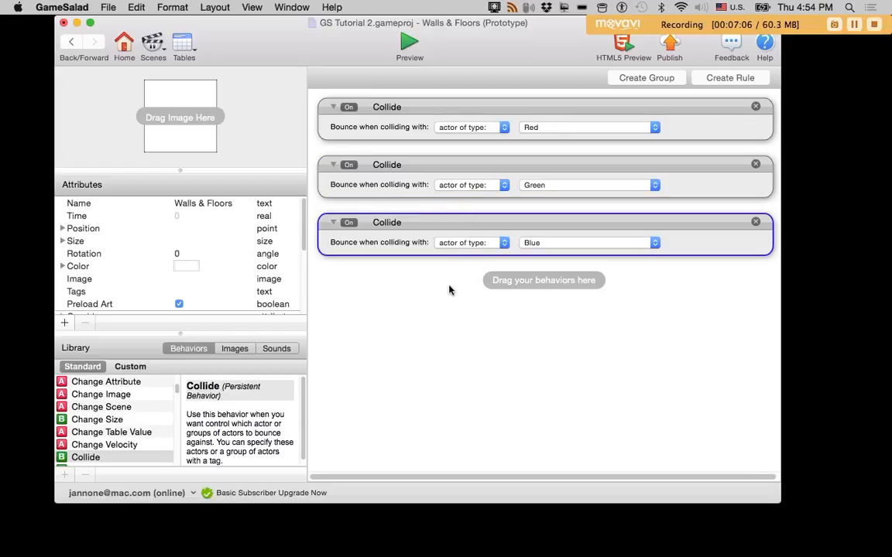
pyautogui.click(75, 43)
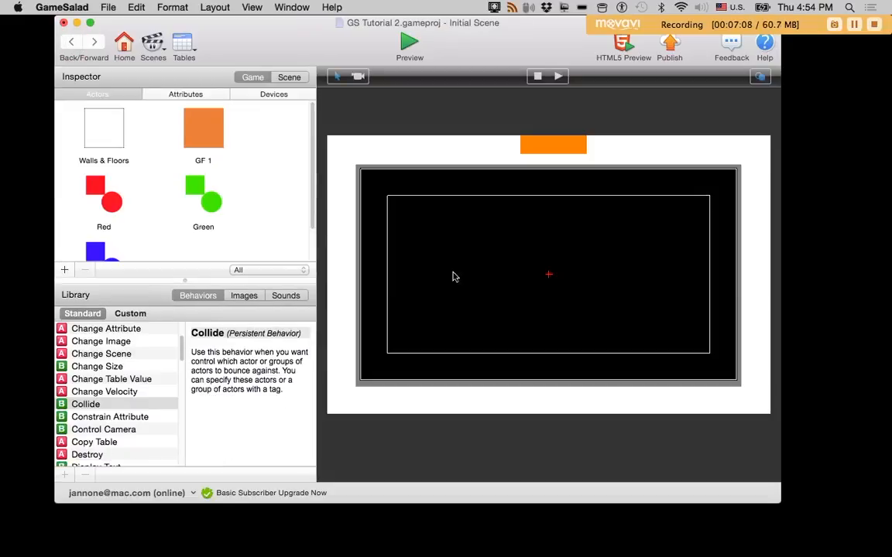
# Step: Set the vertical position of GF 1's Spawn Actor behavior to -100, preview the game, and return to GF 1
pyautogui.click(206, 125)
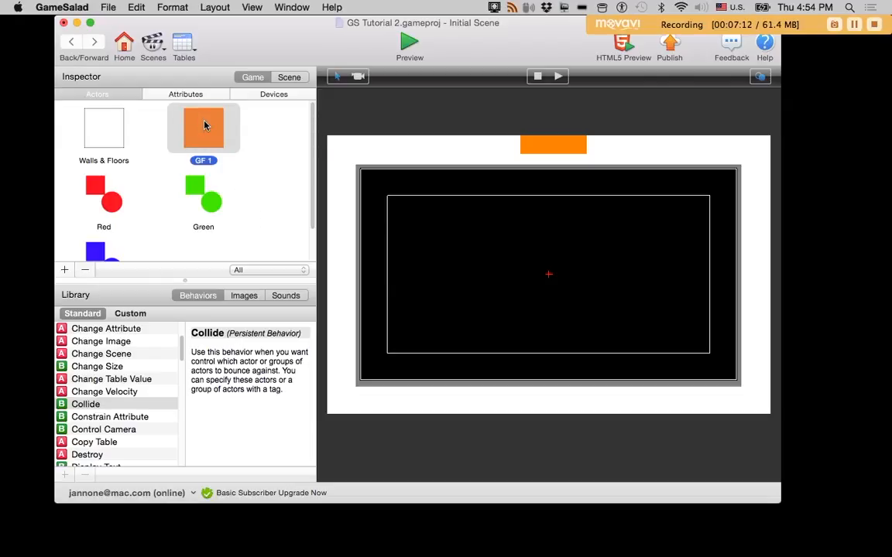
pyautogui.doubleClick(205, 128)
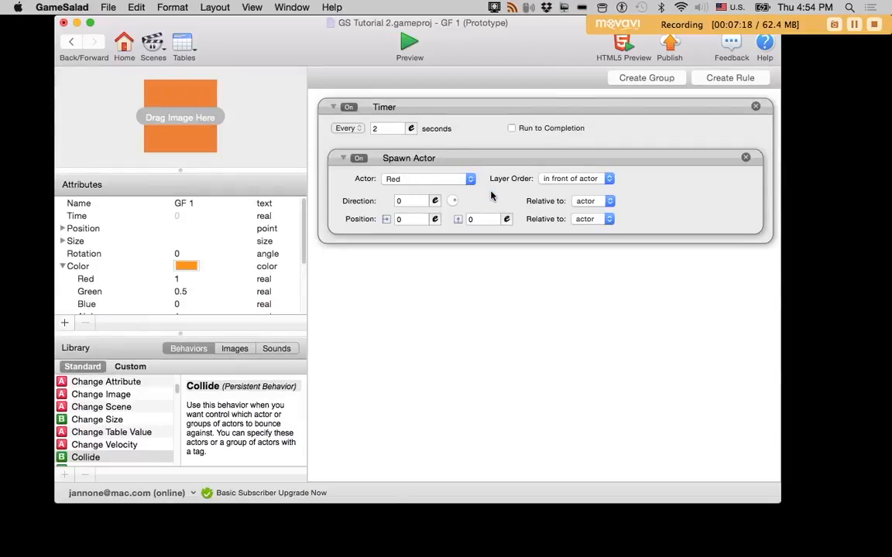
pyautogui.click(73, 44)
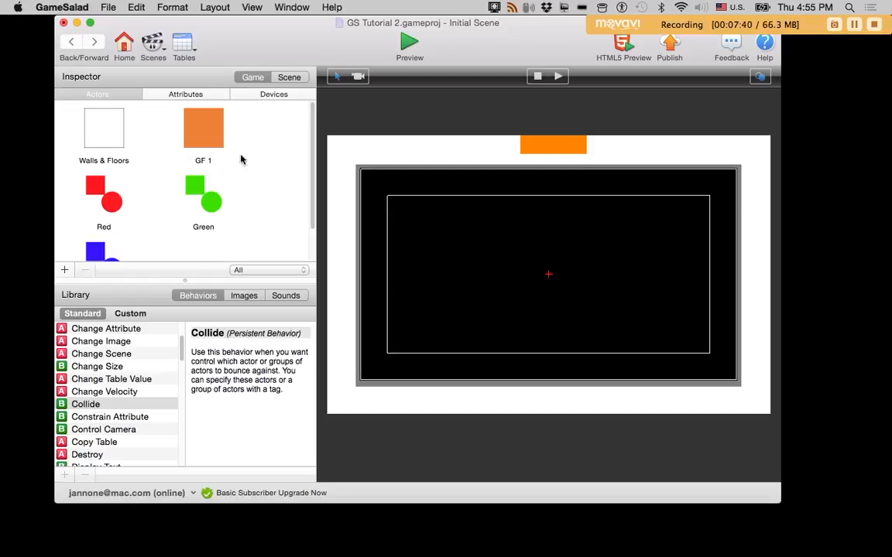
pyautogui.doubleClick(199, 126)
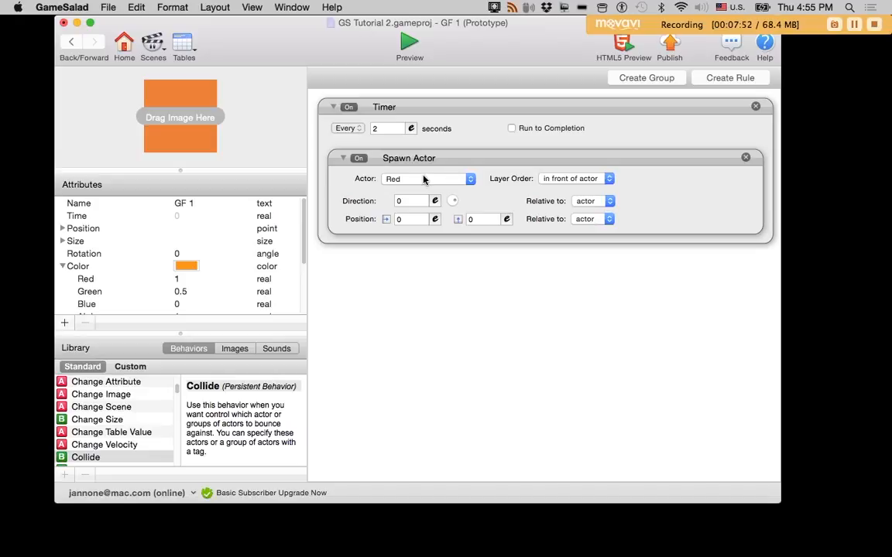
pyautogui.click(471, 220)
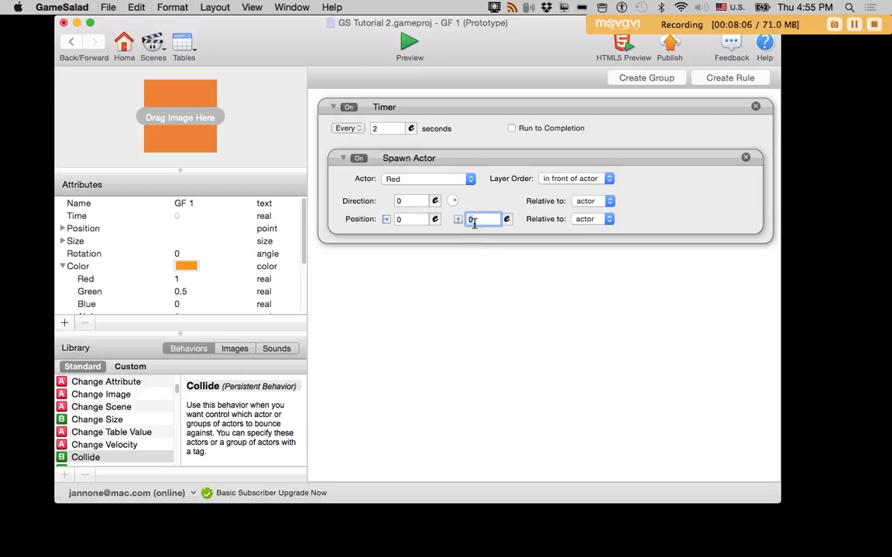
pyautogui.write('-10')
pyautogui.click(409, 43)
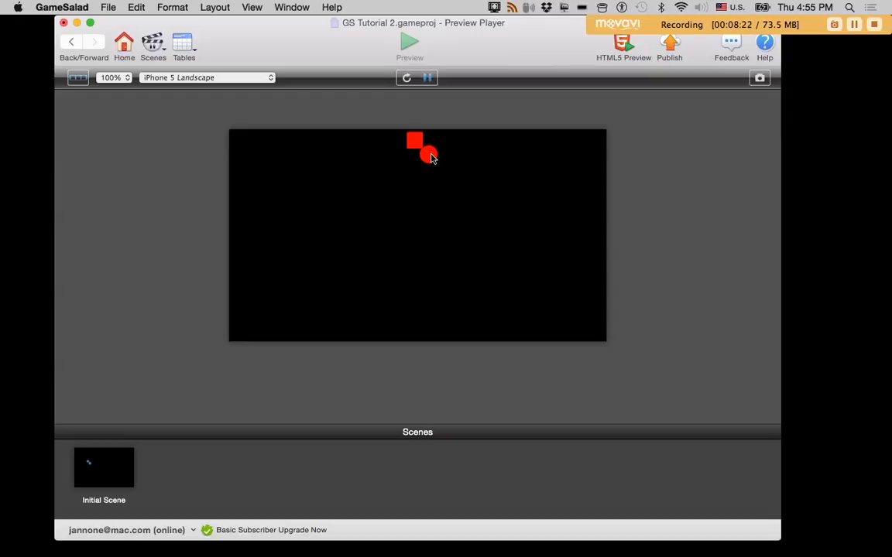
pyautogui.click(70, 42)
# Step: Try a vertical spawn position of -200 in GF 1 and preview the game
pyautogui.click(477, 219)
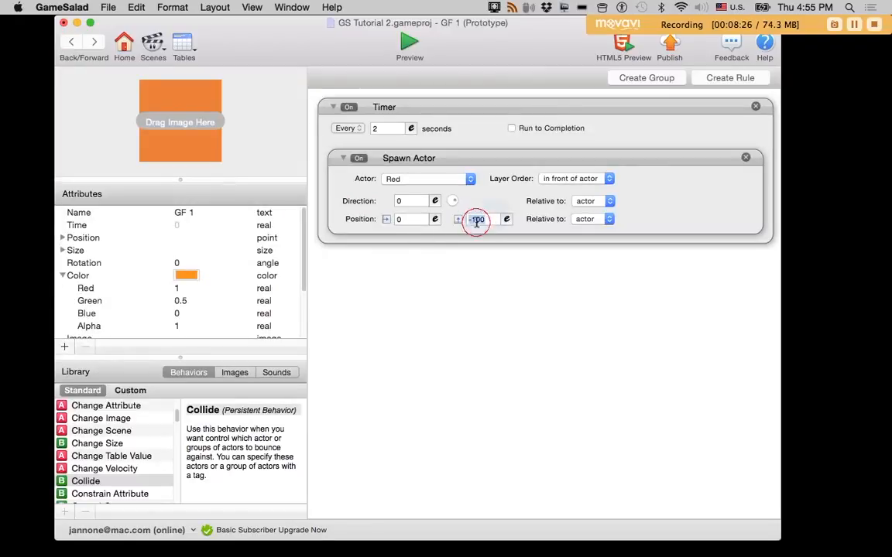
pyautogui.click(473, 220)
pyautogui.press('BackSpace')
pyautogui.write('2')
pyautogui.click(514, 264)
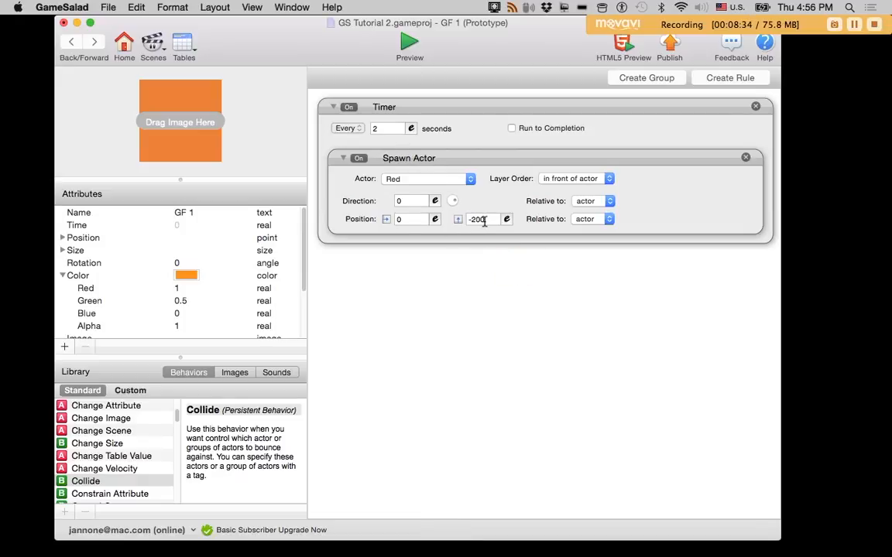
pyautogui.click(410, 48)
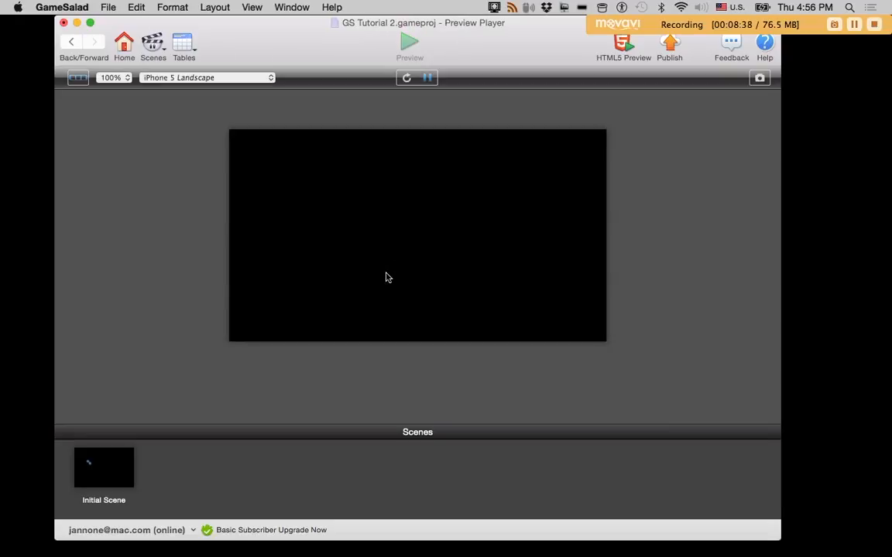
pyautogui.click(68, 41)
# Step: Set GF 1's vertical spawn position back to -100 and return to the scene
pyautogui.click(478, 219)
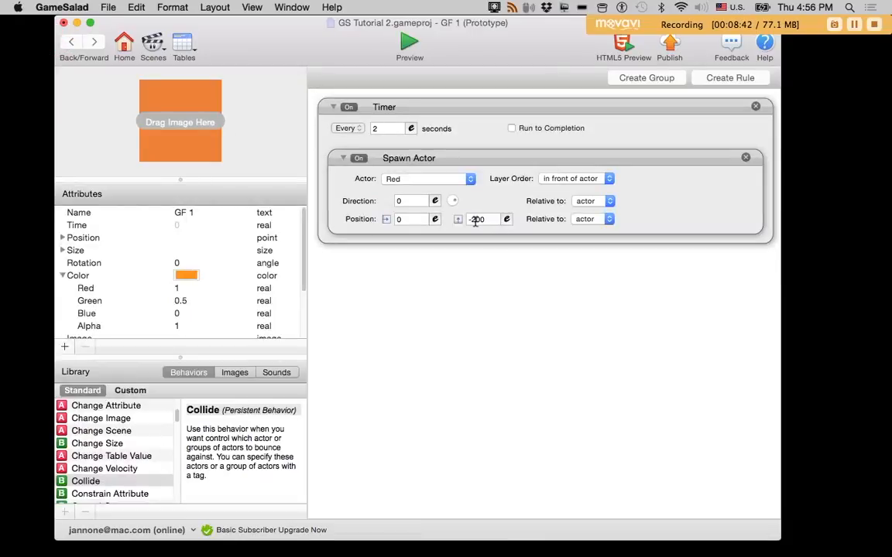
pyautogui.click(475, 221)
pyautogui.press('BackSpace')
pyautogui.write('1')
pyautogui.click(70, 41)
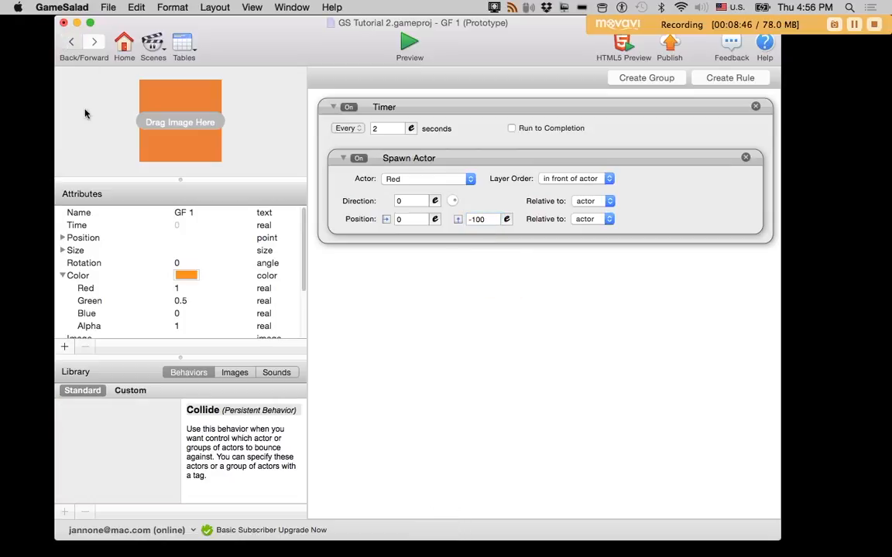
# Step: Add an Accelerate behavior to the Red actor with direction 270 and acceleration 50
pyautogui.doubleClick(106, 203)
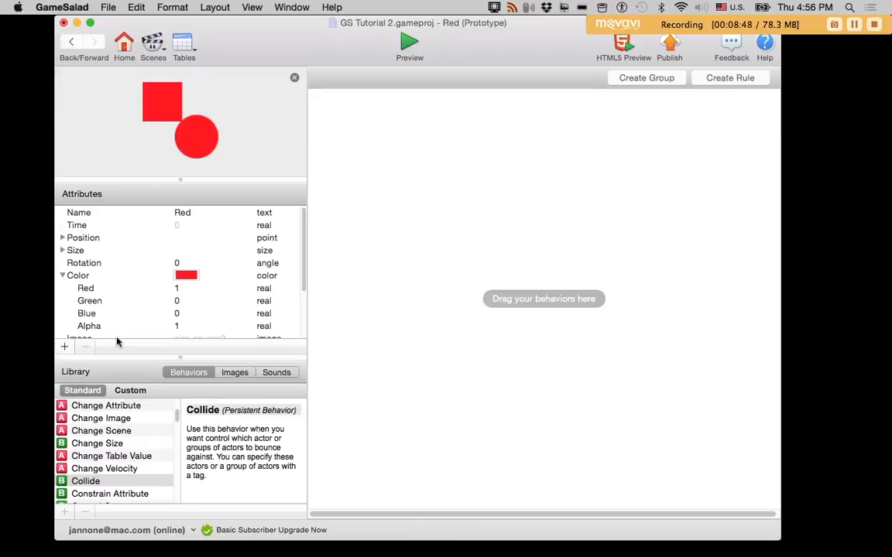
pyautogui.scroll(3, 114, 418)
pyautogui.moveTo(93, 405); pyautogui.dragTo(409, 159)
pyautogui.click(393, 126)
pyautogui.write('270')
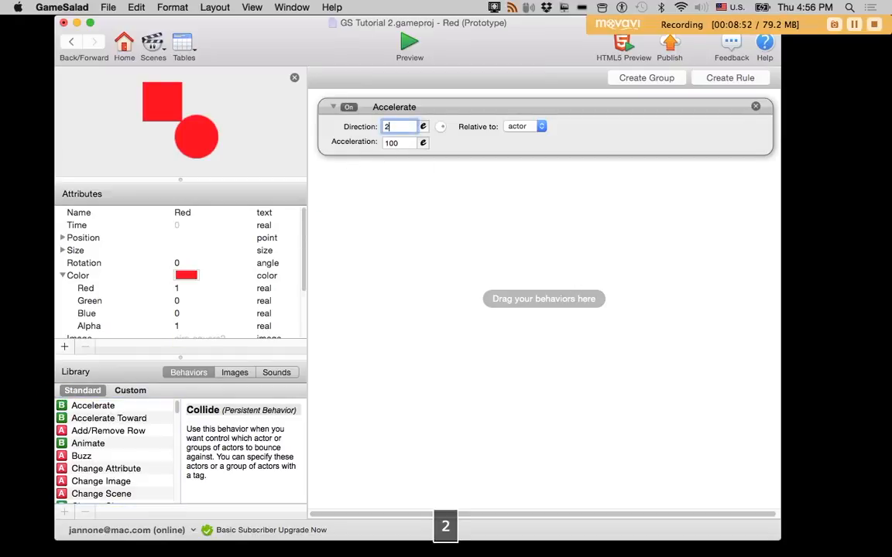
pyautogui.click(393, 143)
pyautogui.write('5')
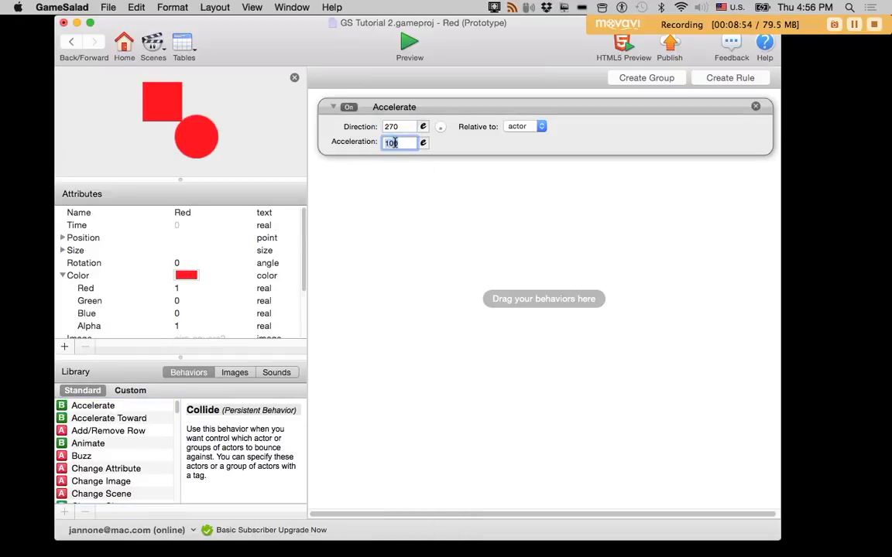
pyautogui.write('0')
# Step: Copy Red's Accelerate behavior into the Green actor
pyautogui.click(346, 100)
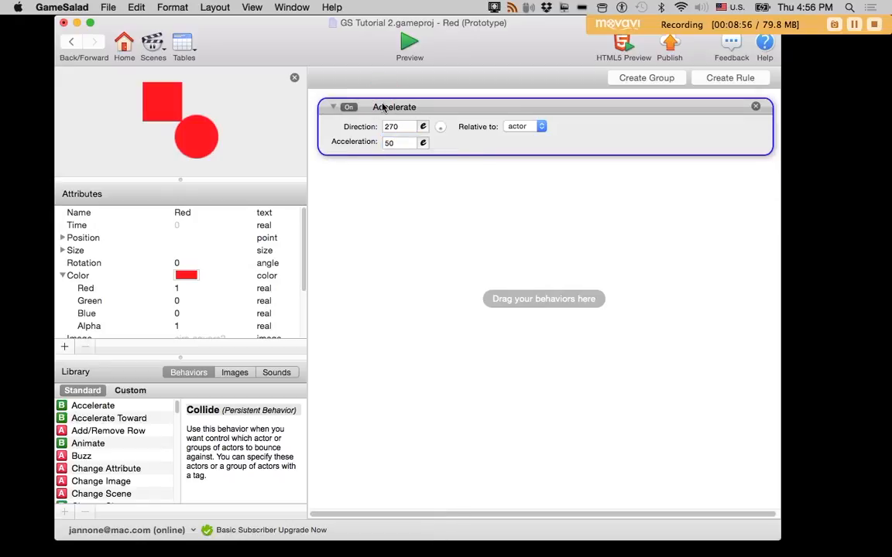
pyautogui.press('super+c')
pyautogui.click(71, 41)
pyautogui.click(202, 198)
pyautogui.click(404, 188)
pyautogui.press('super+v')
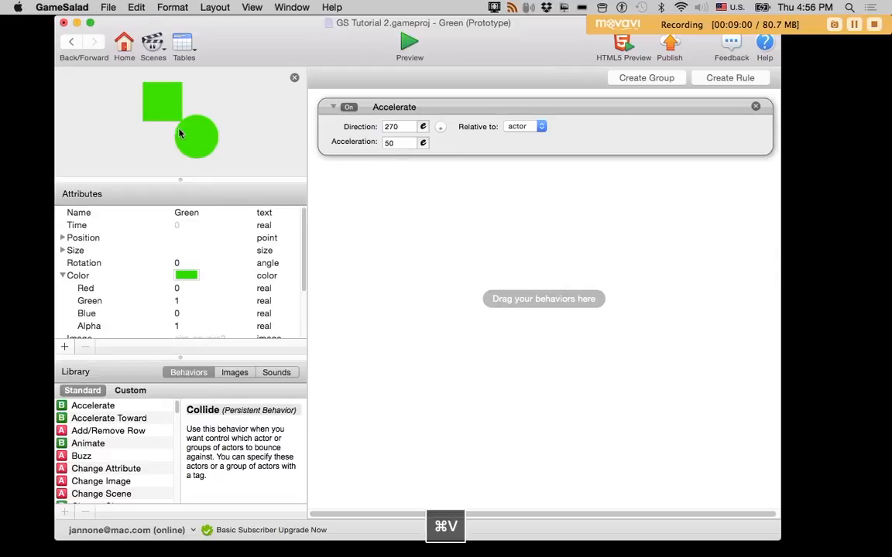
# Step: Paste the copied Accelerate behavior into the Blue actor and return to the scene
pyautogui.click(78, 45)
pyautogui.doubleClick(95, 258)
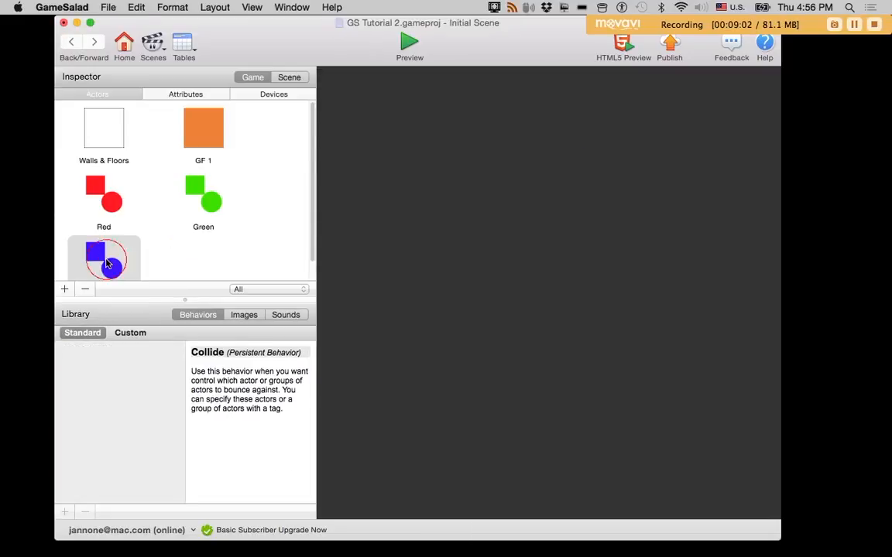
pyautogui.click(390, 179)
pyautogui.press('super+v')
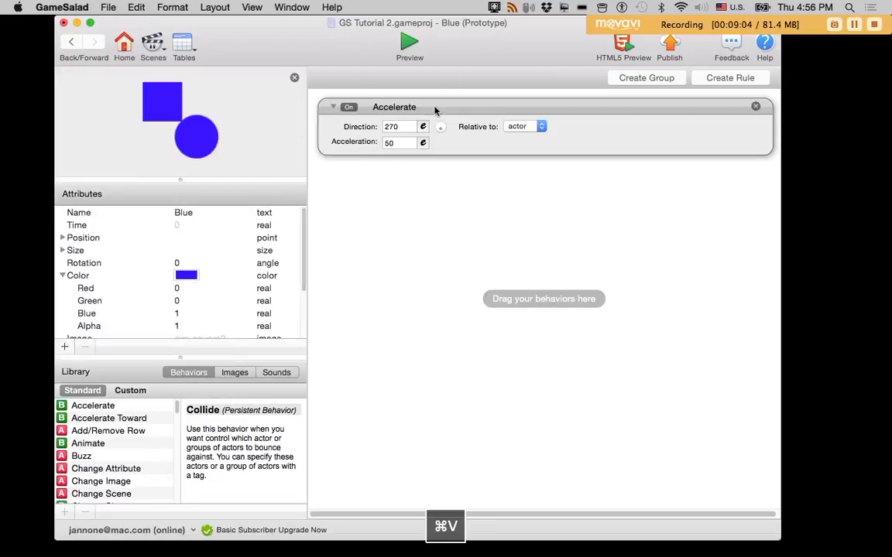
pyautogui.click(71, 42)
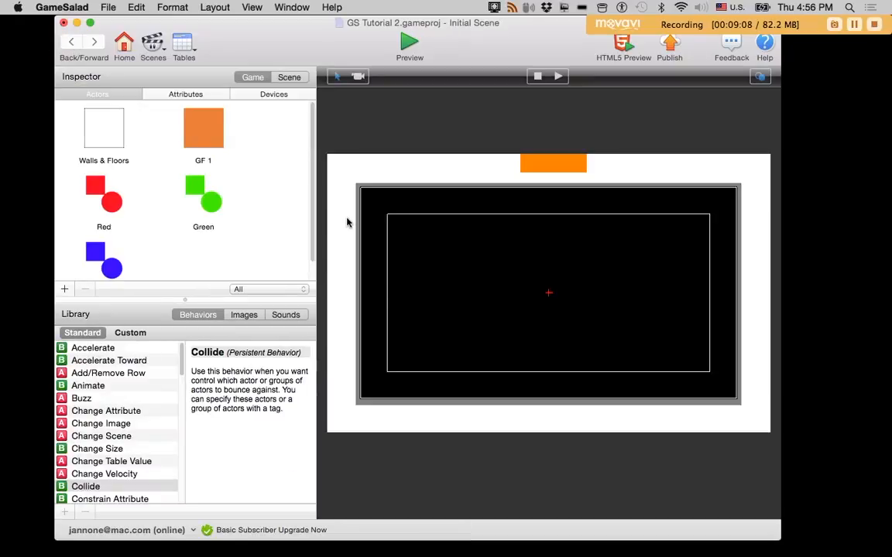
# Step: Make the Red actor's Accelerate direction relative to the scene and return to the scene
pyautogui.doubleClick(93, 193)
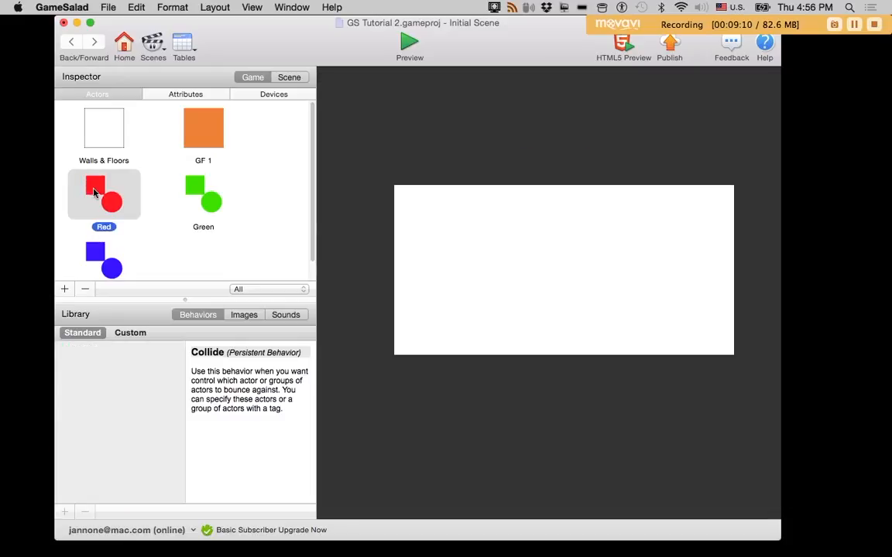
pyautogui.click(517, 127)
pyautogui.click(513, 137)
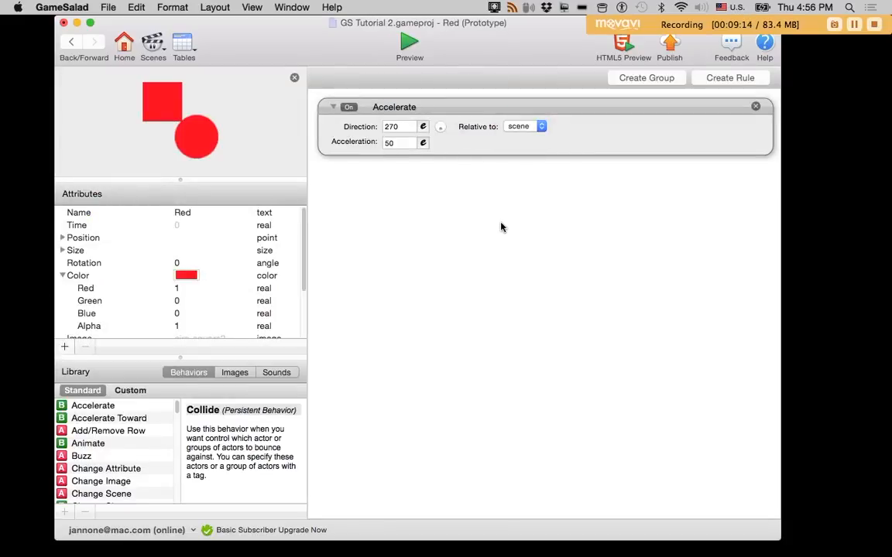
pyautogui.click(517, 127)
pyautogui.click(517, 127)
pyautogui.click(521, 126)
pyautogui.click(71, 42)
# Step: Make the Green actor's Accelerate direction relative to the scene and return to the scene
pyautogui.click(198, 199)
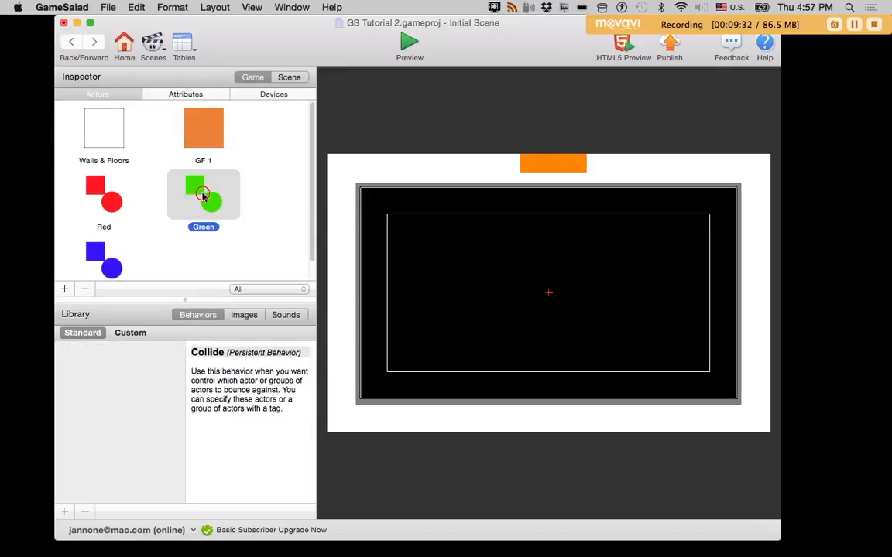
pyautogui.click(525, 126)
pyautogui.click(521, 137)
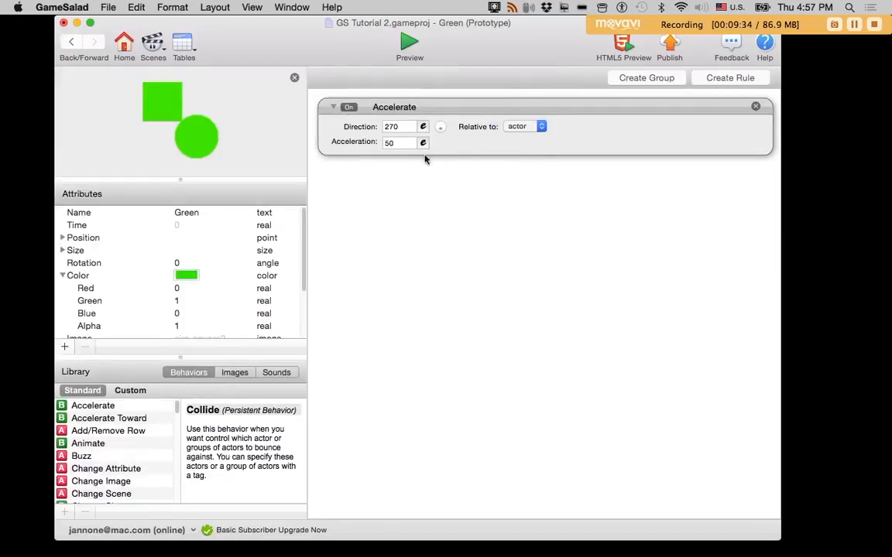
pyautogui.click(71, 42)
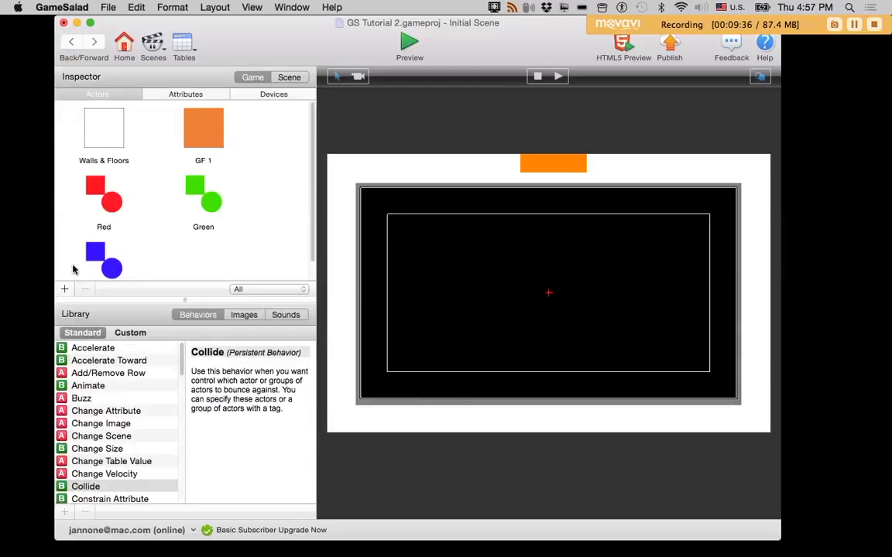
# Step: Make the Blue actor's Accelerate direction relative to the scene
pyautogui.click(99, 253)
pyautogui.click(515, 127)
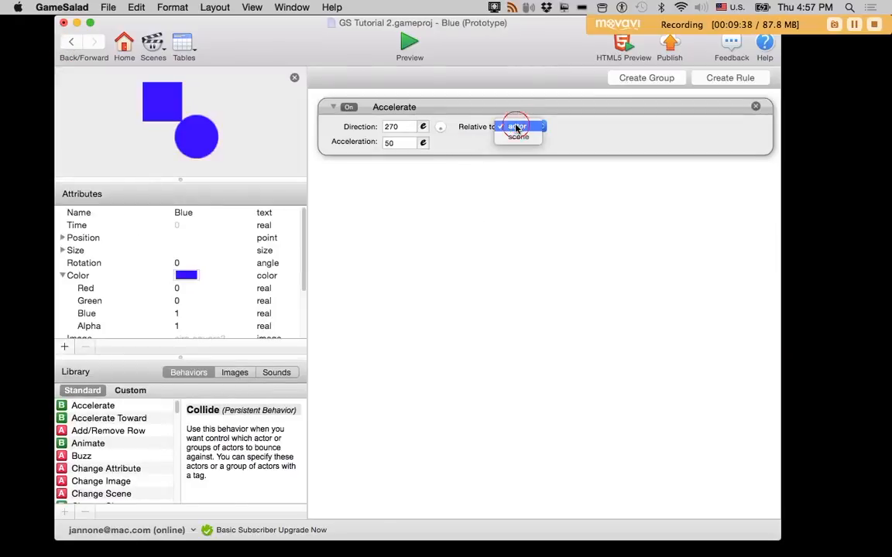
pyautogui.click(516, 138)
# Step: Preview the game to check the spawned Red actors' fall, and return to the scene
pyautogui.click(410, 44)
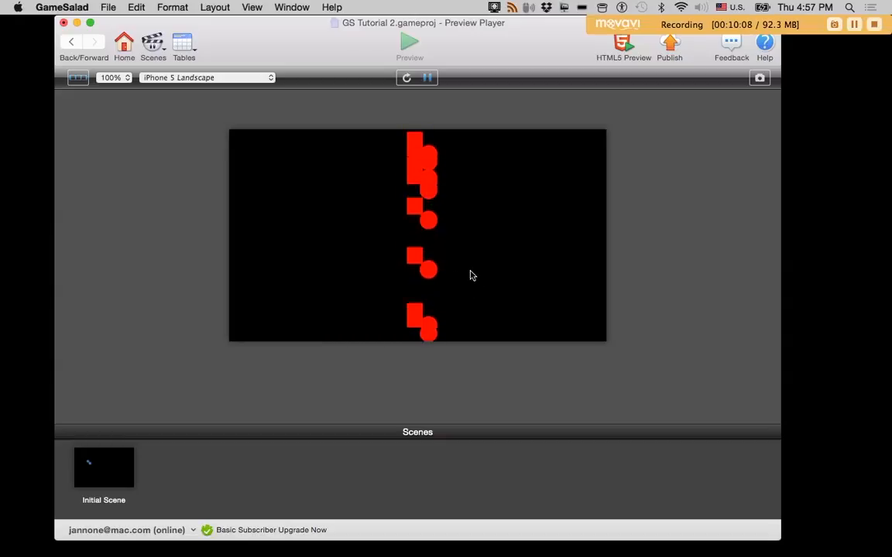
pyautogui.click(70, 41)
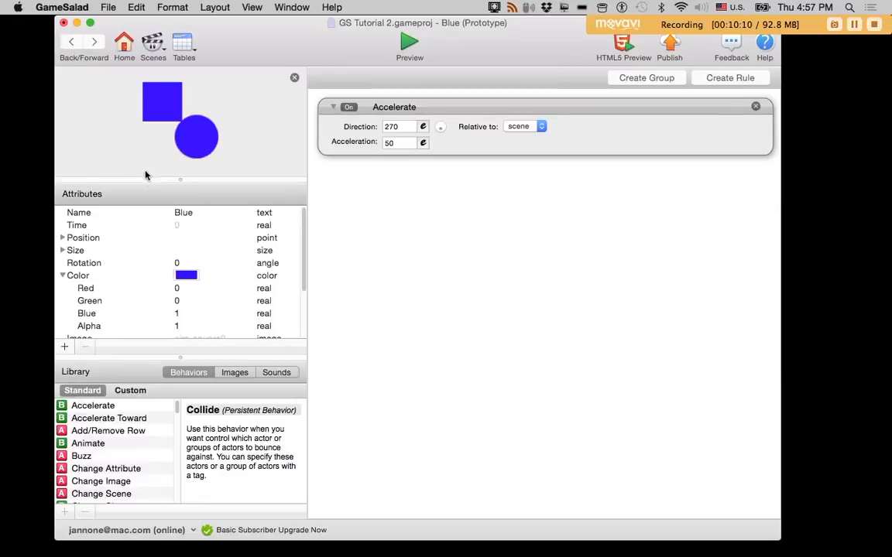
pyautogui.click(77, 42)
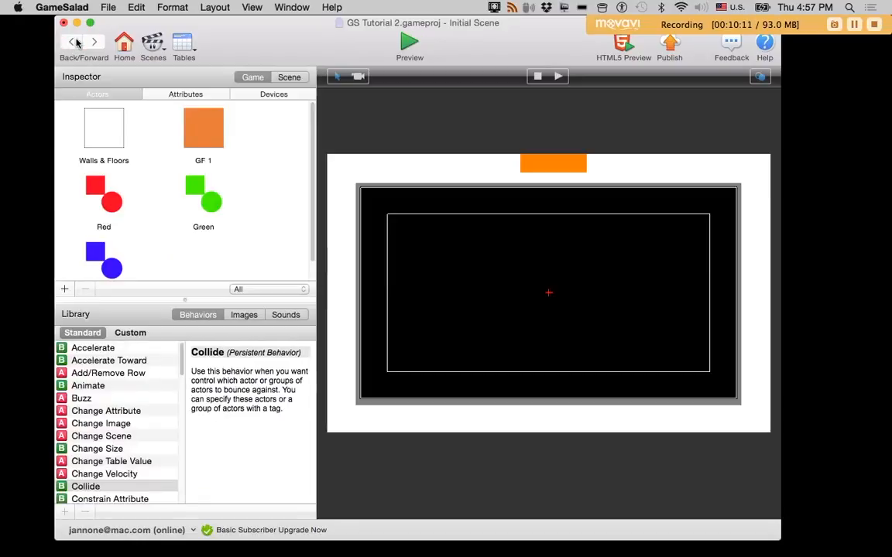
# Step: Add a Collide behavior to the Red actor that bounces it off actors of type Red
pyautogui.doubleClick(109, 199)
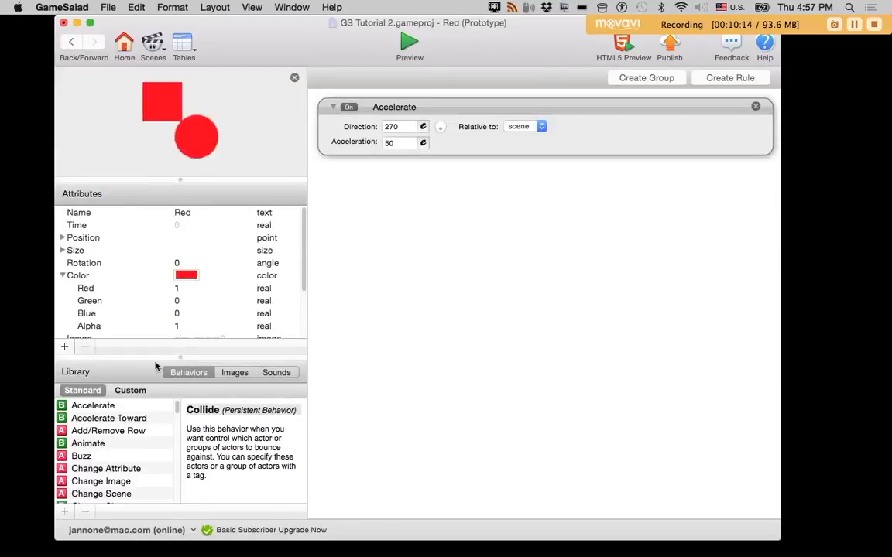
pyautogui.click(103, 456)
pyautogui.press('c')
pyautogui.press('l')
pyautogui.moveTo(58, 499); pyautogui.dragTo(418, 194)
pyautogui.click(581, 199)
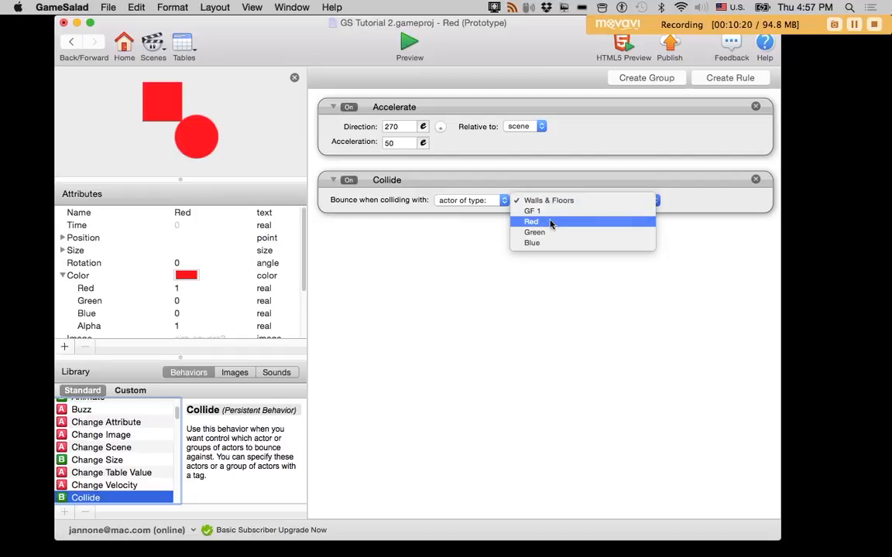
pyautogui.click(535, 222)
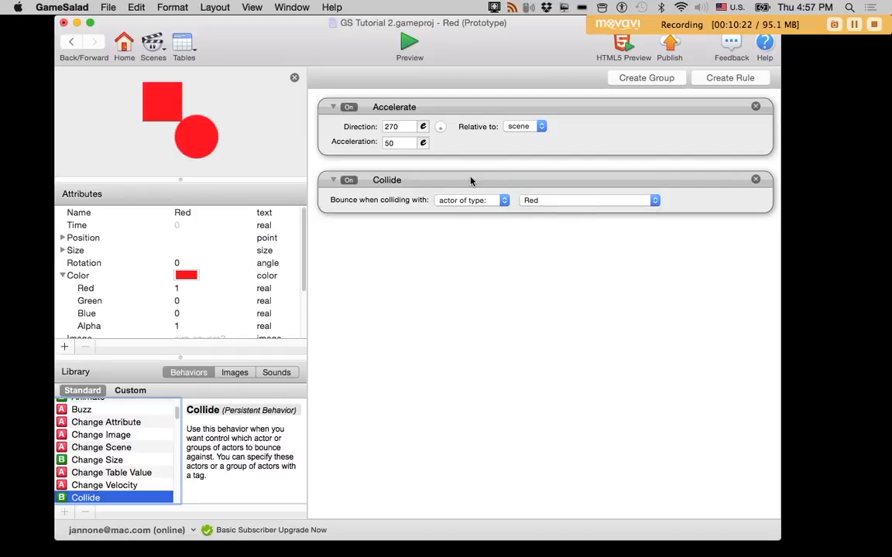
# Step: Duplicate the Red actor's Collide behavior and set the copy to bounce off actors of type Green
pyautogui.click(471, 180)
pyautogui.press('super+c')
pyautogui.press('super+v')
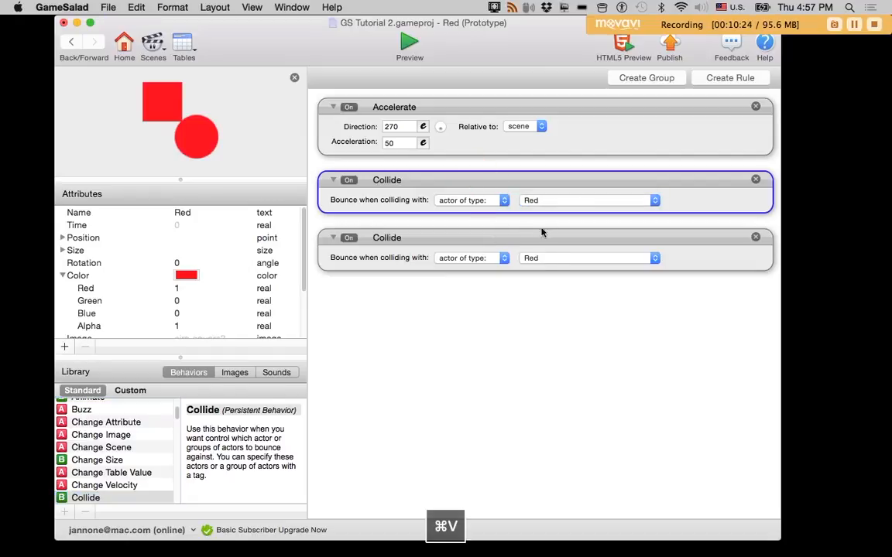
pyautogui.click(550, 257)
pyautogui.click(553, 269)
# Step: Duplicate the Green Collide behavior in the Red actor and set the copy to actors of type Blue
pyautogui.click(527, 235)
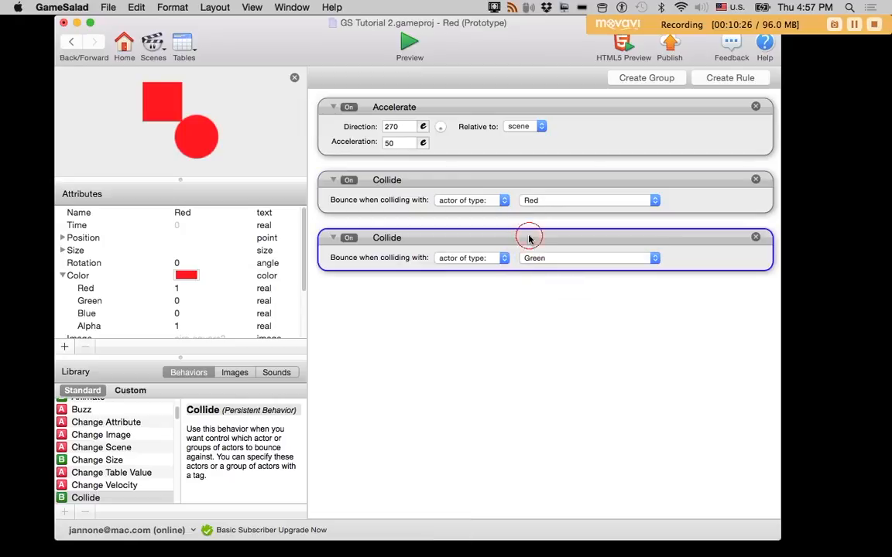
pyautogui.press('super+c')
pyautogui.press('super+v')
pyautogui.click(552, 316)
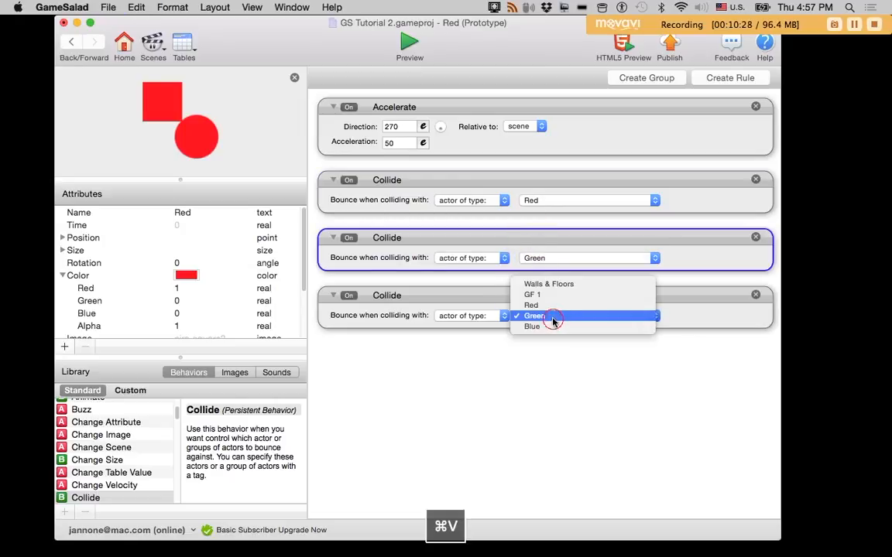
pyautogui.click(551, 329)
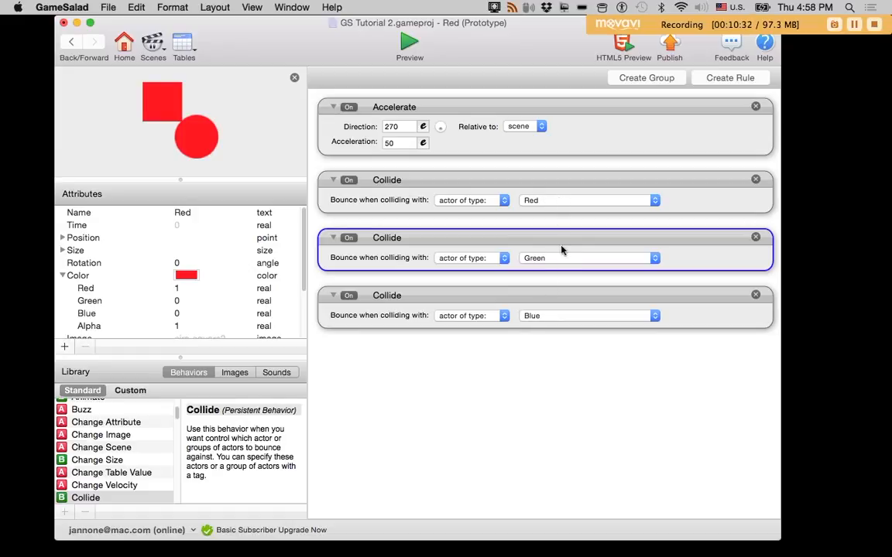
# Step: Copy the Red actor's three Collide behaviors together and return to the scene
pyautogui.click(485, 180)
pyautogui.keyDown('shift'); pyautogui.click(478, 236); pyautogui.keyUp('shift')
pyautogui.keyDown('shift'); pyautogui.click(488, 290); pyautogui.keyUp('shift')
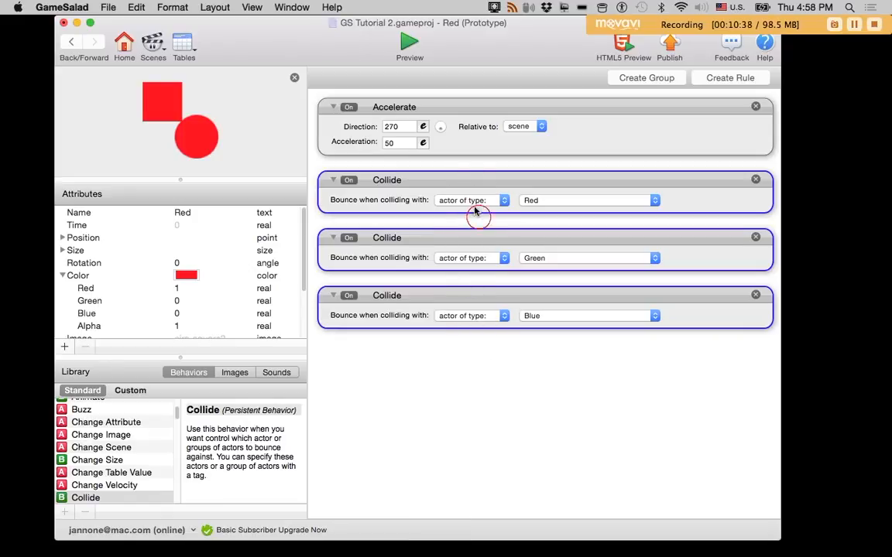
pyautogui.click(436, 106)
pyautogui.click(454, 180)
pyautogui.keyDown('shift'); pyautogui.click(471, 235); pyautogui.keyUp('shift')
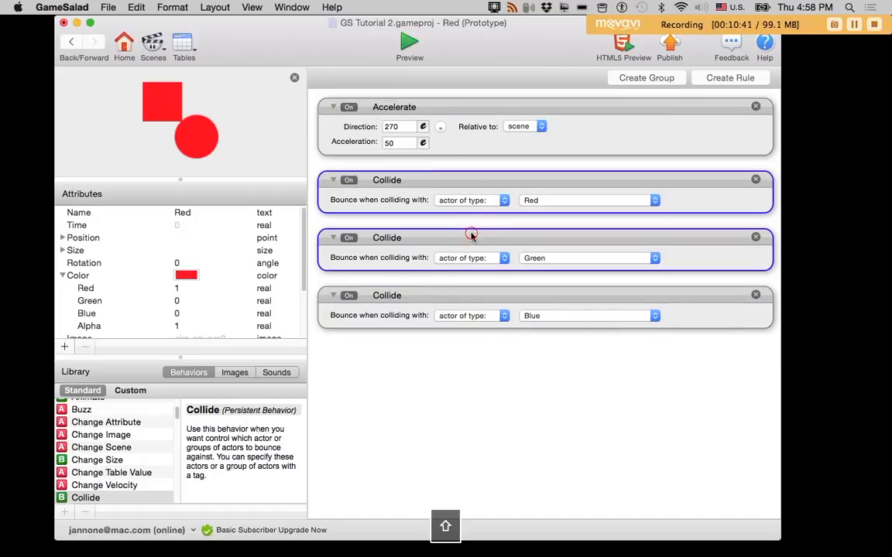
pyautogui.keyDown('shift'); pyautogui.click(475, 296); pyautogui.keyUp('shift')
pyautogui.press('super+c')
pyautogui.click(71, 41)
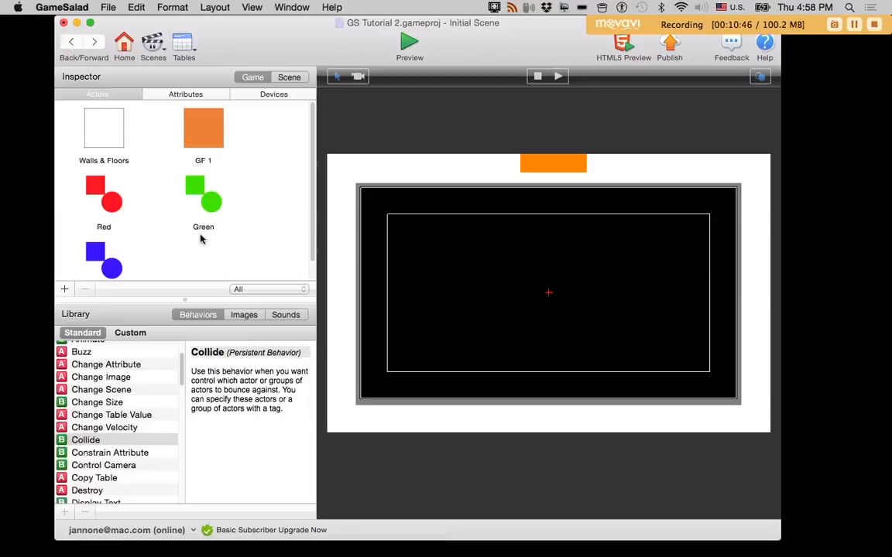
# Step: Paste the three copied Collide behaviors into the Green actor and return to the initial scene
pyautogui.doubleClick(201, 192)
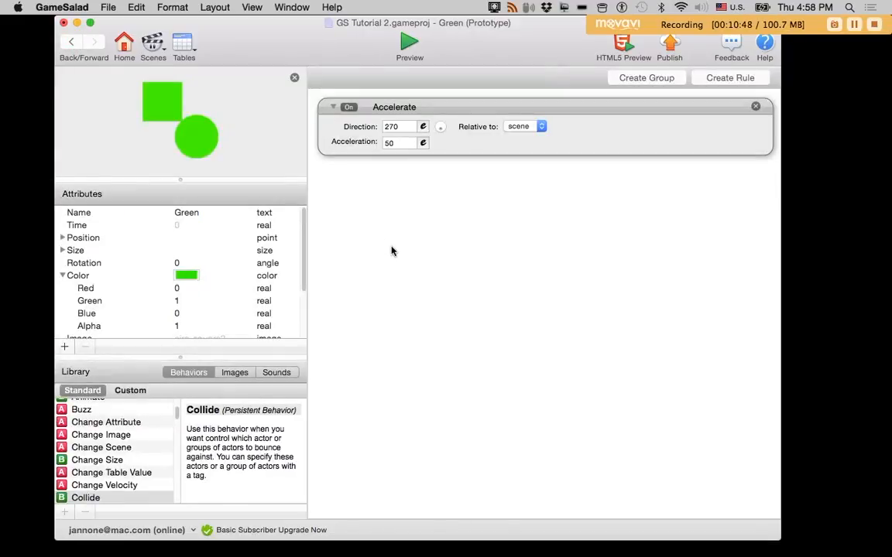
pyautogui.press('super+v')
pyautogui.click(71, 43)
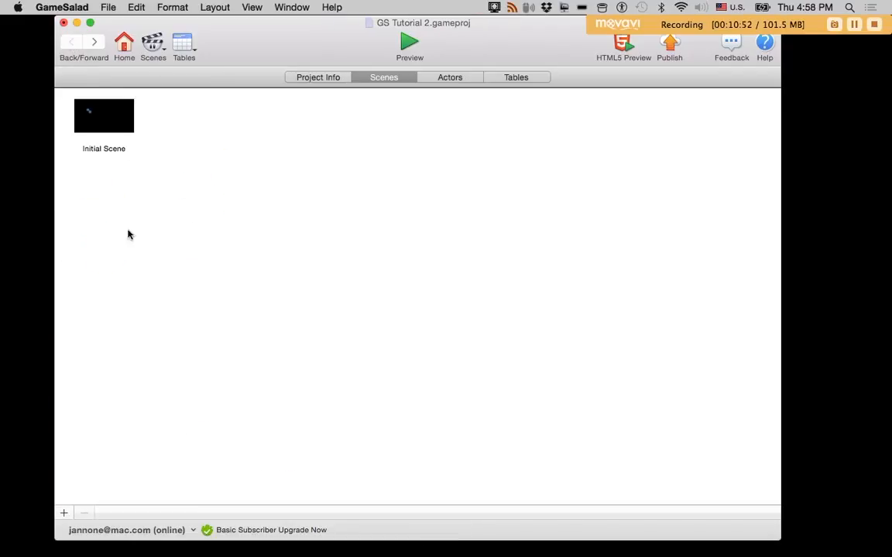
pyautogui.doubleClick(85, 130)
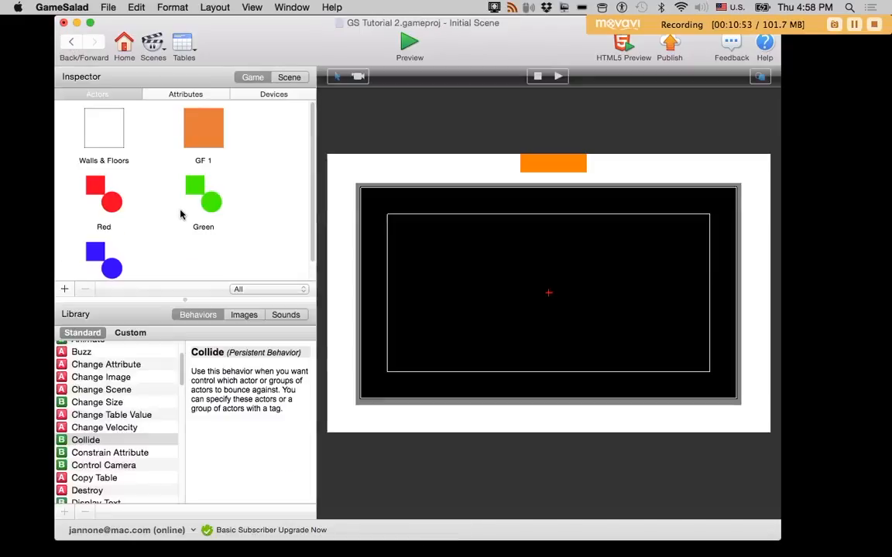
# Step: Paste the three copied Collide behaviors into the Blue actor and return to the scene
pyautogui.doubleClick(103, 260)
pyautogui.click(407, 238)
pyautogui.press('super+v')
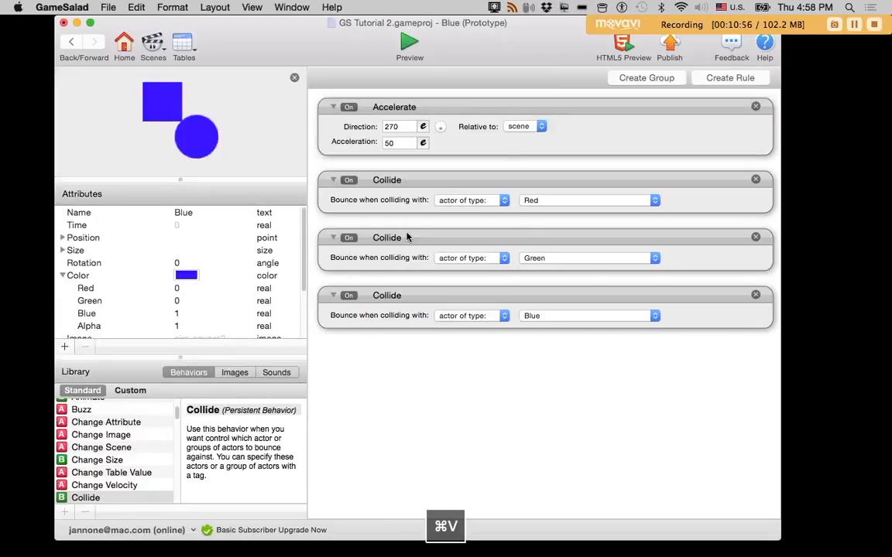
pyautogui.click(74, 42)
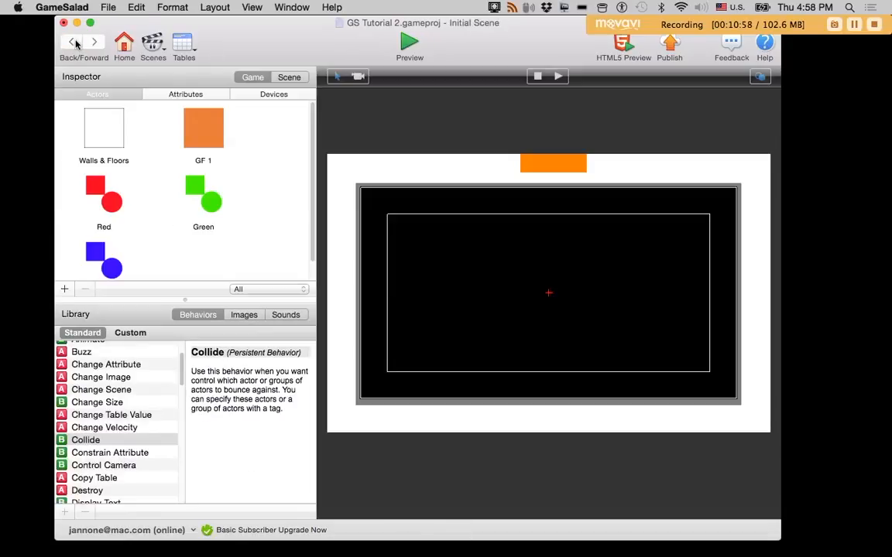
# Step: Preview the game to check how the spawned actors collide, and review GF 1's spawn Timer
pyautogui.click(412, 44)
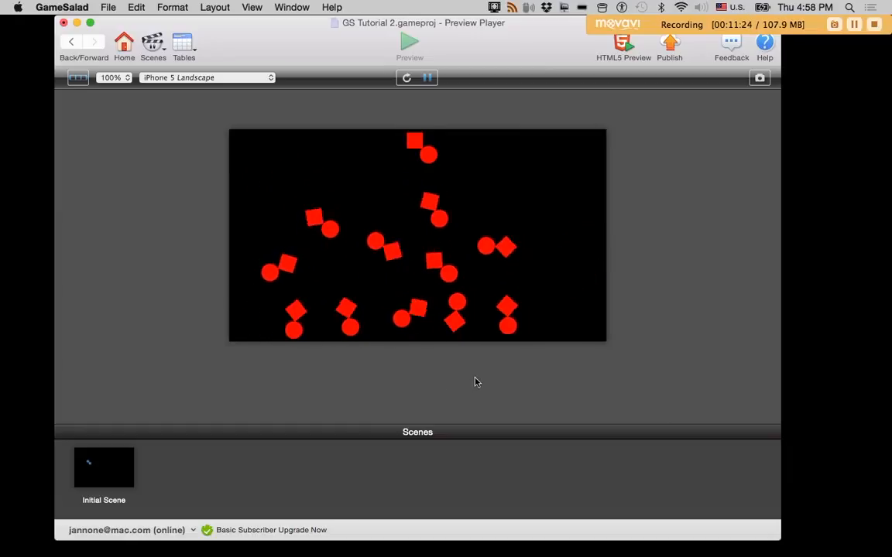
pyautogui.click(70, 44)
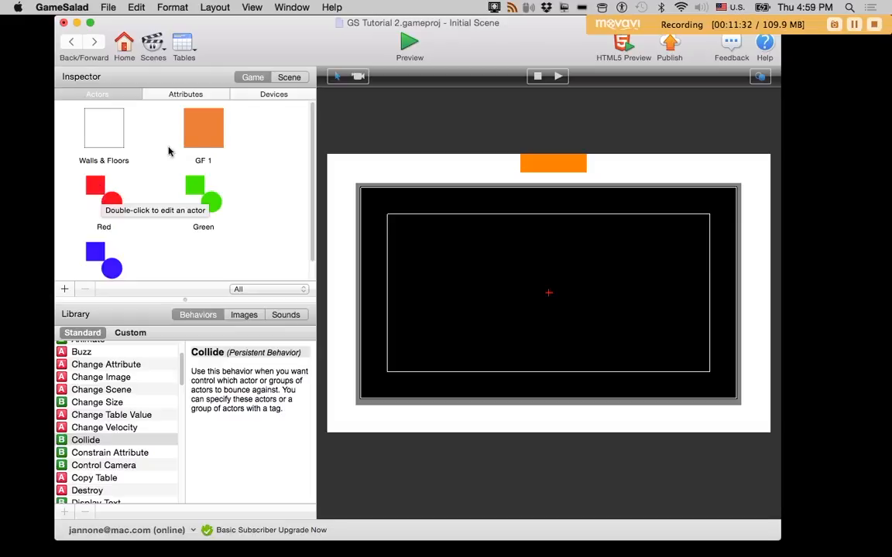
pyautogui.doubleClick(186, 116)
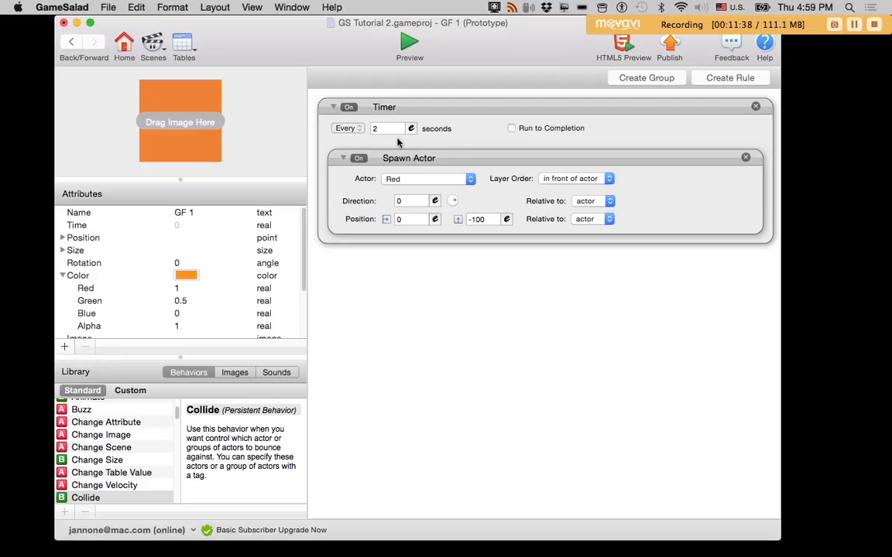
pyautogui.click(71, 43)
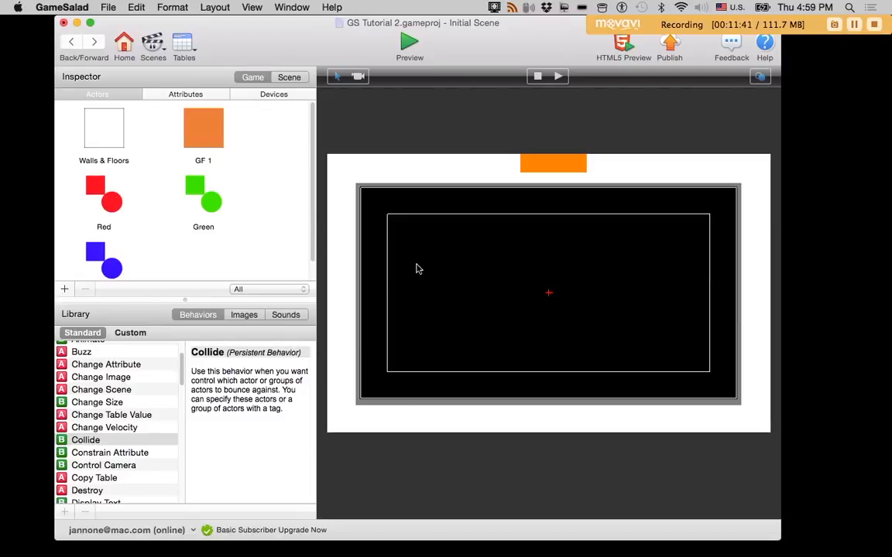
# Step: Add a Timer to the Red actor below its Collide behaviors and set it to After 20 seconds
pyautogui.doubleClick(95, 183)
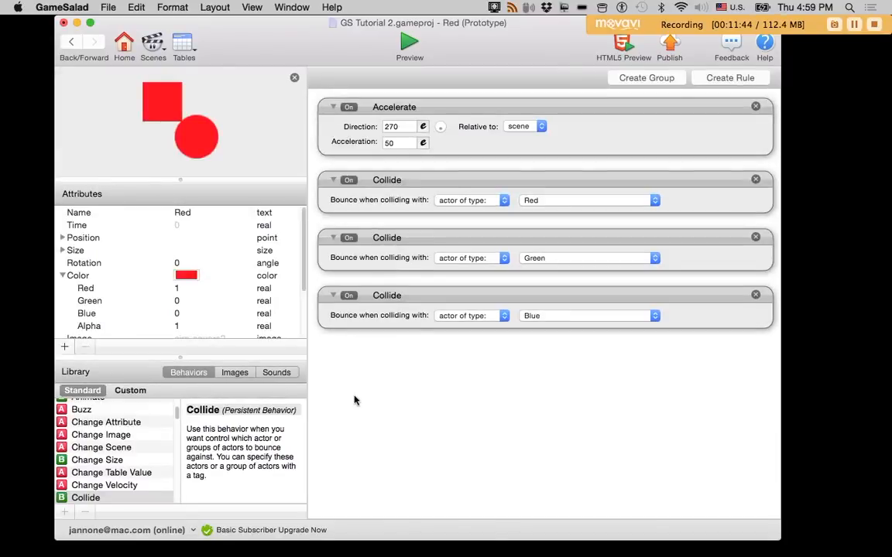
pyautogui.scroll(-15, 127, 454)
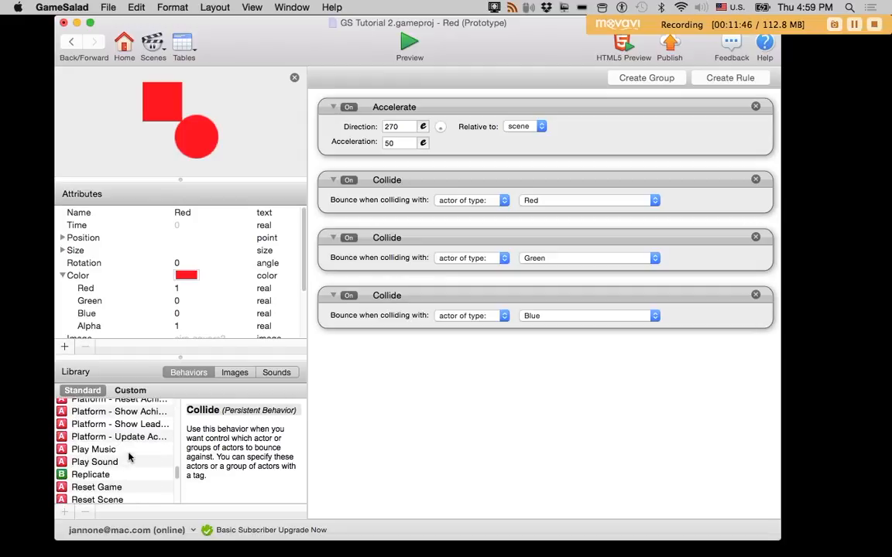
pyautogui.moveTo(77, 473); pyautogui.dragTo(469, 474)
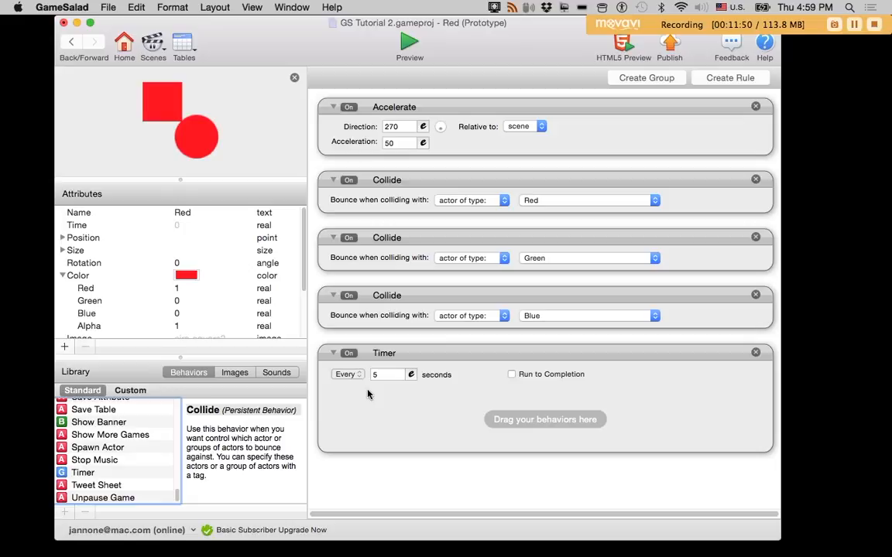
pyautogui.click(347, 374)
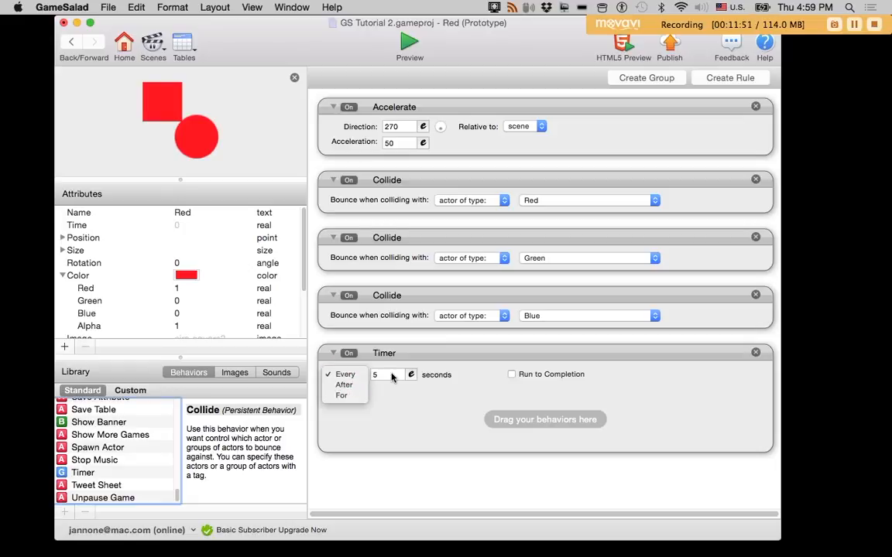
pyautogui.click(344, 385)
pyautogui.doubleClick(374, 375)
pyautogui.write('20')
pyautogui.click(456, 422)
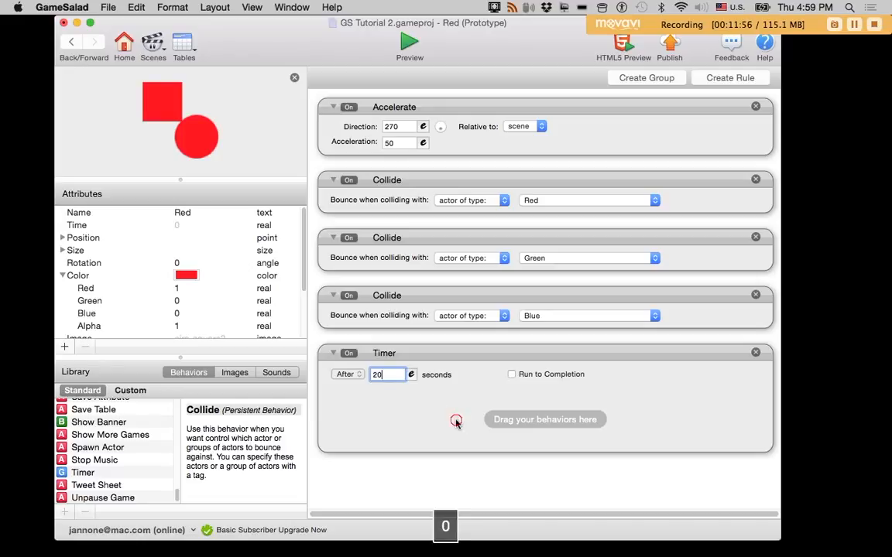
# Step: Place a Destroy behavior inside the Red actor's Timer, keep the Timer on After, and return to the scene
pyautogui.scroll(5, 112, 456)
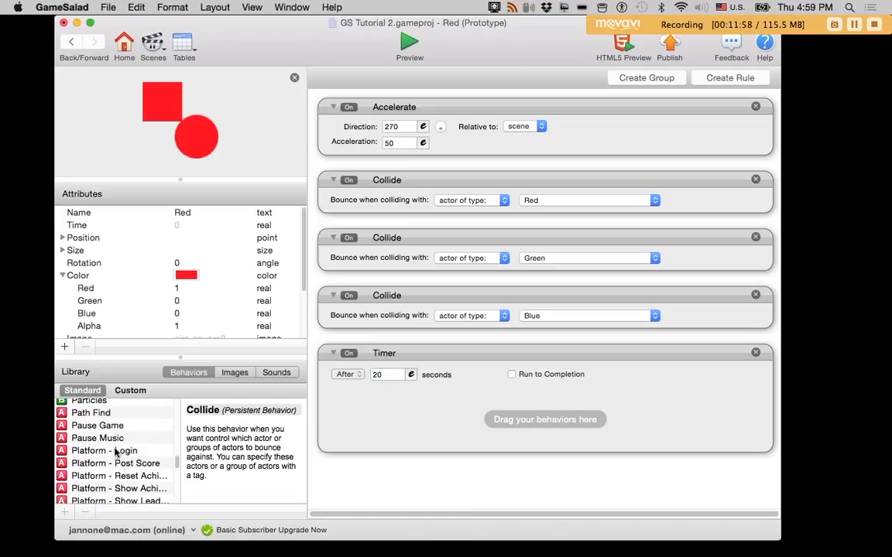
pyautogui.write('des')
pyautogui.moveTo(81, 406); pyautogui.dragTo(435, 436)
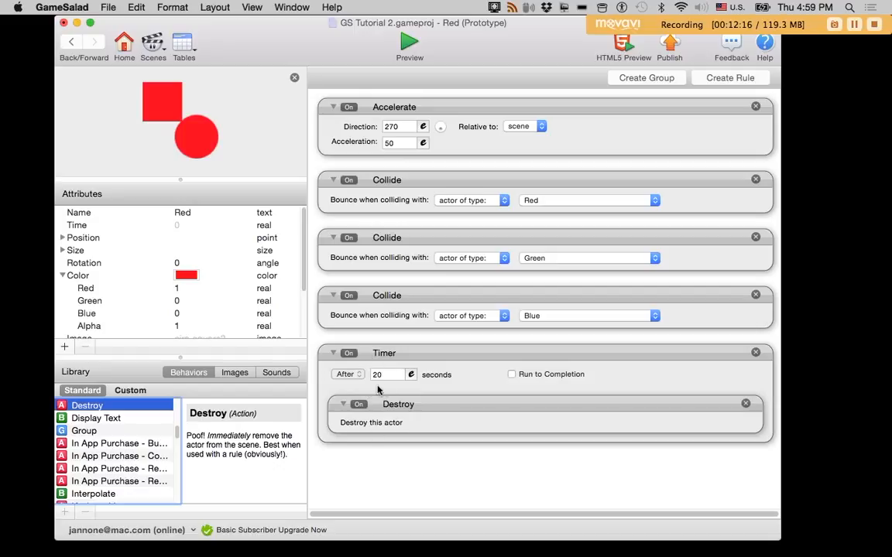
pyautogui.click(346, 374)
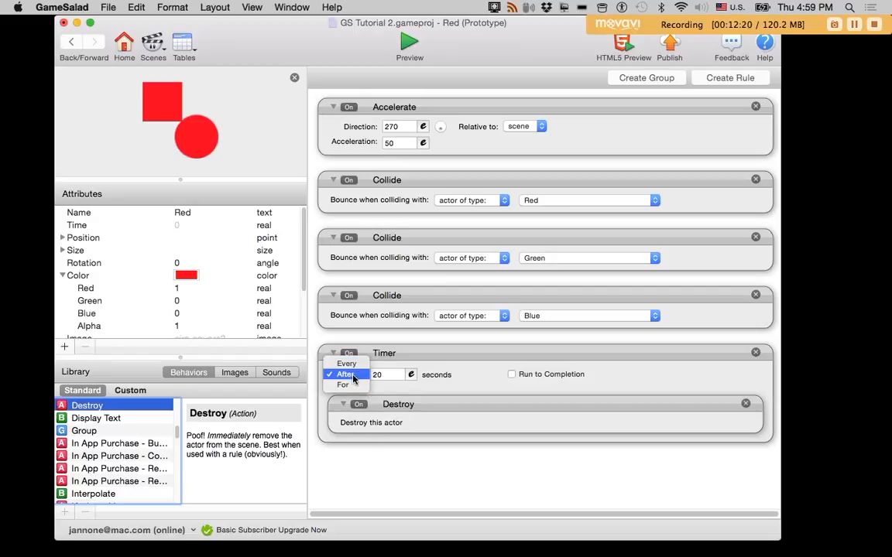
pyautogui.click(352, 376)
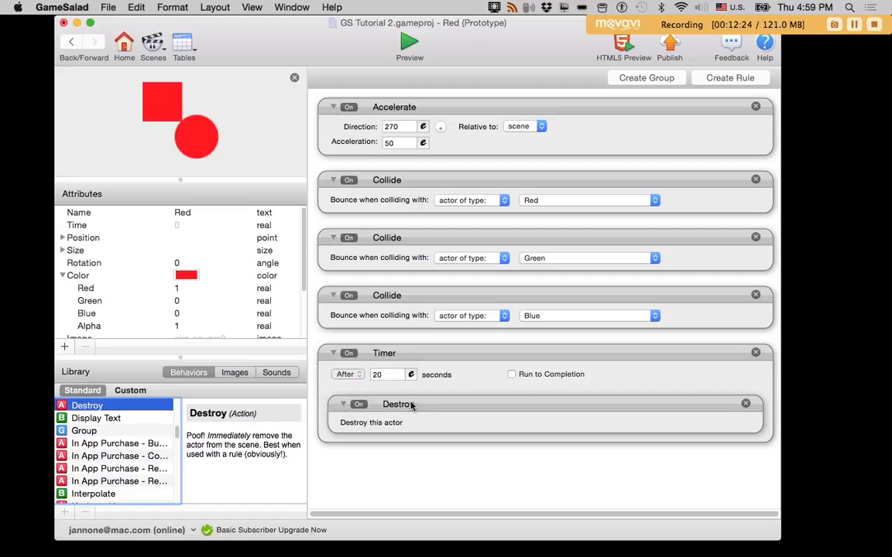
pyautogui.click(70, 44)
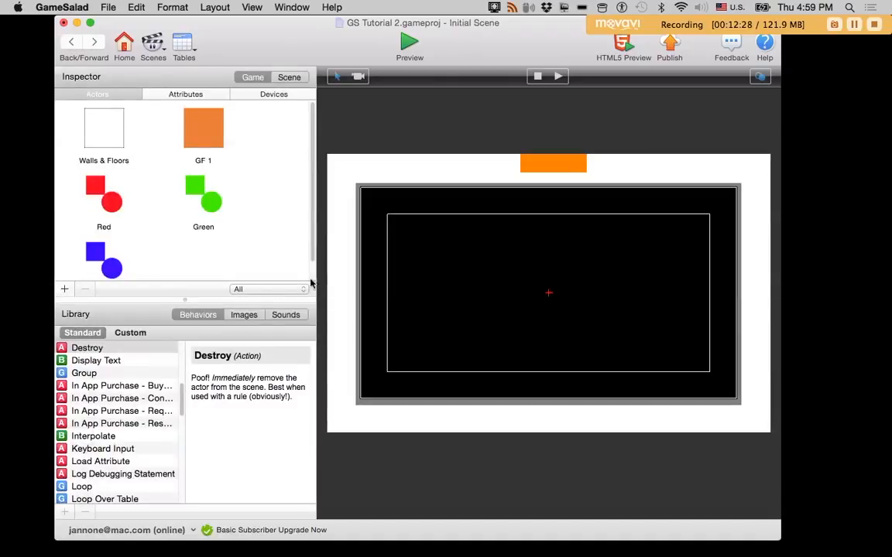
# Step: Try adding a second Timer to GF 1 set to After 5 seconds
pyautogui.doubleClick(198, 126)
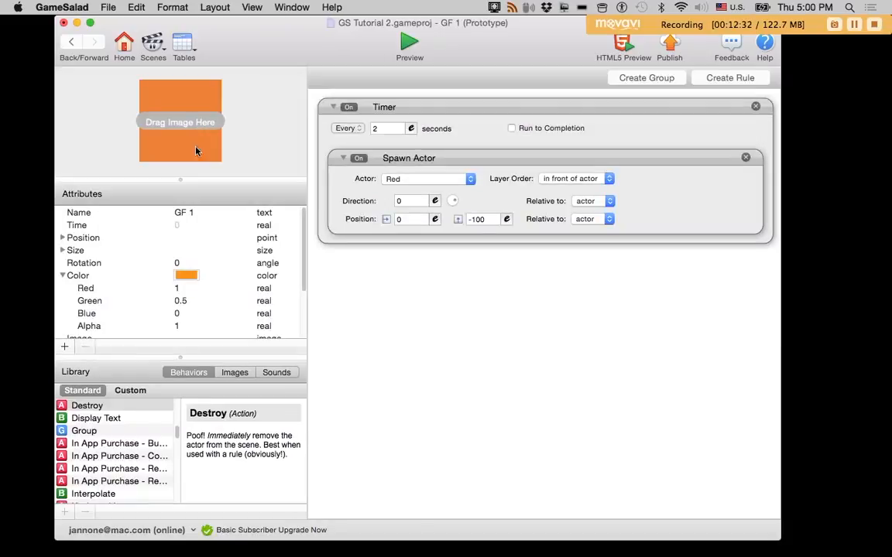
pyautogui.scroll(-10, 114, 475)
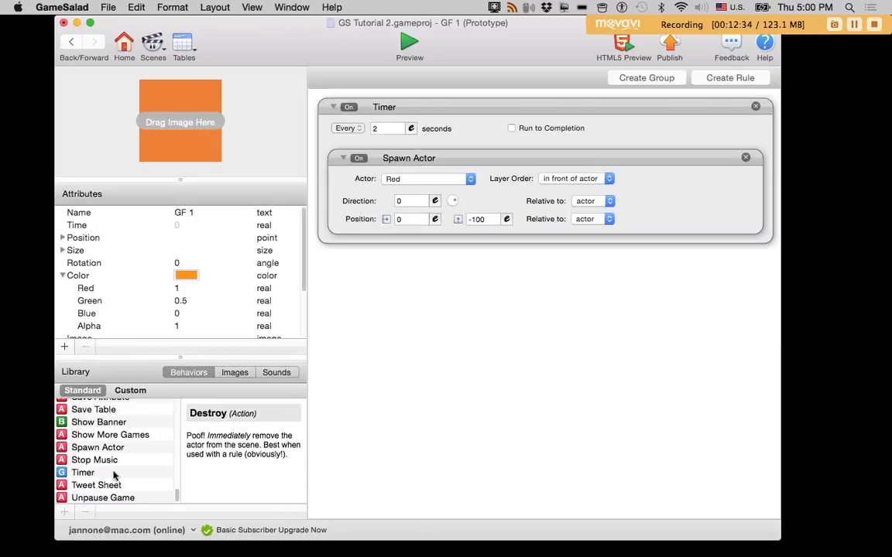
pyautogui.moveTo(85, 473); pyautogui.dragTo(422, 333)
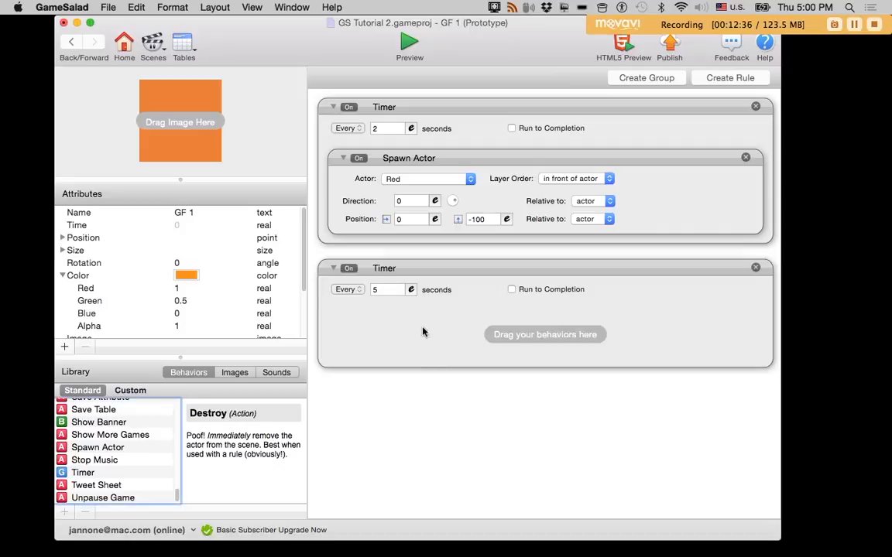
pyautogui.click(355, 291)
pyautogui.click(345, 300)
# Step: Try copying the Spawn Actor behavior into GF 1's second Timer with a different actor to spawn
pyautogui.keyDown('alt'); pyautogui.moveTo(420, 159); pyautogui.dragTo(414, 314); pyautogui.keyUp('alt')
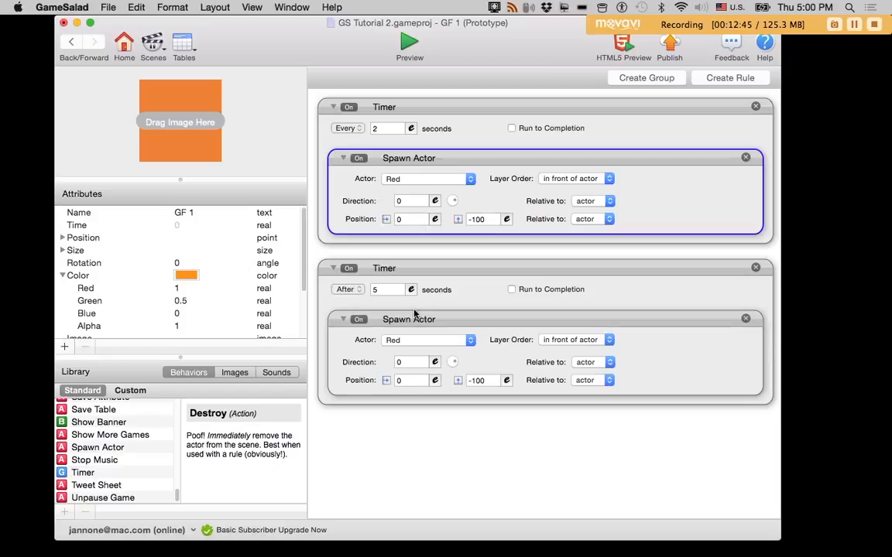
pyautogui.click(469, 341)
pyautogui.click(468, 350)
# Step: Leave GF 1, open the Red actor's behaviors and run a preview of the game before returning to Red
pyautogui.click(70, 41)
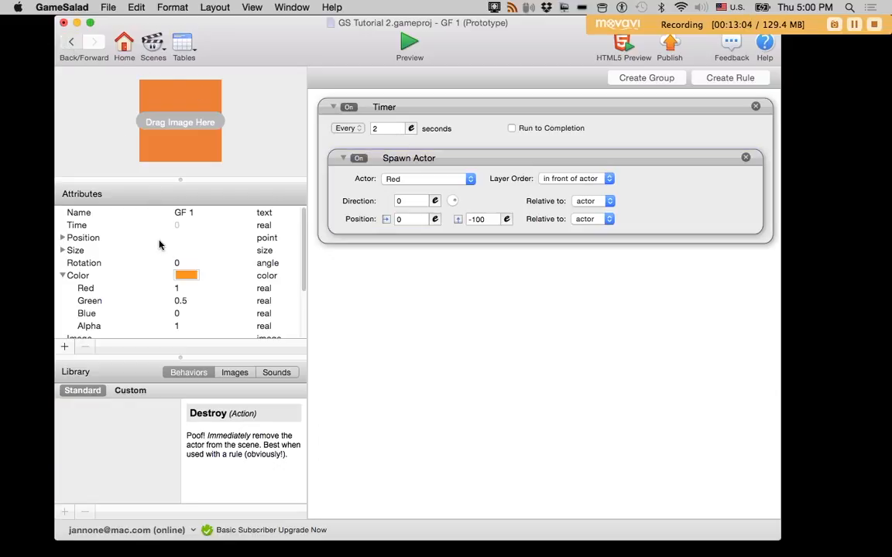
pyautogui.doubleClick(109, 193)
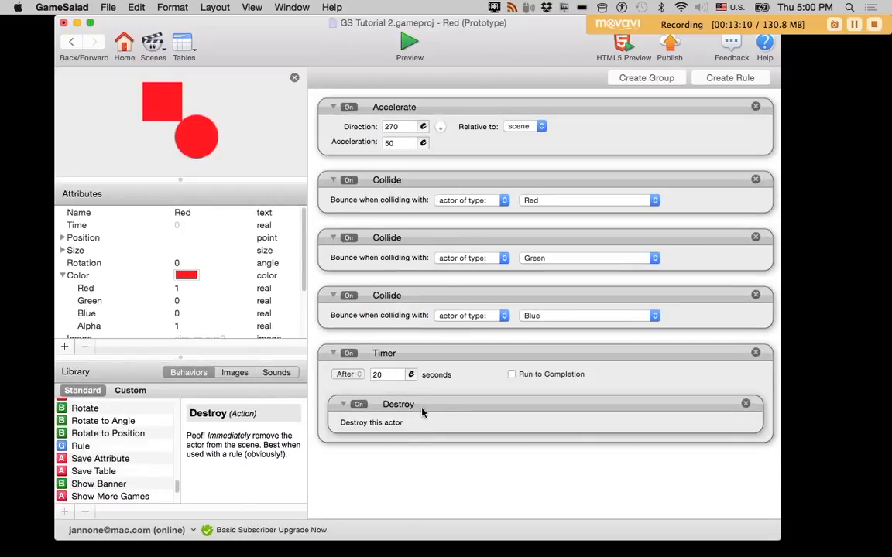
pyautogui.click(410, 42)
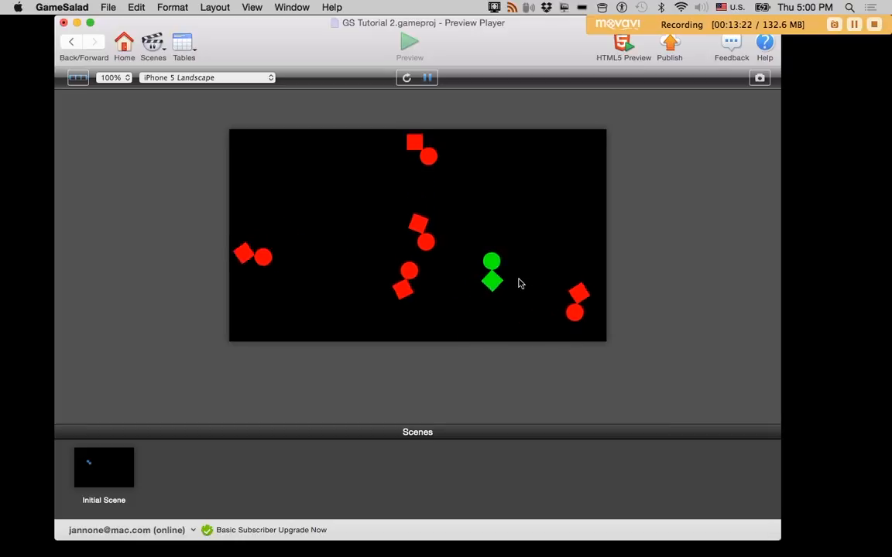
pyautogui.click(71, 41)
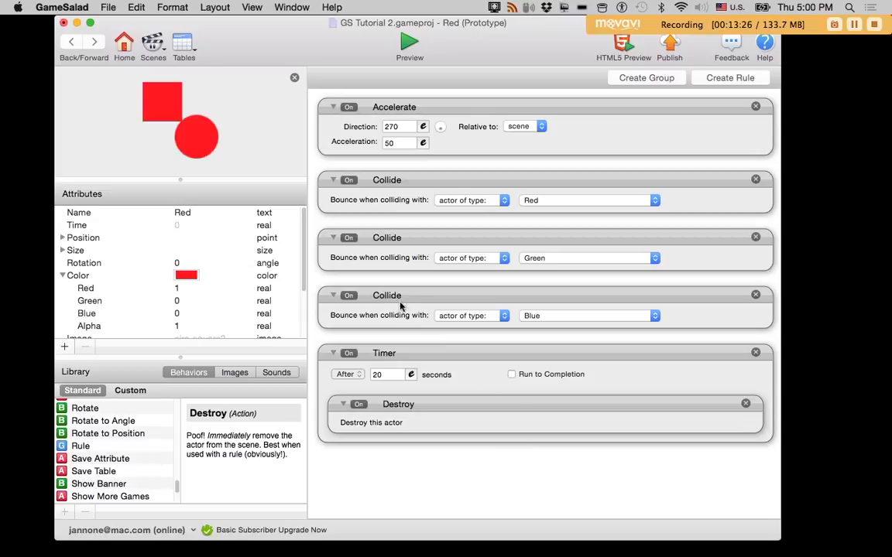
# Step: Add a second Timer to the Red actor below the 20-second Timer and set it to After 5 seconds
pyautogui.scroll(-5, 77, 461)
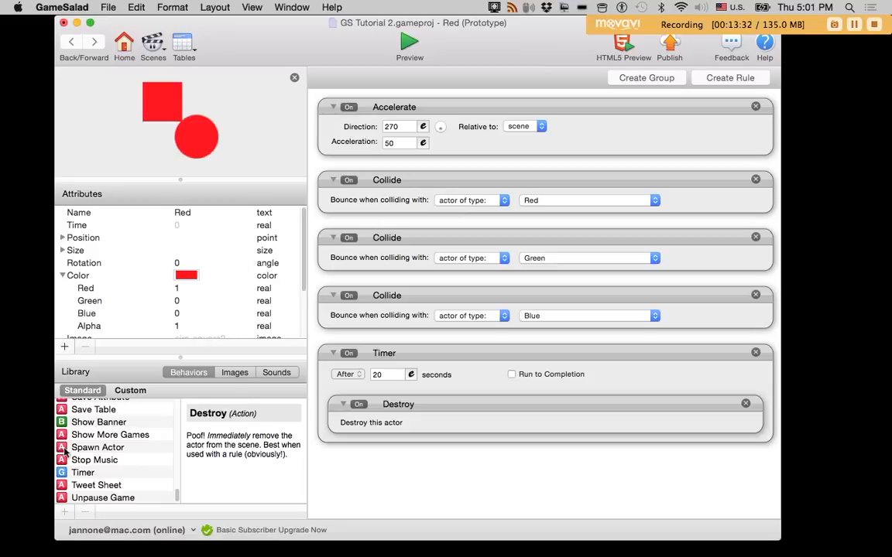
pyautogui.moveTo(60, 474); pyautogui.dragTo(416, 469)
pyautogui.scroll(-3, 418, 477)
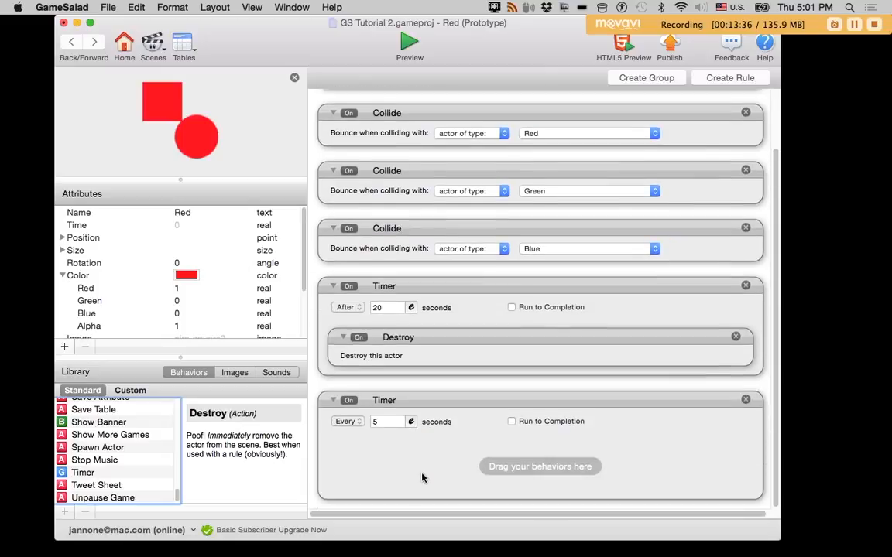
pyautogui.click(346, 421)
pyautogui.click(345, 431)
pyautogui.click(384, 422)
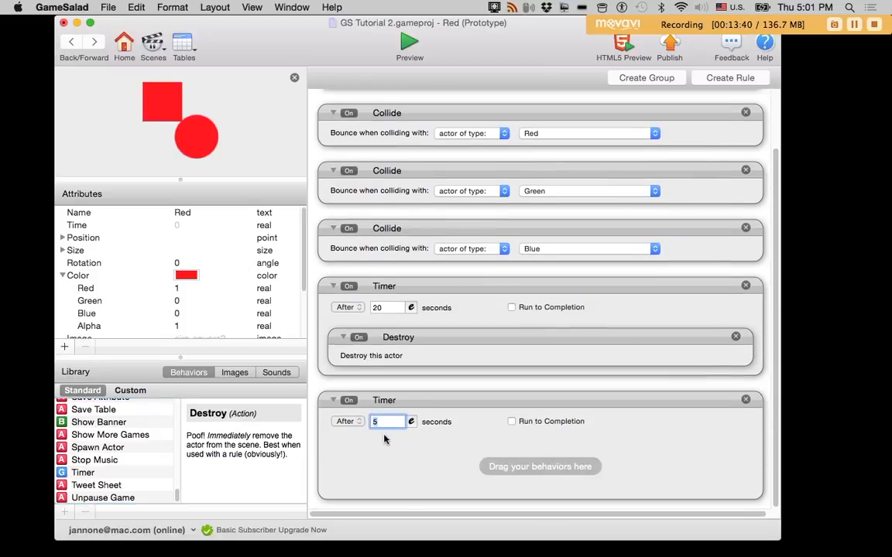
# Step: Place a Spawn Actor behavior inside Red's 5-second Timer and choose Blue as the actor to spawn
pyautogui.click(65, 448)
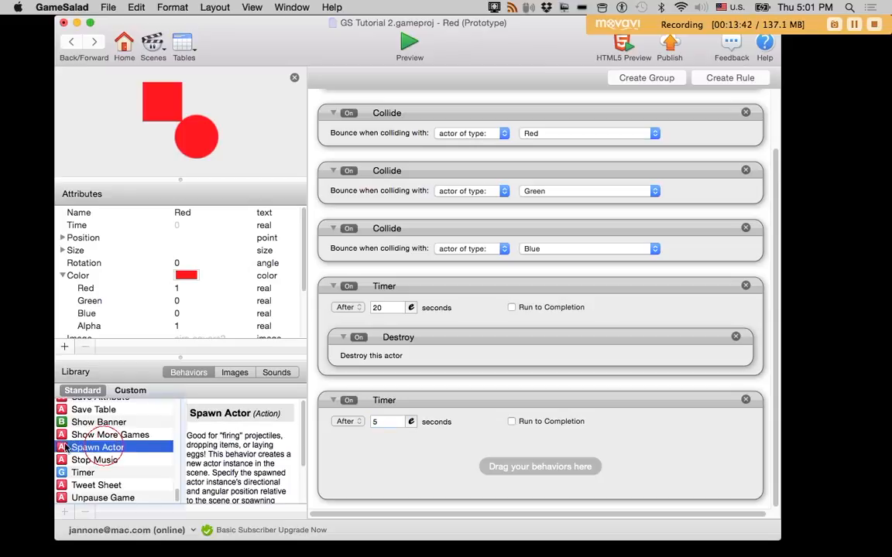
pyautogui.moveTo(65, 448); pyautogui.dragTo(452, 466)
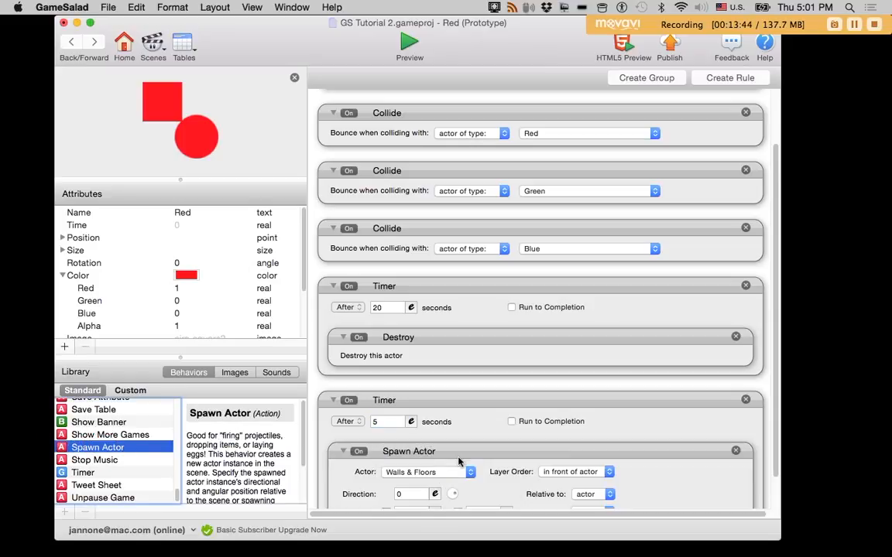
pyautogui.scroll(-2, 452, 359)
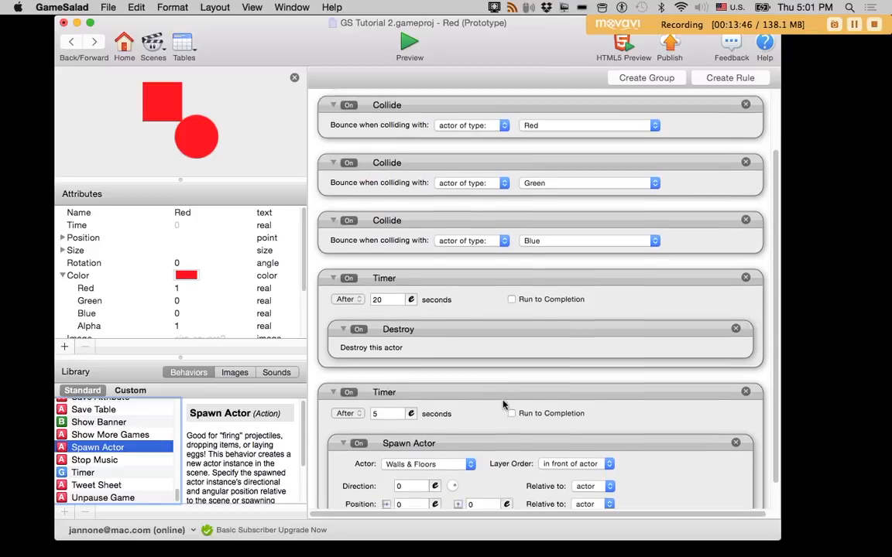
pyautogui.click(445, 434)
pyautogui.click(436, 478)
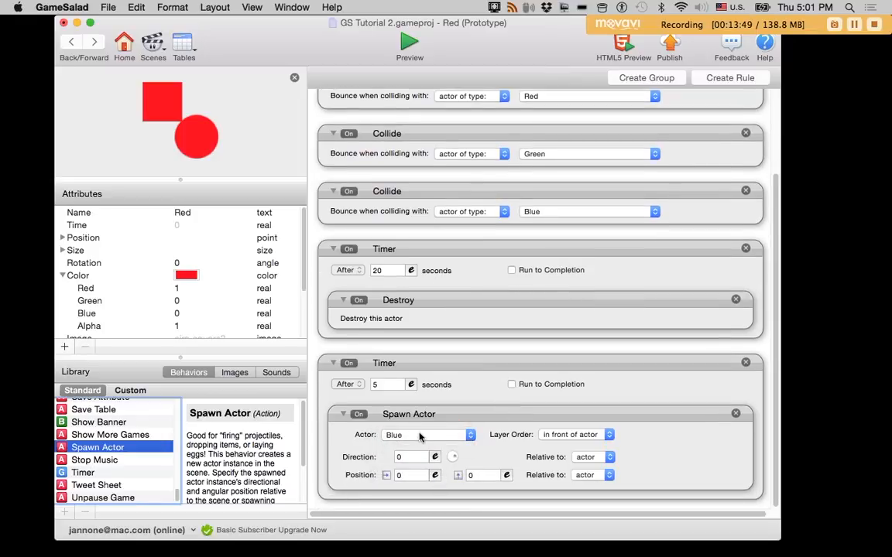
# Step: Set the horizontal position of the Blue Spawn Actor behavior to 100, relative to the actor
pyautogui.click(400, 475)
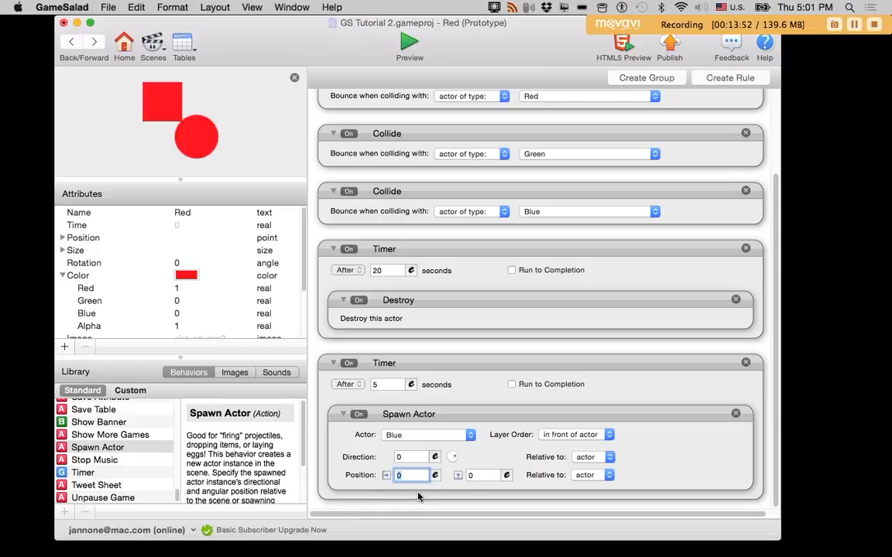
pyautogui.write('100')
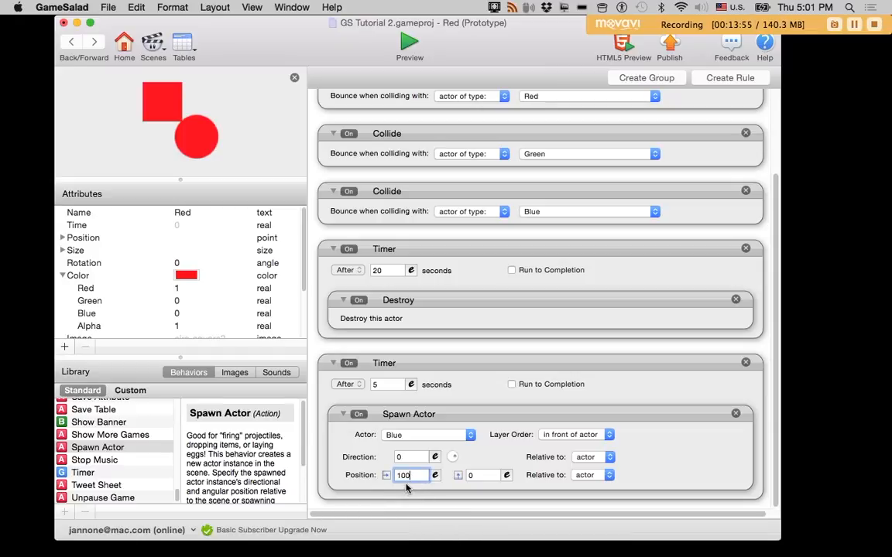
pyautogui.click(408, 478)
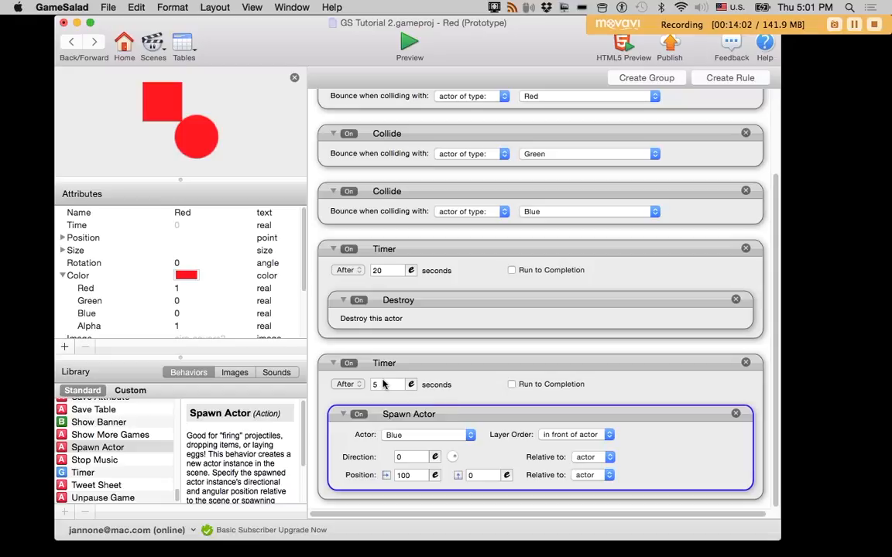
pyautogui.doubleClick(403, 475)
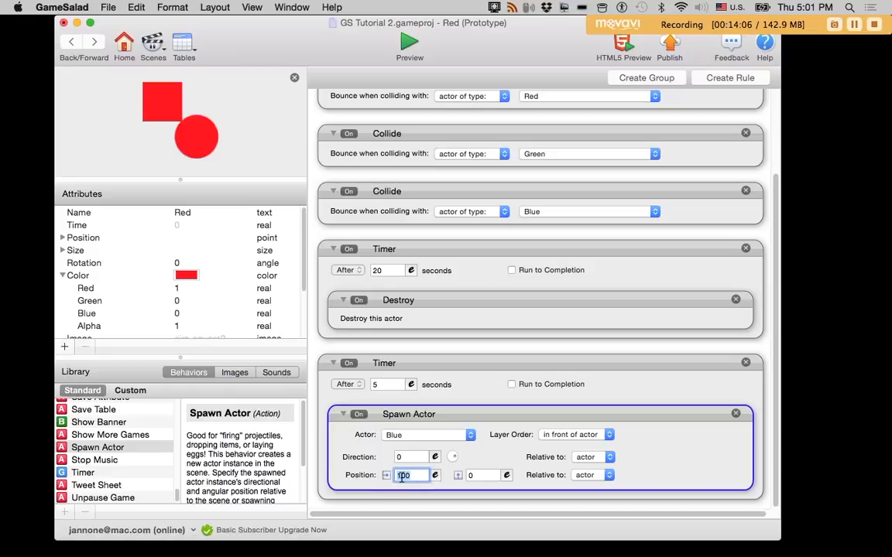
# Step: Preview the game twice to check how Red actors spawn Blue ones and expire, returning to Red's behaviors each time
pyautogui.click(410, 42)
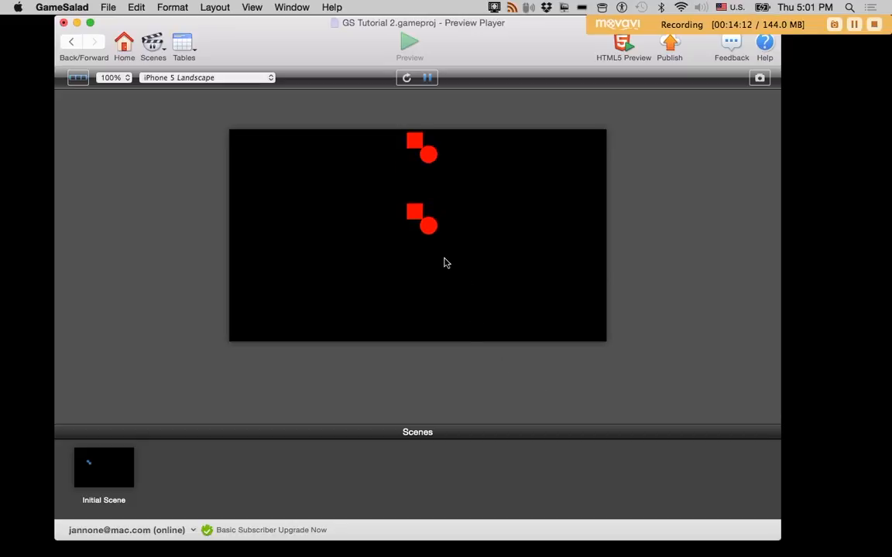
pyautogui.click(456, 310)
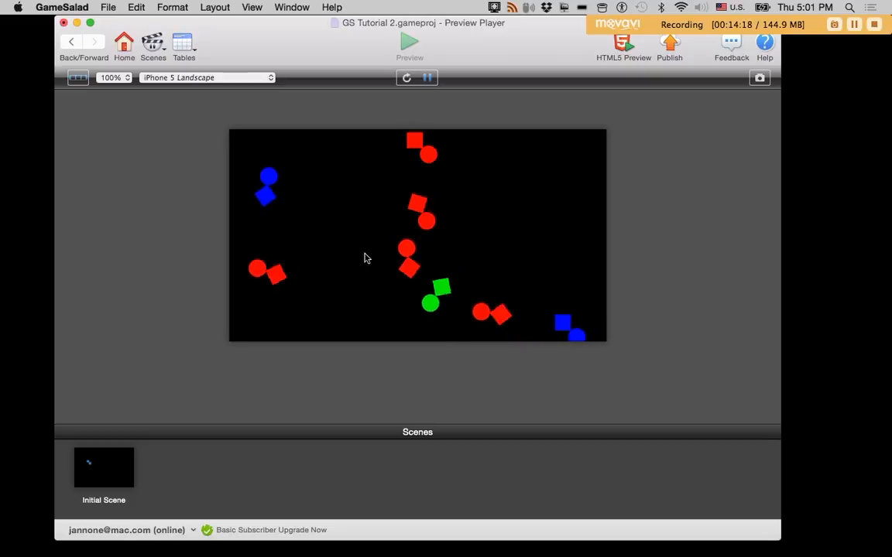
pyautogui.click(75, 44)
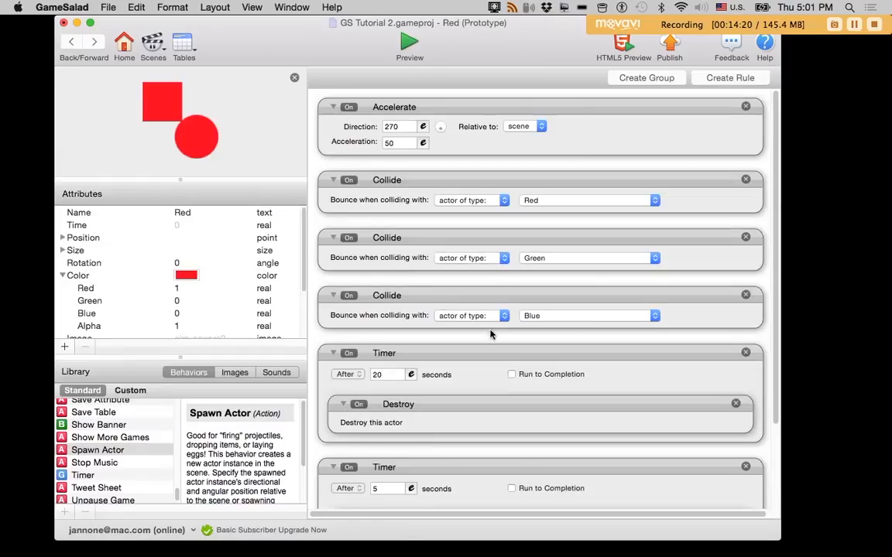
pyautogui.scroll(-5, 447, 377)
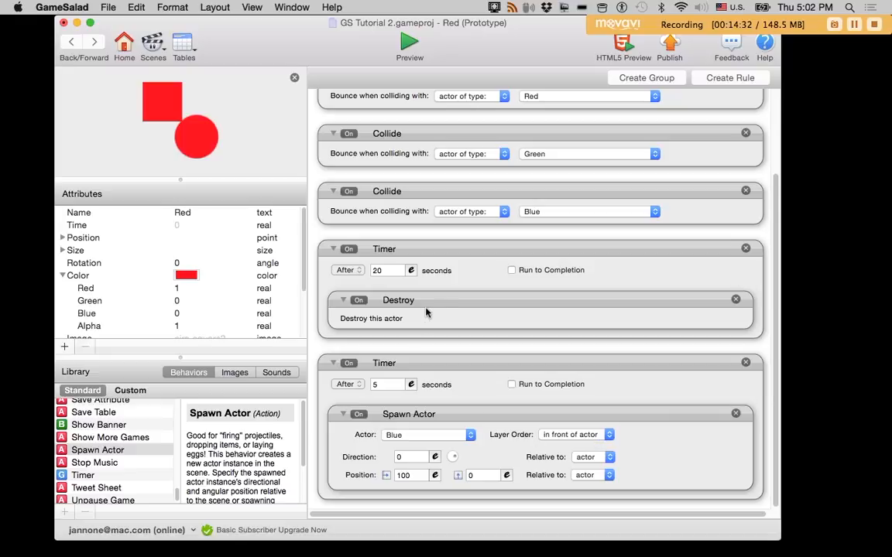
pyautogui.click(407, 42)
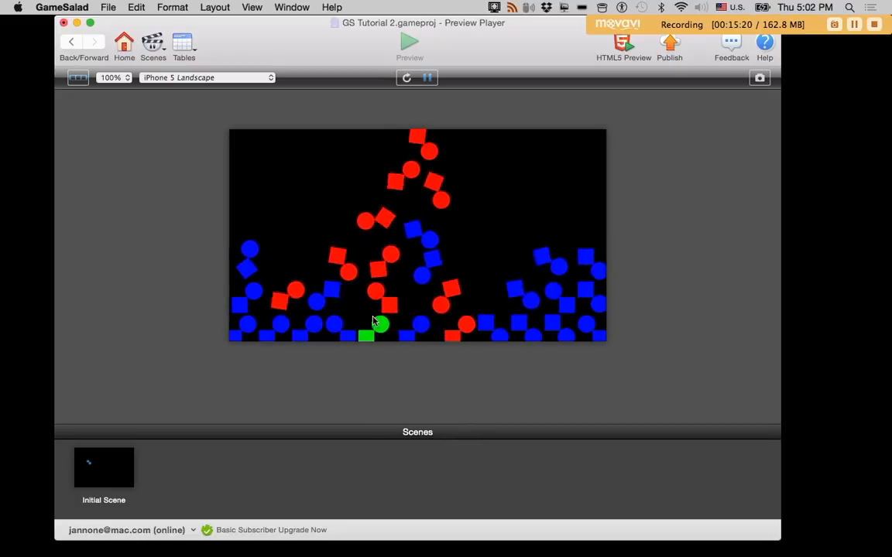
pyautogui.click(72, 44)
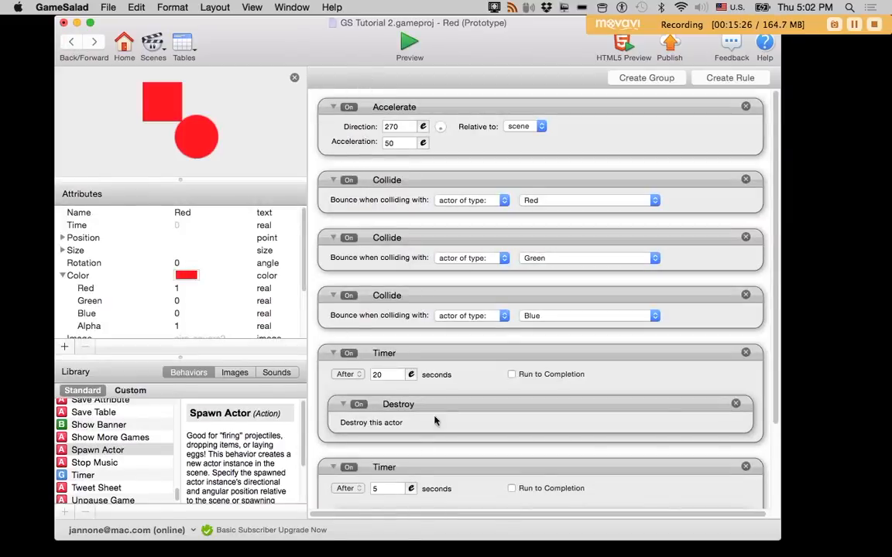
# Step: Collapse the Accelerate behavior and all three Collide behaviors in the Red actor
pyautogui.scroll(-3, 436, 418)
pyautogui.scroll(3, 435, 414)
pyautogui.scroll(-3, 461, 449)
pyautogui.scroll(3, 462, 447)
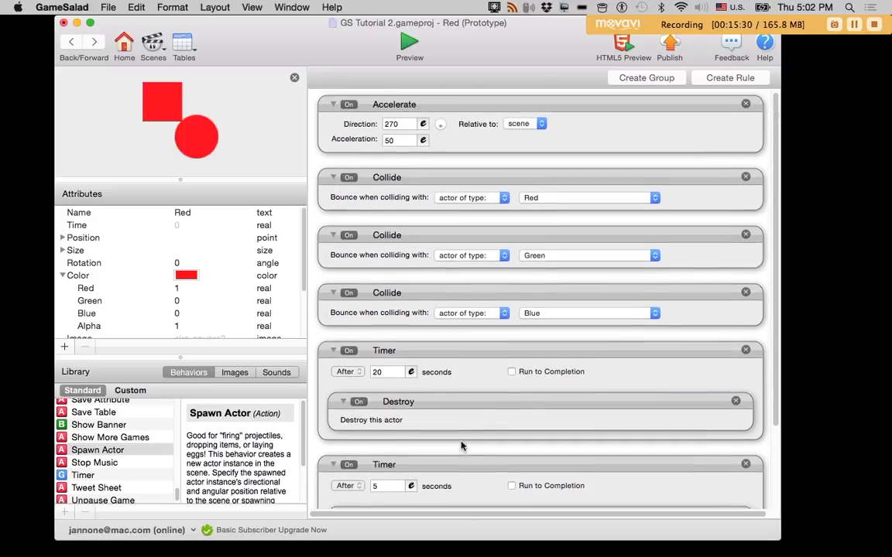
pyautogui.click(332, 107)
pyautogui.click(333, 140)
pyautogui.click(332, 171)
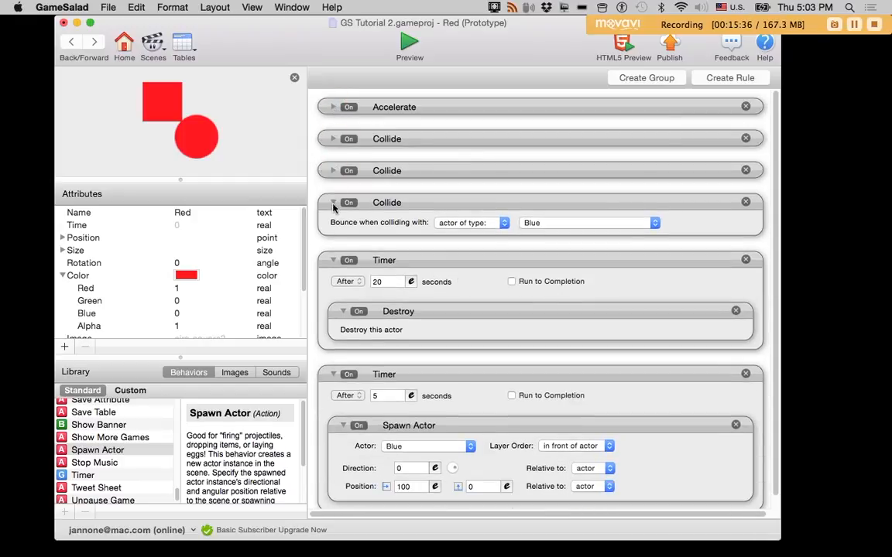
pyautogui.click(332, 202)
# Step: Group Red's three Collide behaviors, name the group Collisions and collapse it
pyautogui.click(398, 142)
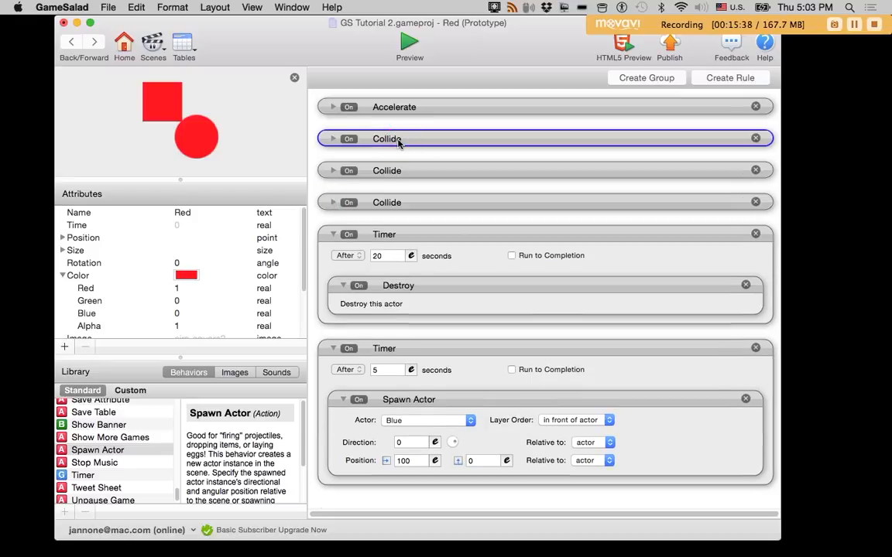
pyautogui.keyDown('shift'); pyautogui.click(413, 170); pyautogui.keyUp('shift')
pyautogui.keyDown('shift'); pyautogui.click(412, 203); pyautogui.keyUp('shift')
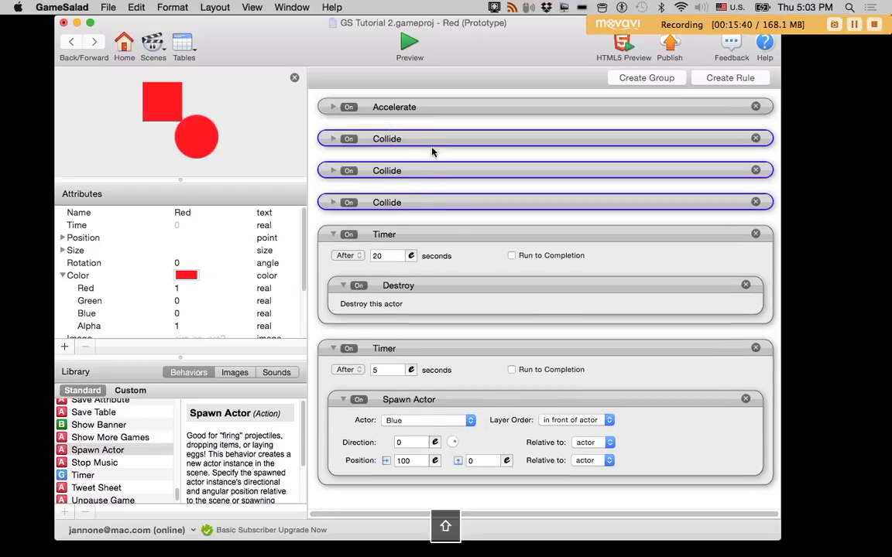
pyautogui.click(631, 78)
pyautogui.doubleClick(389, 137)
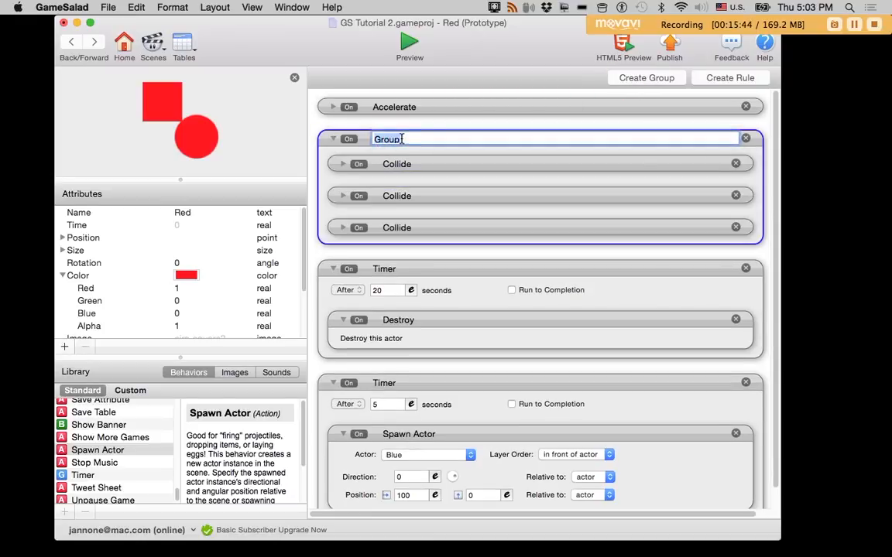
pyautogui.write('Collisions')
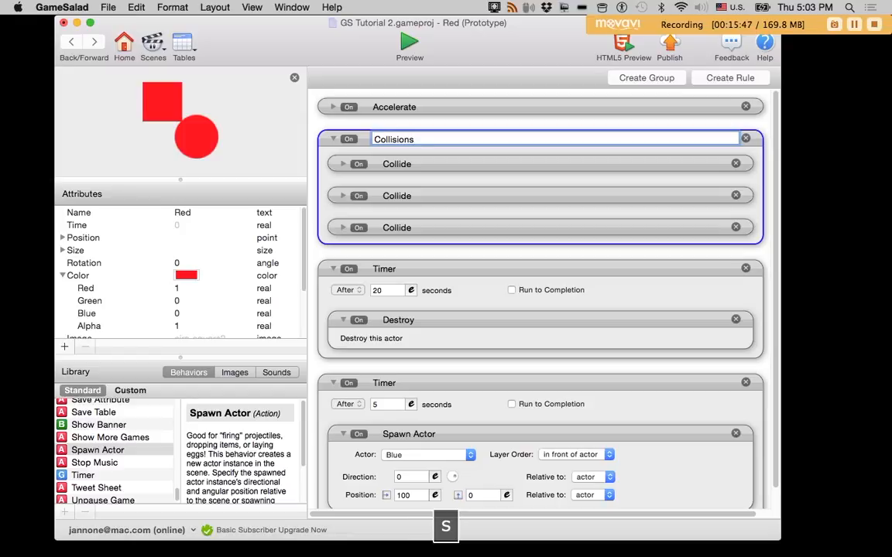
pyautogui.click(334, 140)
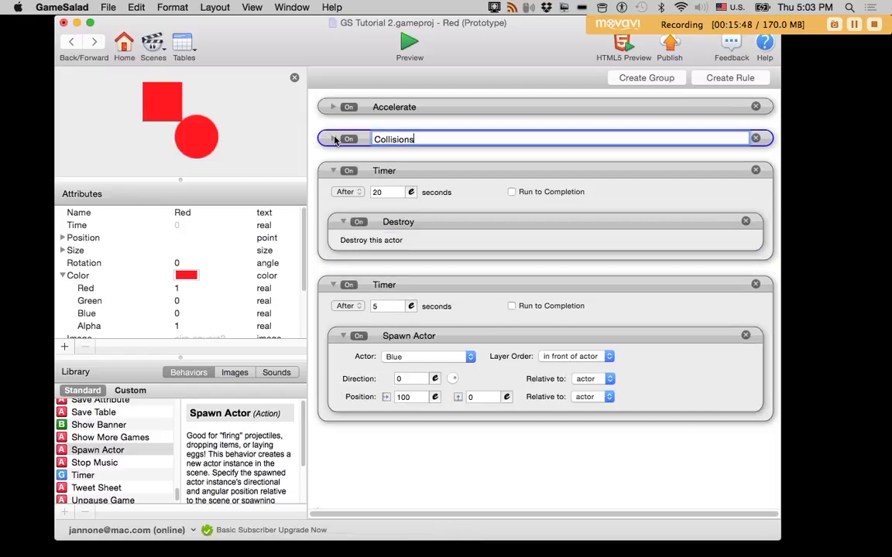
# Step: Rename Red's 20-second Timer containing the Destroy behavior as Lifespan and collapse it
pyautogui.click(424, 127)
pyautogui.click(424, 160)
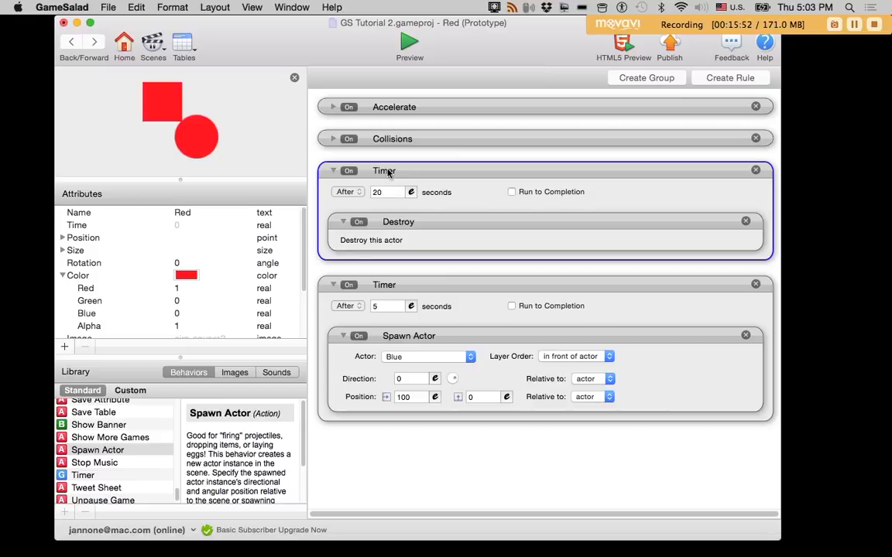
pyautogui.click(390, 171)
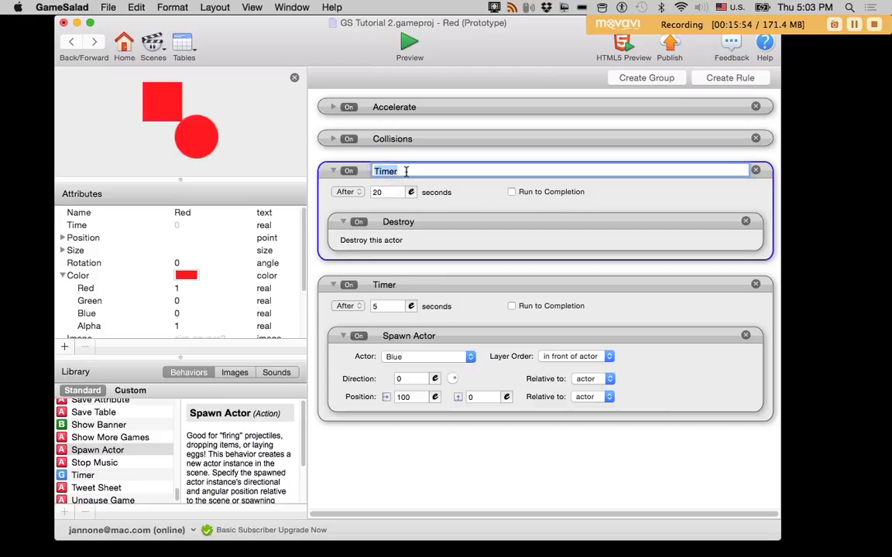
pyautogui.write('Lifesp')
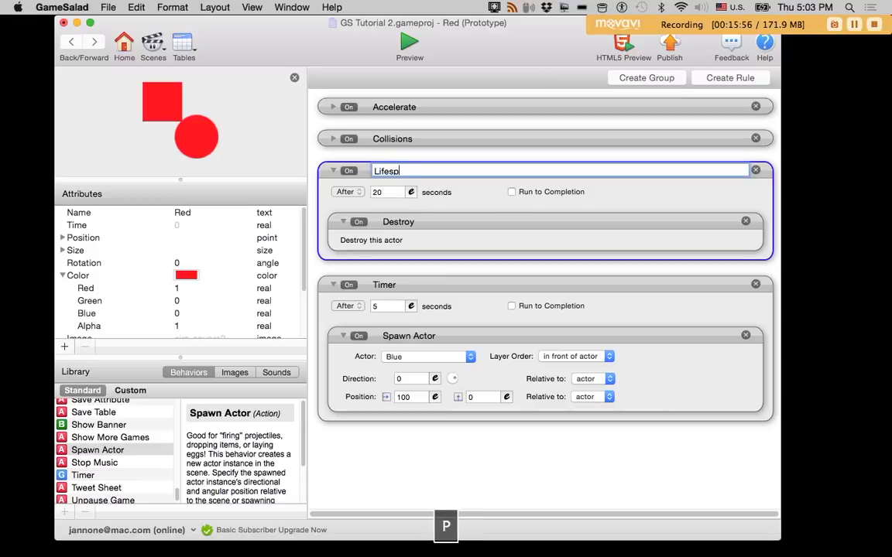
pyautogui.write('an')
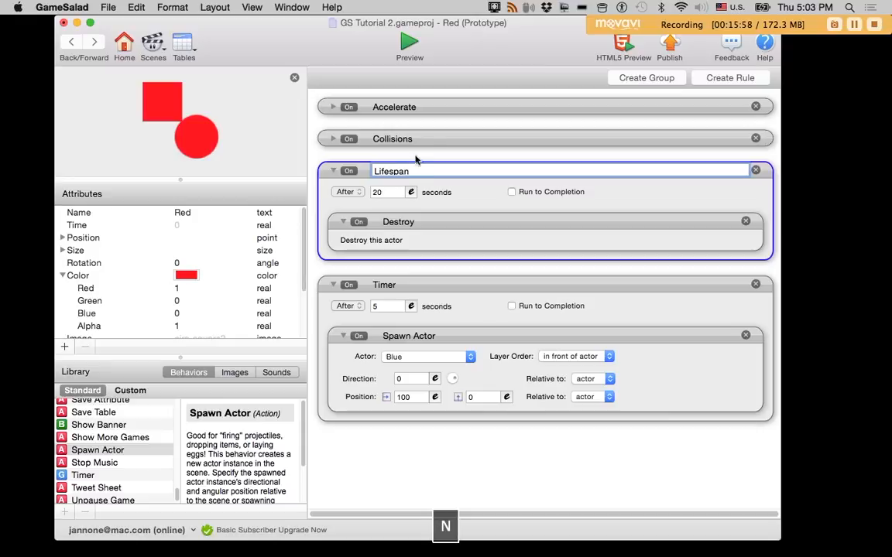
pyautogui.click(378, 138)
pyautogui.click(333, 171)
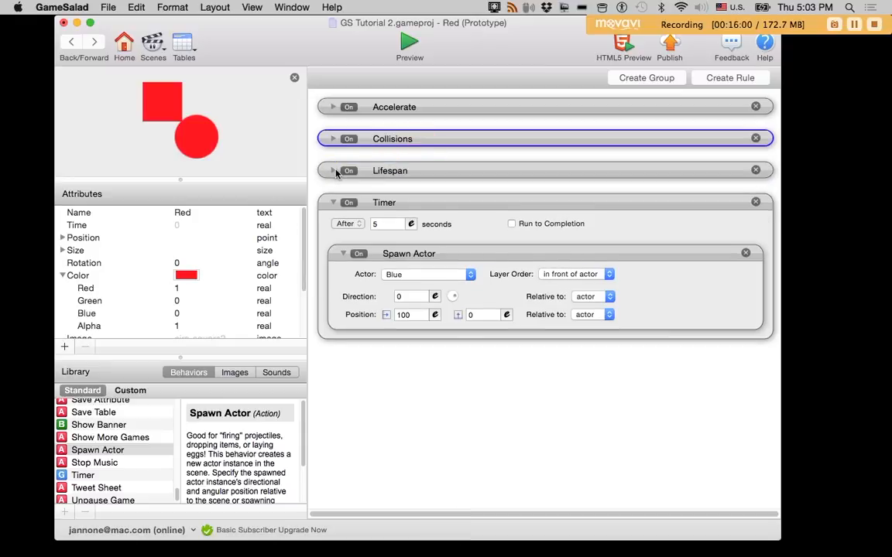
# Step: Rename Red's 5-second Timer containing the Spawn Actor behavior as Spawn a Blue and collapse it
pyautogui.doubleClick(392, 202)
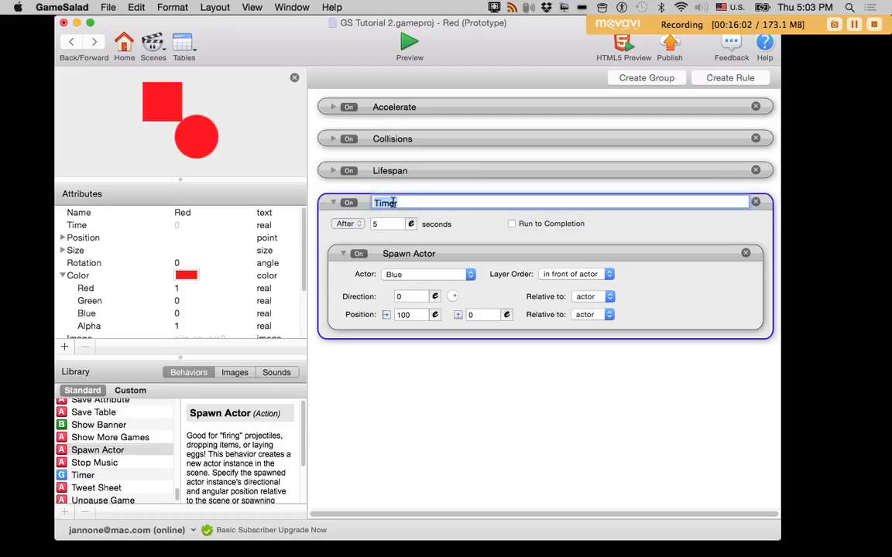
pyautogui.write('Spa')
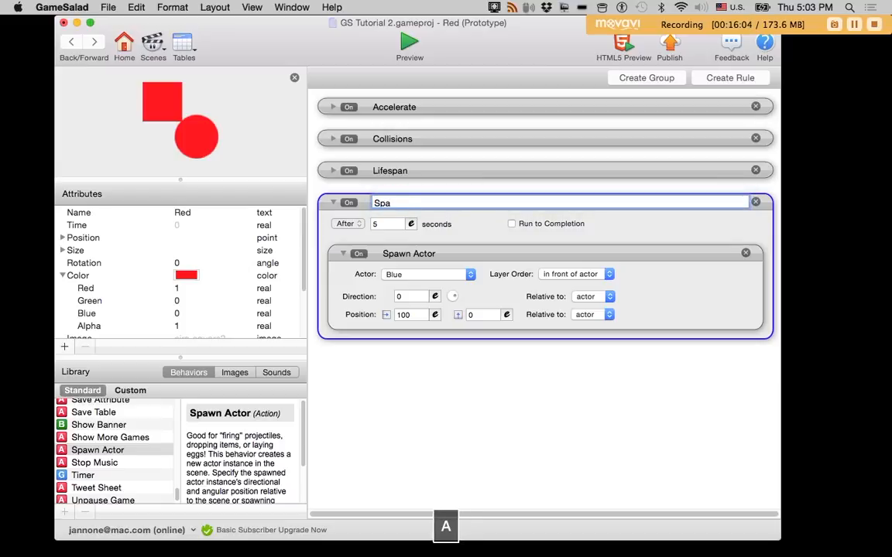
pyautogui.write('wn a Blue')
pyautogui.click(333, 203)
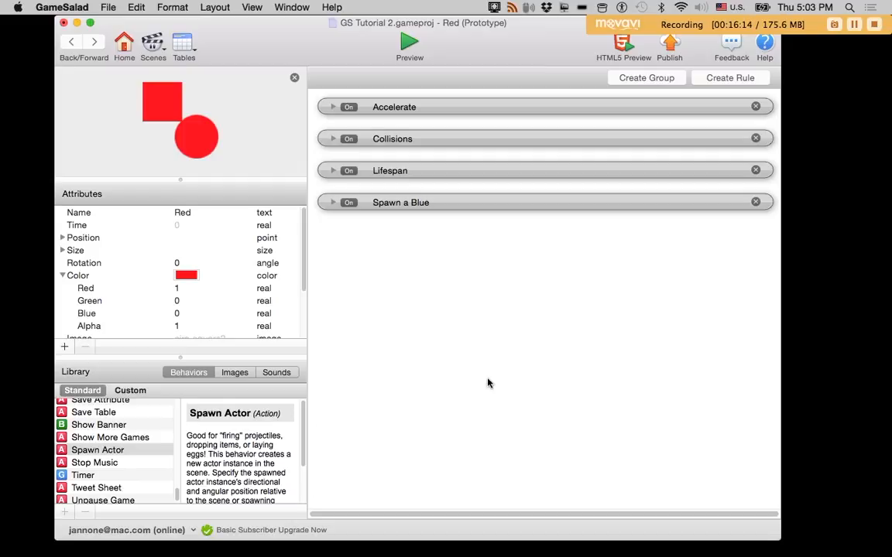
# Step: Create a rule in the Red actor for when it overlaps or collides with an actor of type Red
pyautogui.scroll(-1, 130, 448)
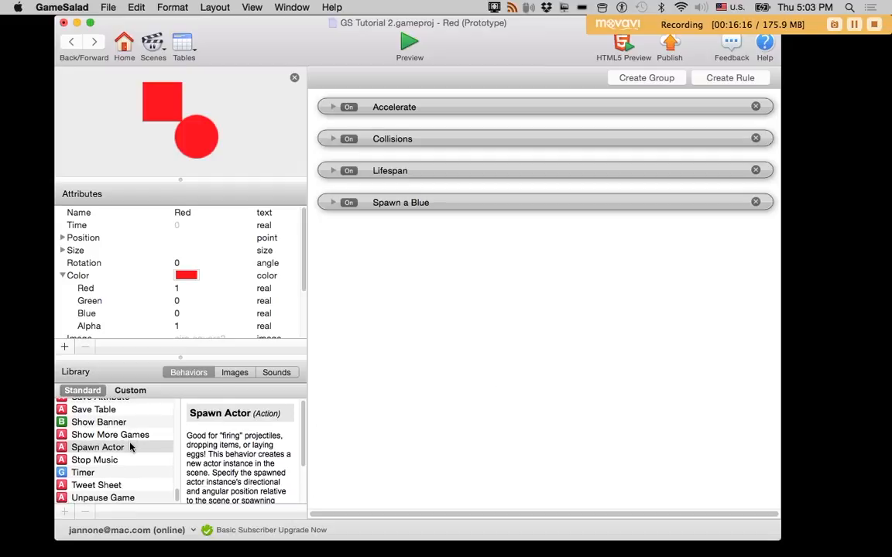
pyautogui.click(728, 78)
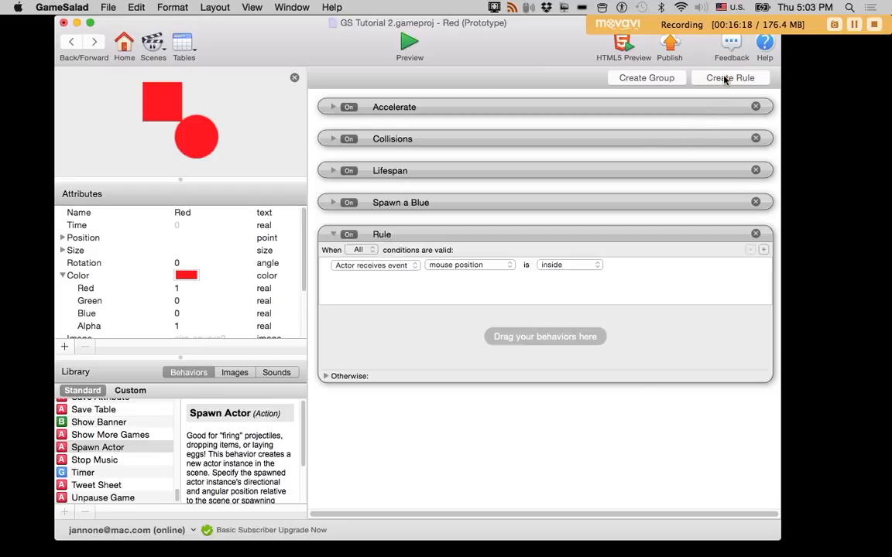
pyautogui.click(470, 266)
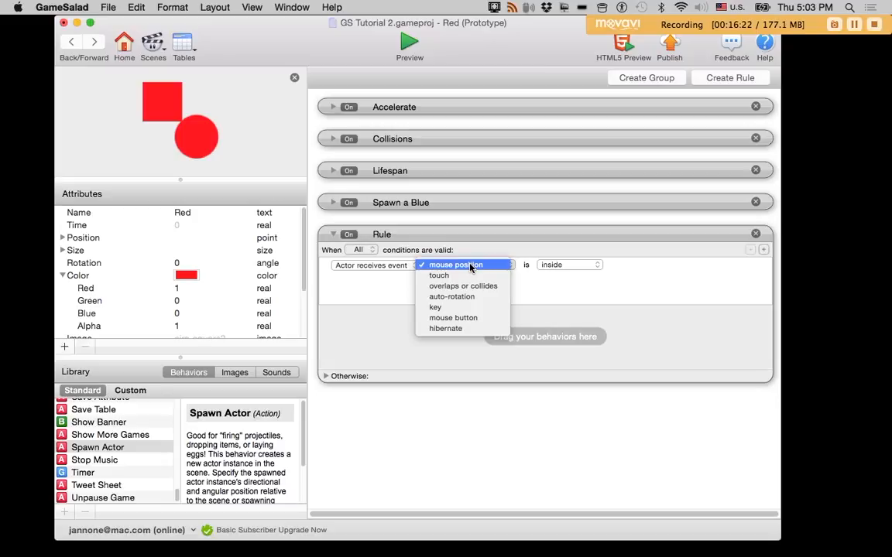
pyautogui.click(467, 286)
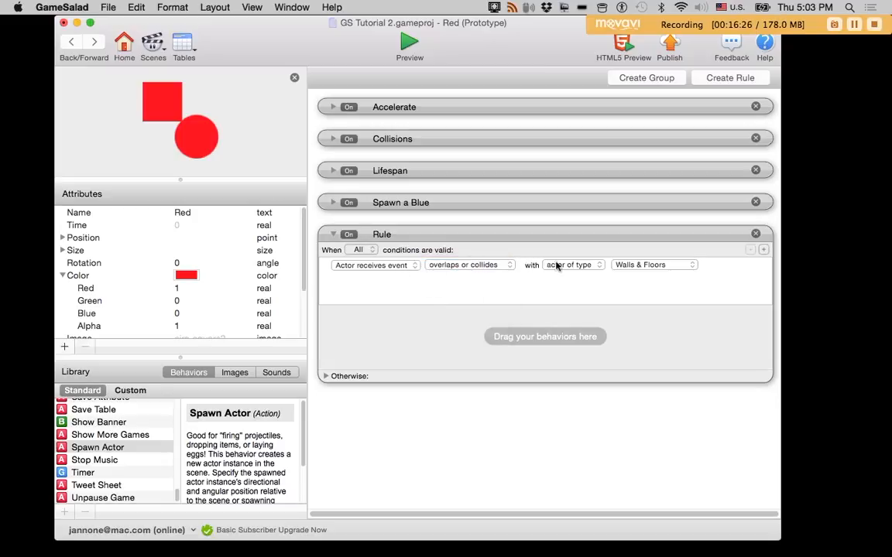
pyautogui.click(647, 266)
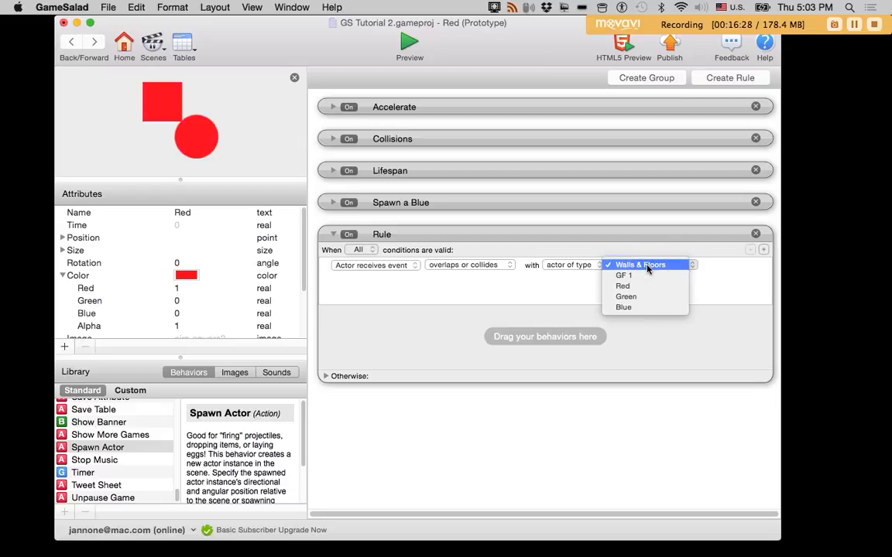
pyautogui.click(622, 286)
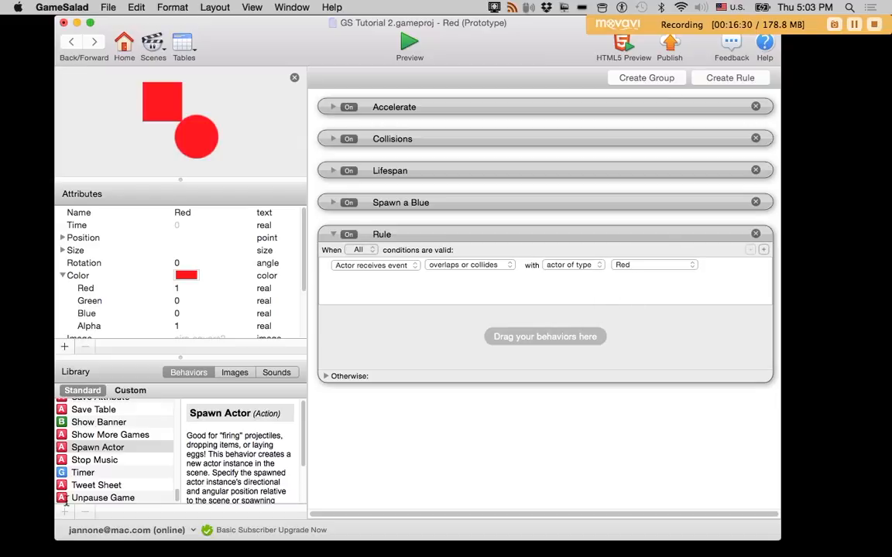
# Step: Find the Change Attribute behavior in the library and add it to Red's new rule
pyautogui.scroll(8, 117, 463)
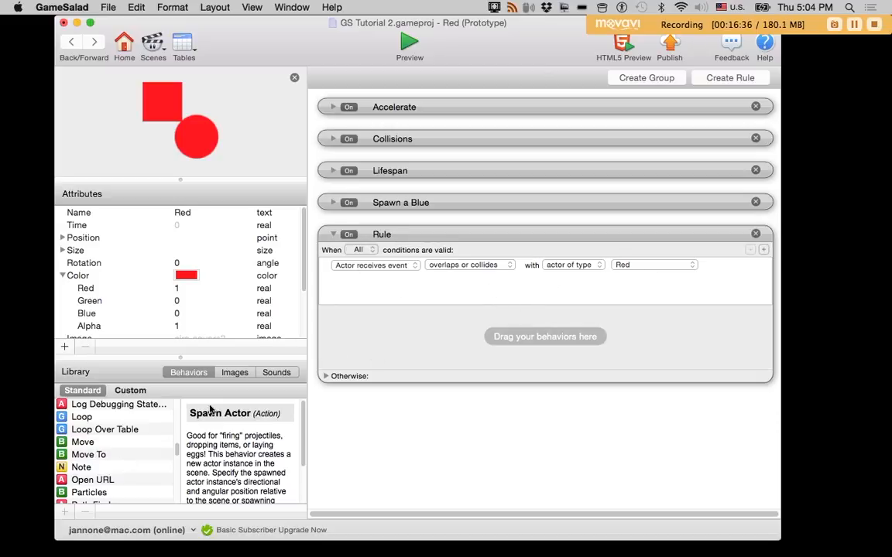
pyautogui.scroll(-1, 121, 424)
pyautogui.scroll(-3, 124, 462)
pyautogui.click(123, 454)
pyautogui.write('ch')
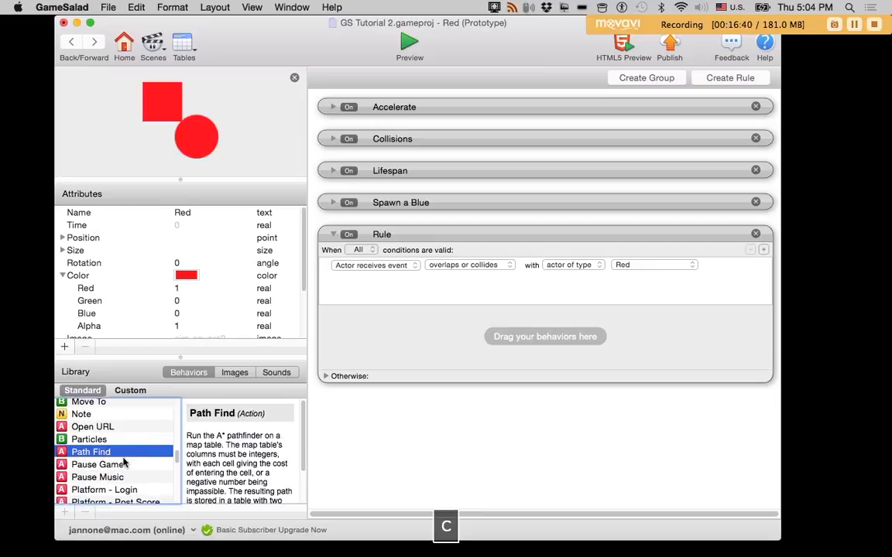
pyautogui.moveTo(62, 408); pyautogui.dragTo(337, 339)
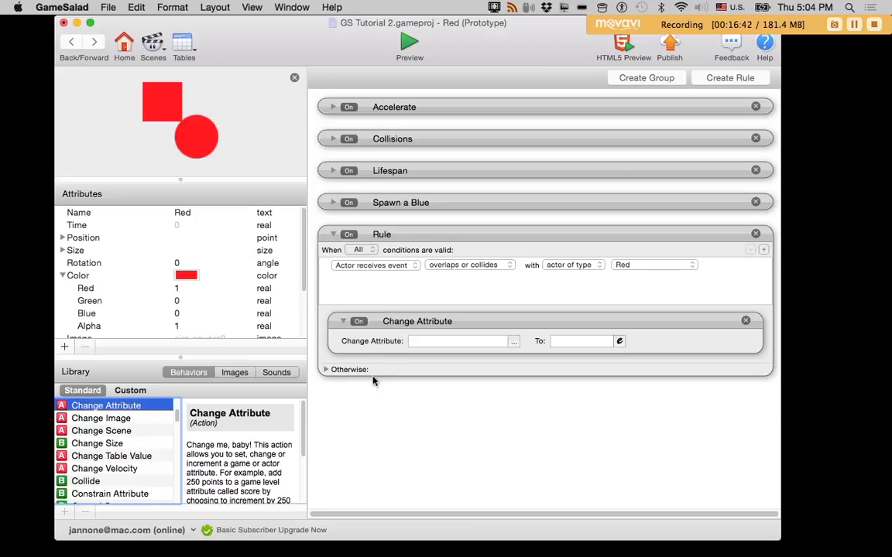
# Step: Make the rule's Change Attribute behavior set self.Size.Width to 25
pyautogui.click(515, 341)
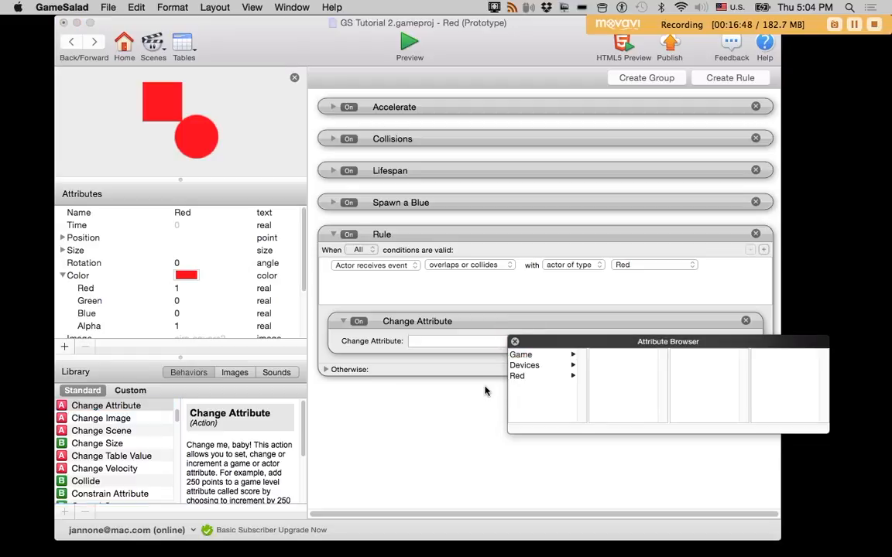
pyautogui.moveTo(543, 342); pyautogui.dragTo(369, 363)
pyautogui.moveTo(368, 360); pyautogui.dragTo(367, 361)
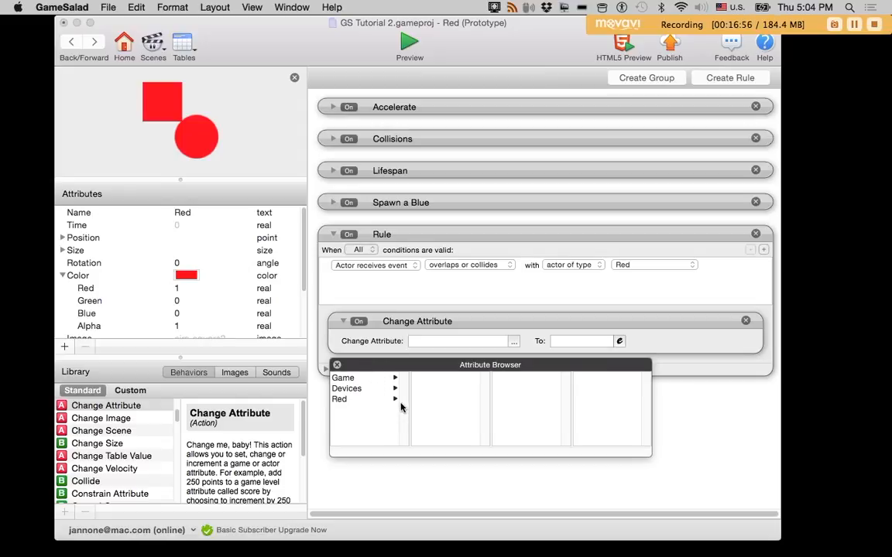
pyautogui.click(343, 377)
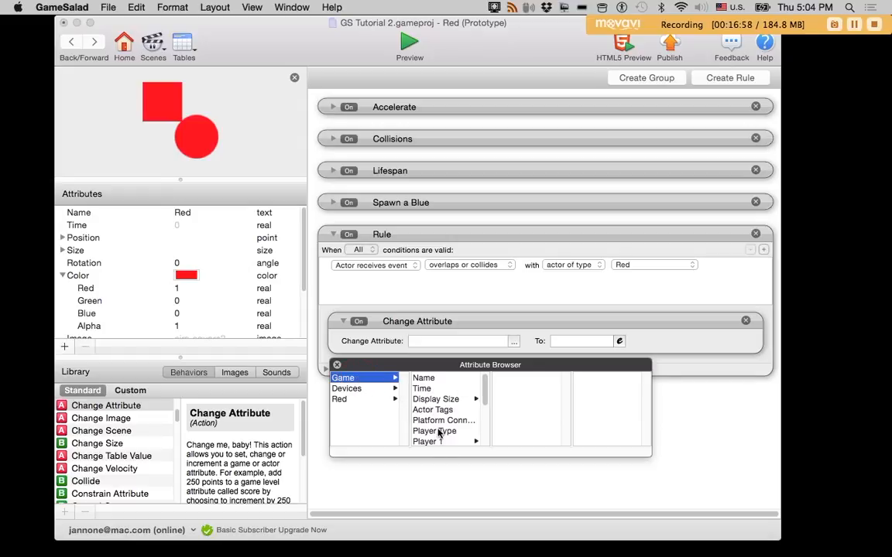
pyautogui.click(381, 389)
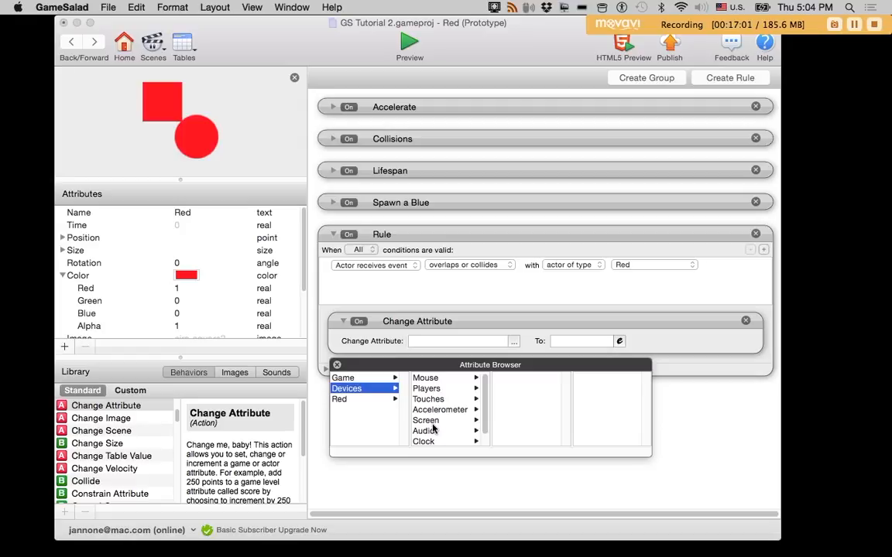
pyautogui.click(364, 400)
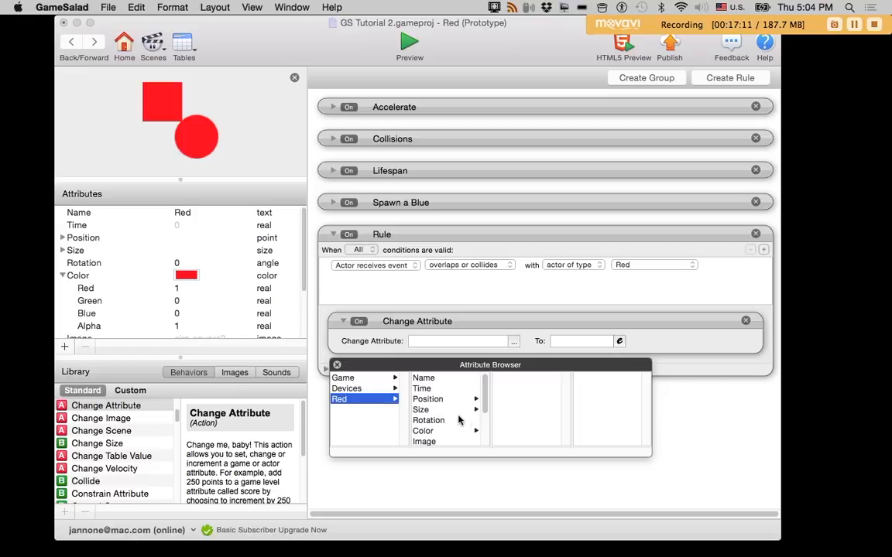
pyautogui.click(434, 410)
pyautogui.click(506, 380)
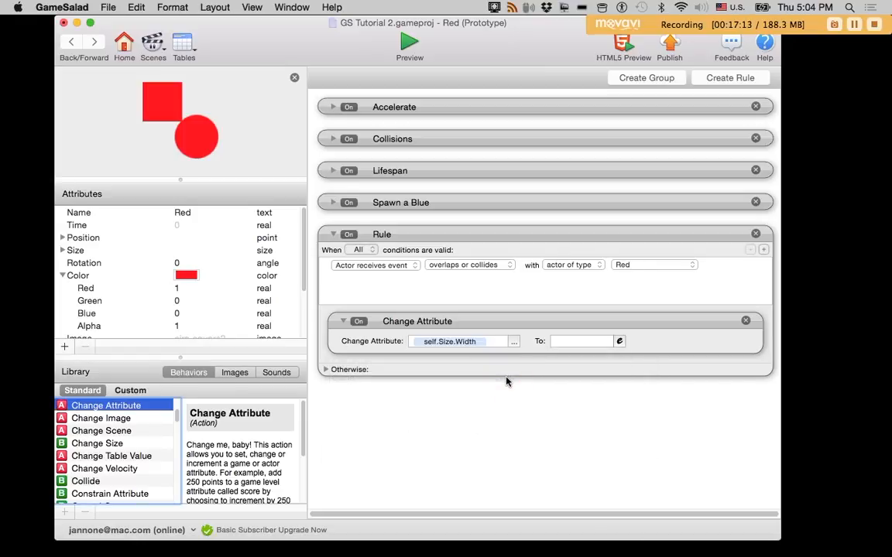
pyautogui.click(573, 340)
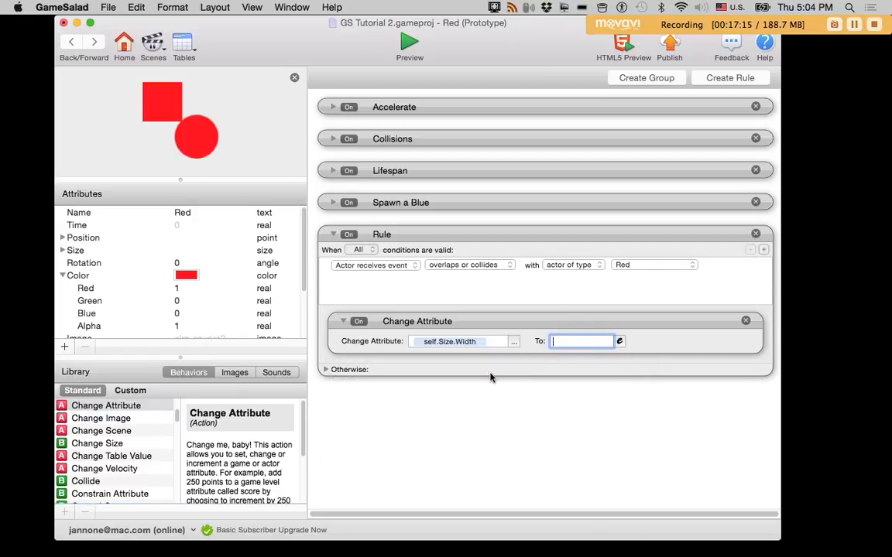
pyautogui.write('25')
# Step: Duplicate the Change Attribute behavior inside Red's rule and switch the copy's attribute to self.Size.Height
pyautogui.click(452, 322)
pyautogui.keyDown('alt'); pyautogui.moveTo(455, 322); pyautogui.dragTo(472, 385); pyautogui.keyUp('alt')
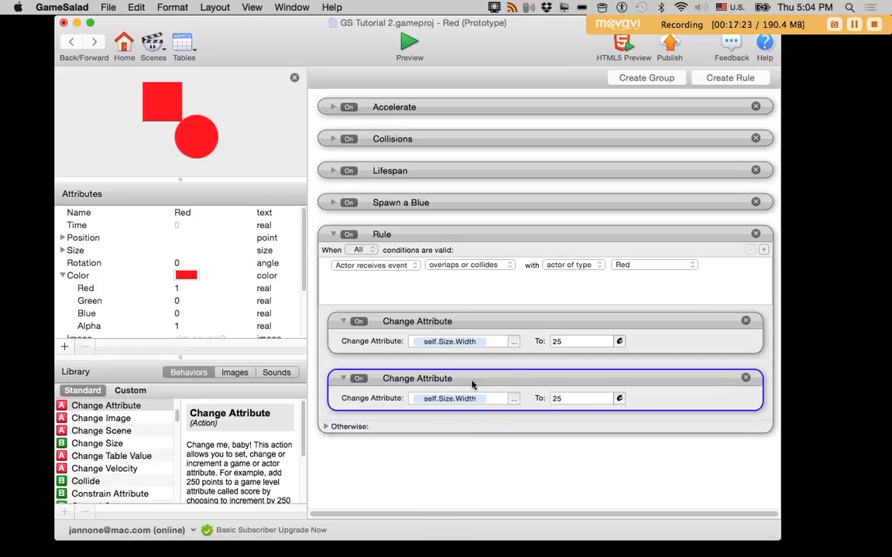
pyautogui.click(513, 398)
pyautogui.click(464, 410)
pyautogui.click(511, 420)
pyautogui.click(592, 398)
pyautogui.click(489, 319)
pyautogui.click(480, 383)
# Step: Rename Red's rule as "IF red collides with red, THEN shrink to 25x25" and collapse it
pyautogui.doubleClick(364, 235)
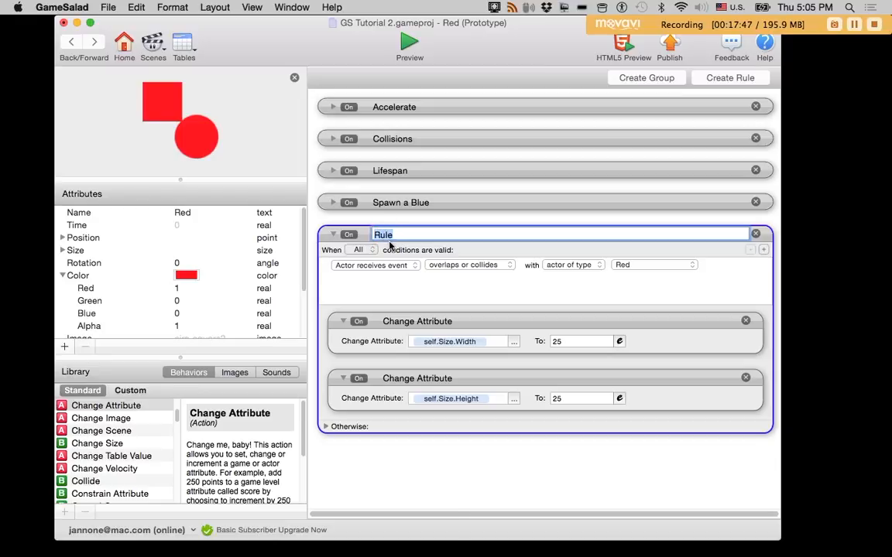
pyautogui.write('IF red collid')
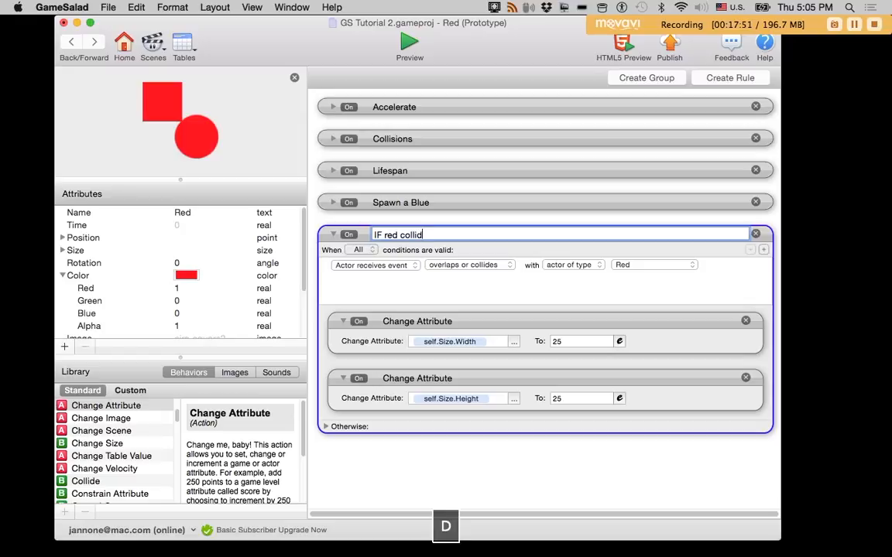
pyautogui.write('es with RED')
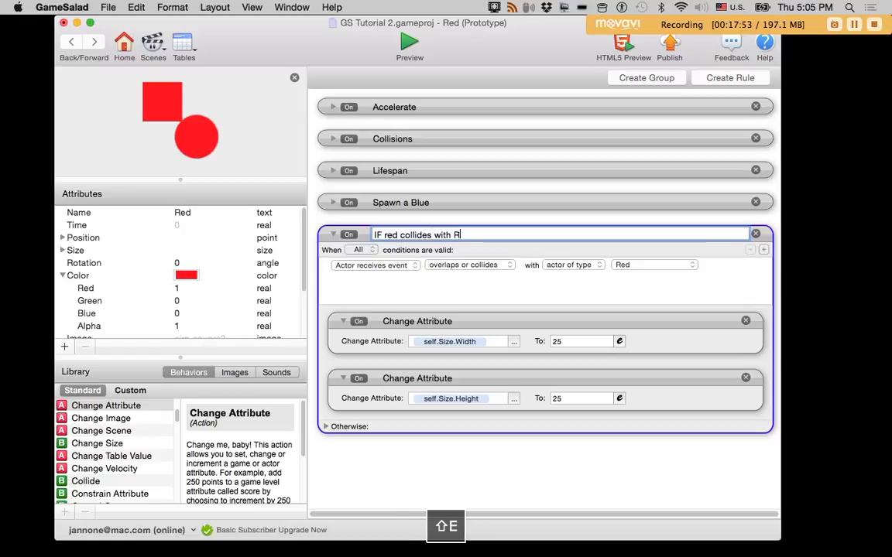
pyautogui.press('BackSpace')
pyautogui.press('BackSpace')
pyautogui.press('BackSpace')
pyautogui.write('red, THEN')
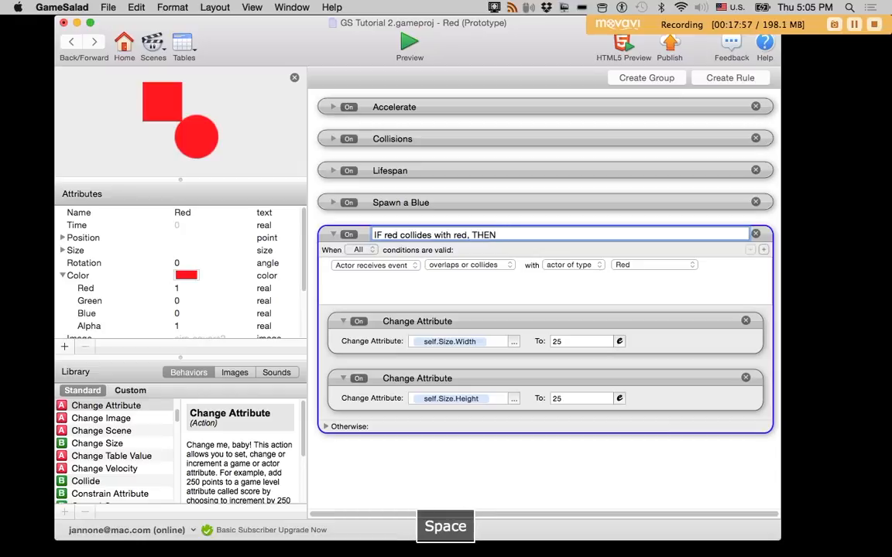
pyautogui.write(' shrink t')
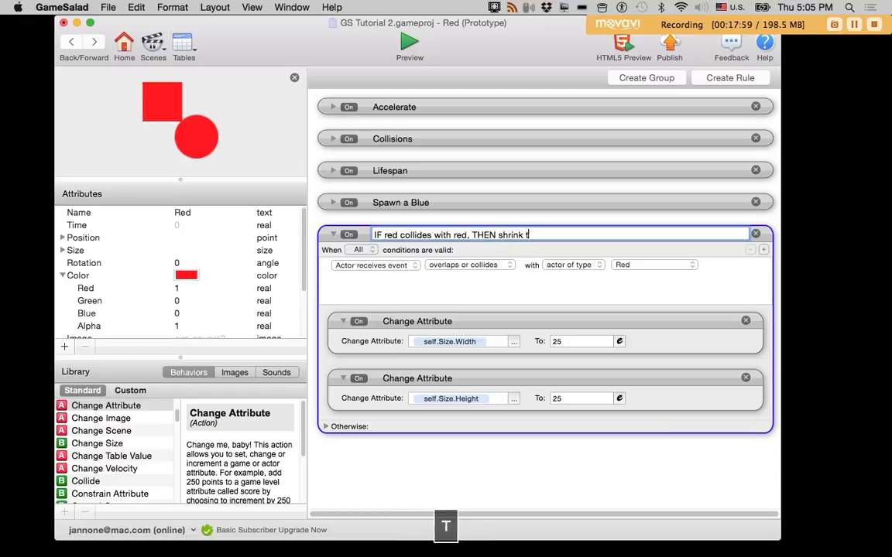
pyautogui.write('o 25x25')
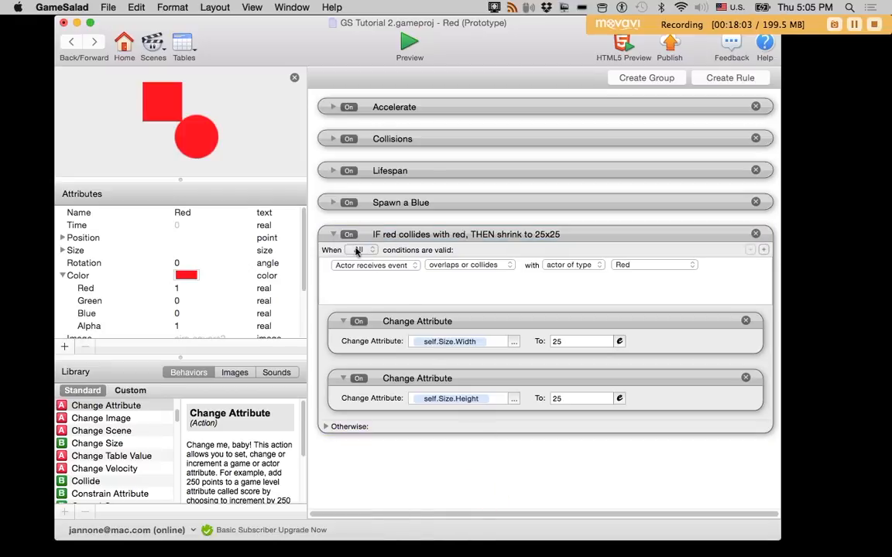
pyautogui.click(332, 233)
# Step: Preview the game to check how colliding Red actors behave, and return to the Initial Scene
pyautogui.click(406, 65)
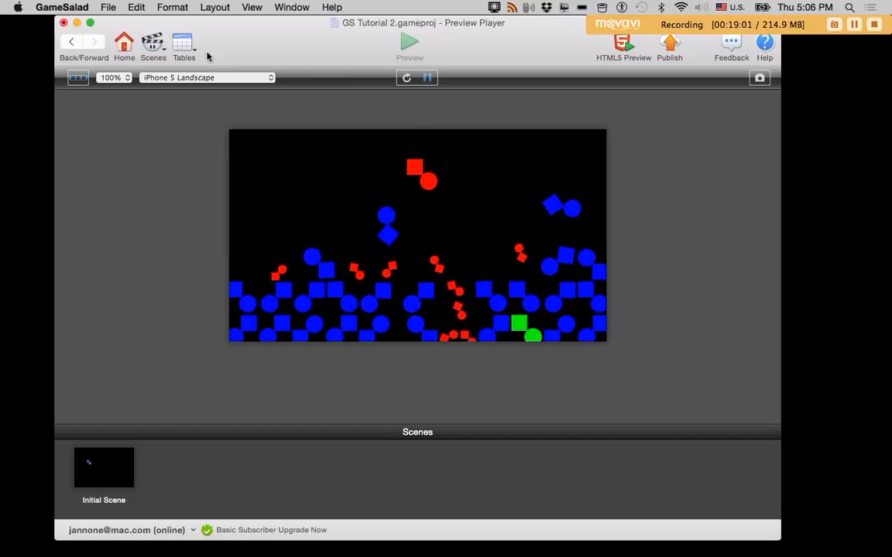
pyautogui.click(71, 41)
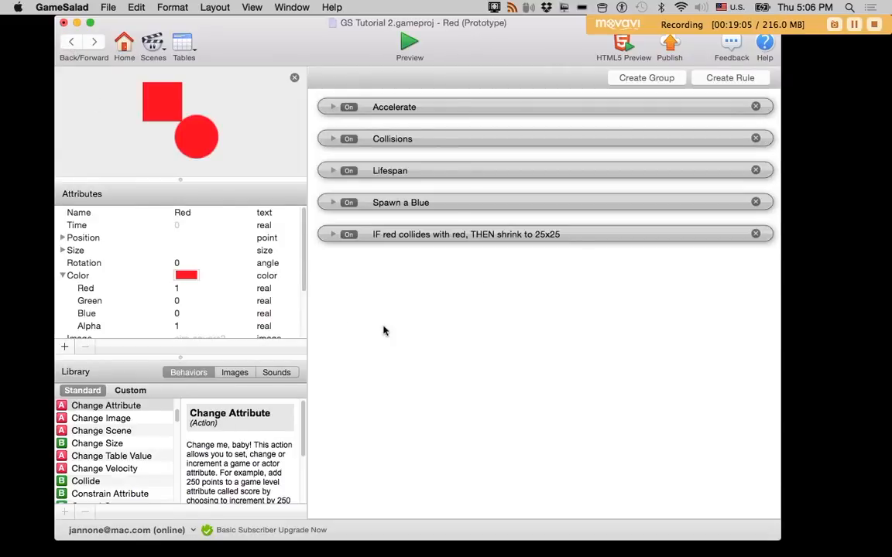
pyautogui.click(72, 43)
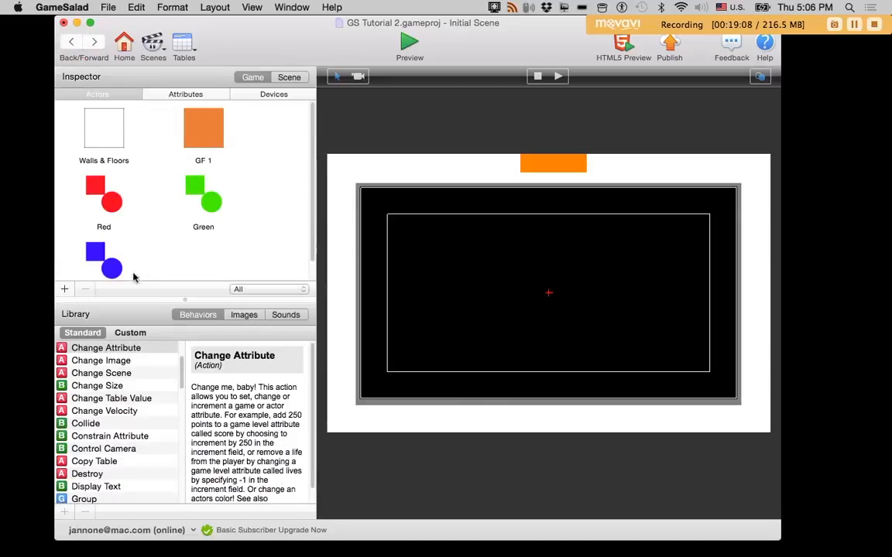
# Step: Open the Blue actor and create a rule for when it overlaps or collides with an actor of type Blue
pyautogui.doubleClick(106, 258)
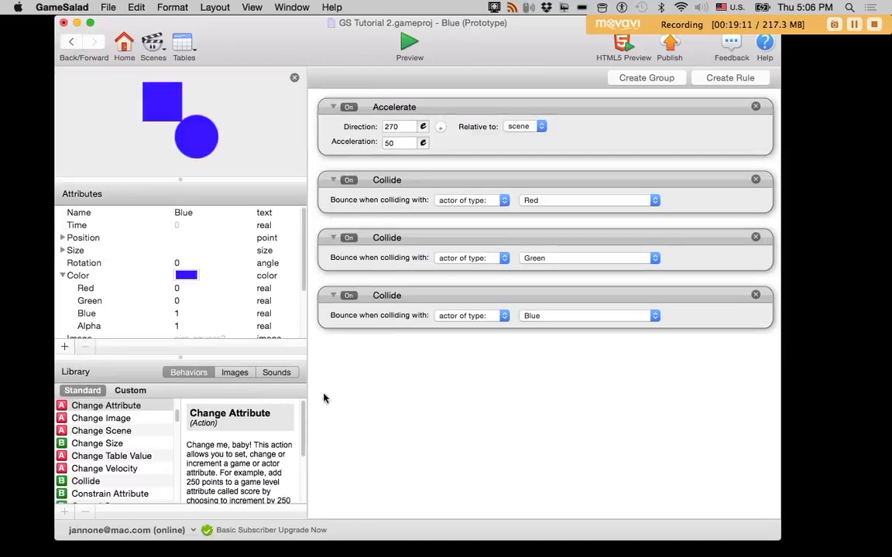
pyautogui.click(708, 79)
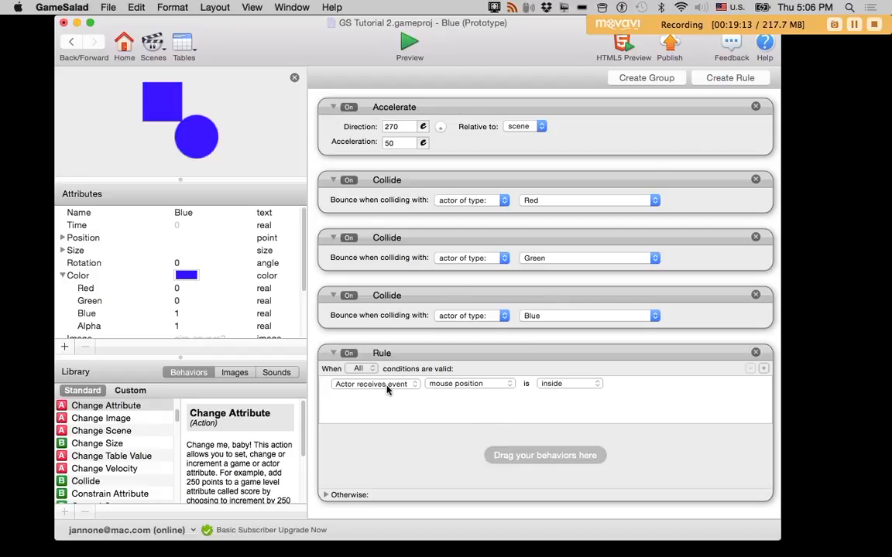
pyautogui.click(436, 384)
pyautogui.click(453, 414)
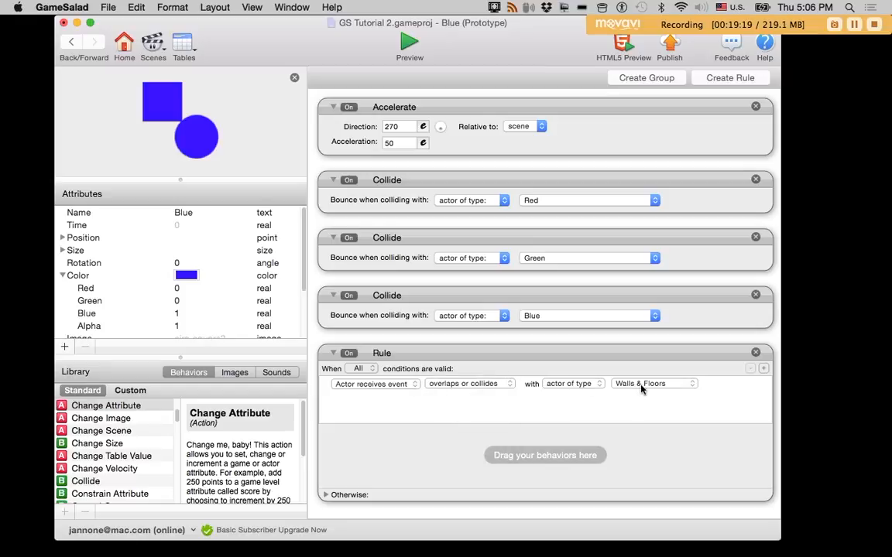
pyautogui.click(641, 384)
pyautogui.click(627, 425)
# Step: Add a Change Attribute behavior to Blue's rule and choose self.Size.Width as its attribute
pyautogui.moveTo(68, 405); pyautogui.dragTo(430, 444)
pyautogui.click(513, 460)
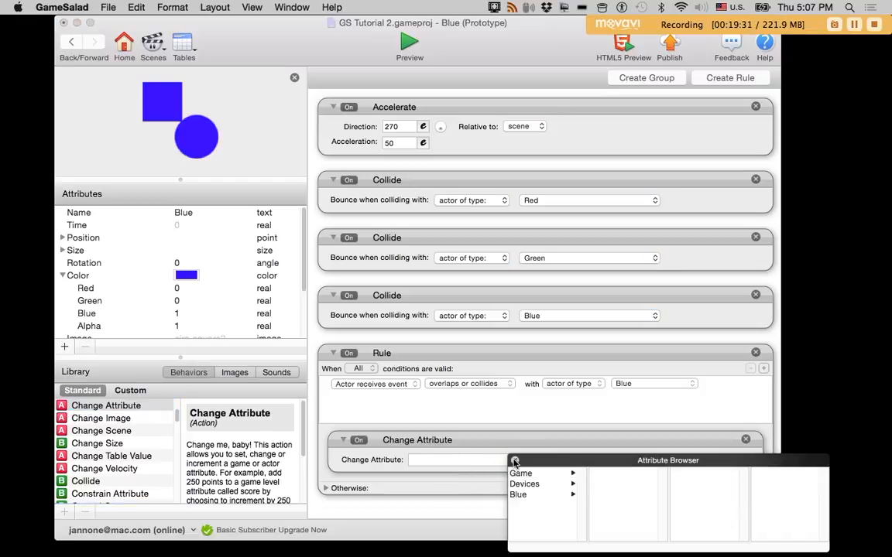
pyautogui.click(535, 495)
pyautogui.click(612, 505)
pyautogui.click(693, 474)
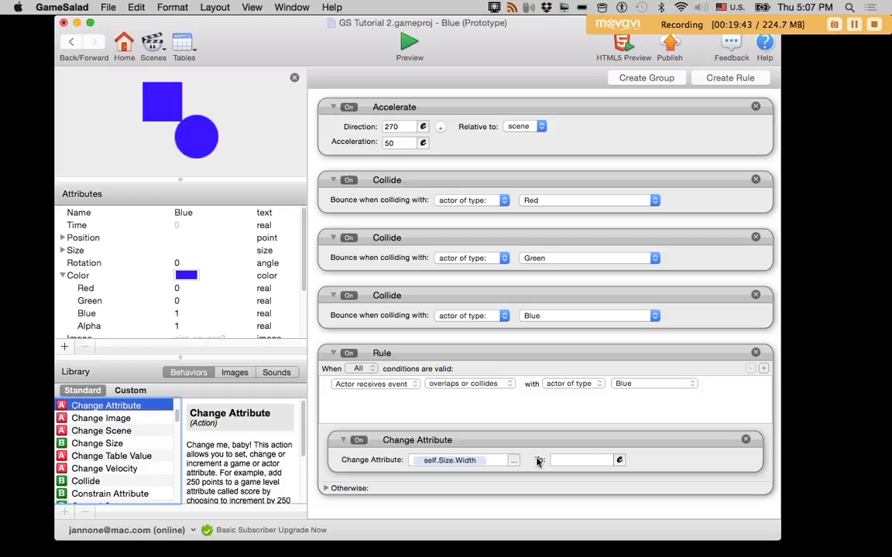
# Step: Set the new value of Blue's Change Attribute behavior to the expression self.Size.Width+10
pyautogui.click(618, 460)
pyautogui.moveTo(628, 439); pyautogui.dragTo(502, 330)
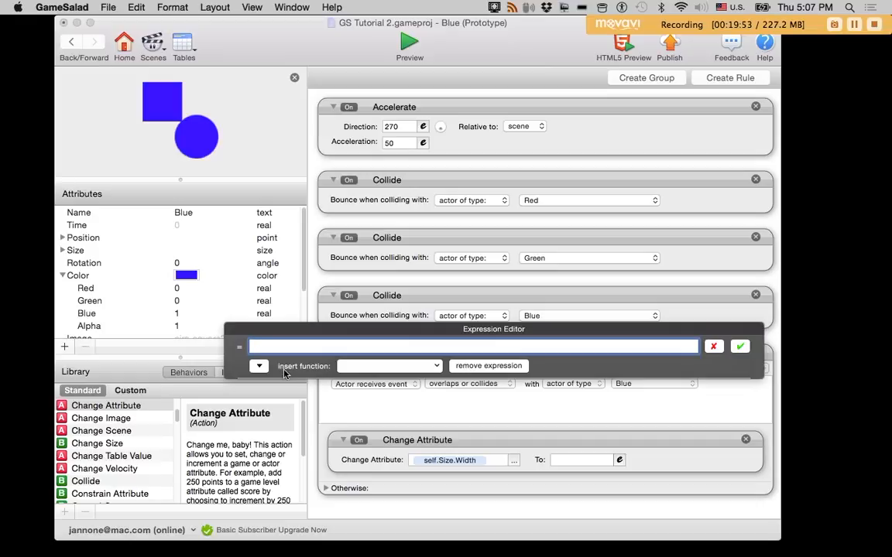
pyautogui.click(258, 367)
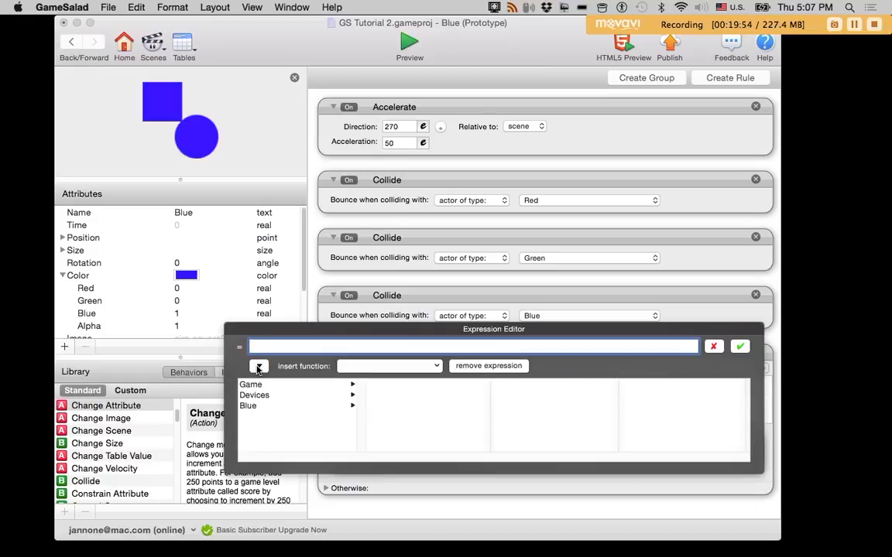
pyautogui.click(264, 408)
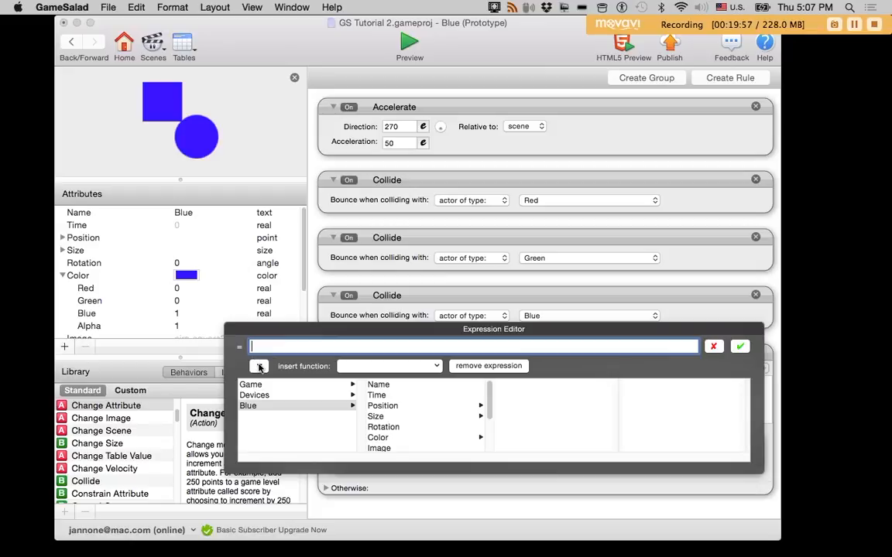
pyautogui.click(377, 417)
pyautogui.click(505, 385)
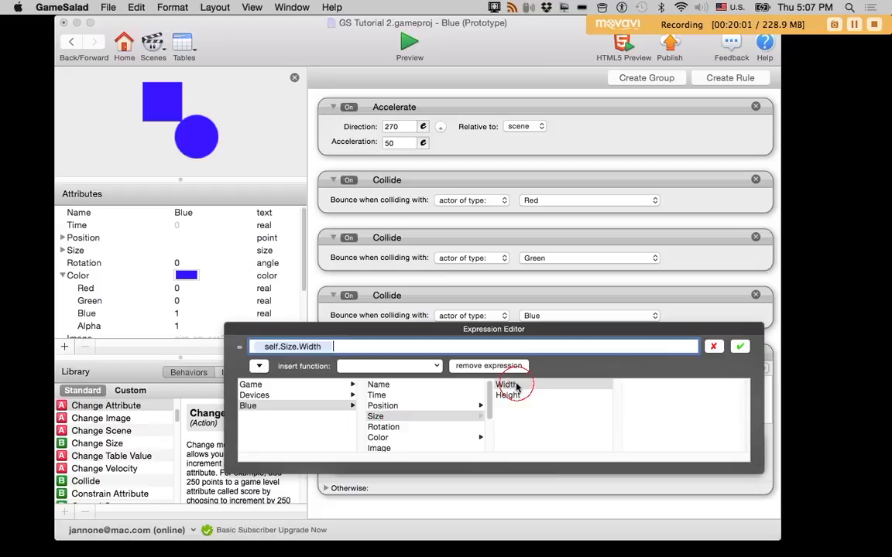
pyautogui.moveTo(507, 337); pyautogui.dragTo(474, 258)
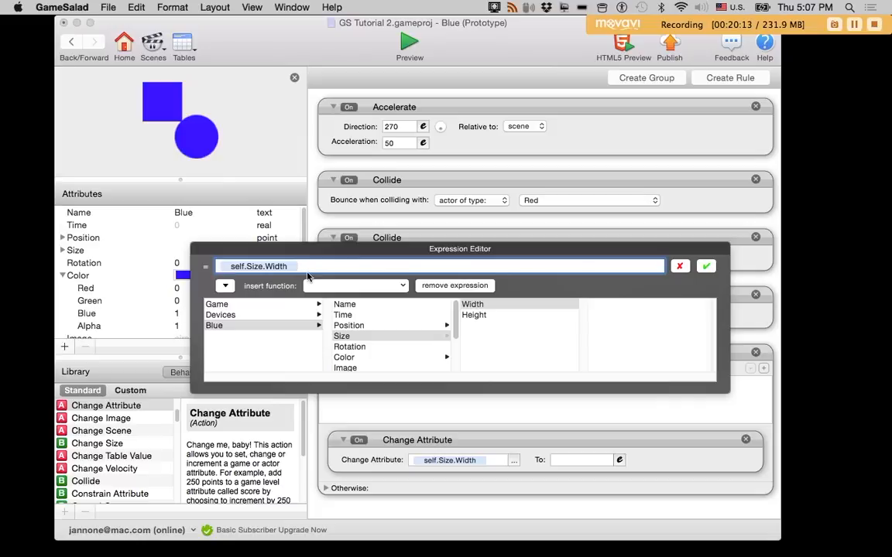
pyautogui.write('+10')
pyautogui.click(706, 267)
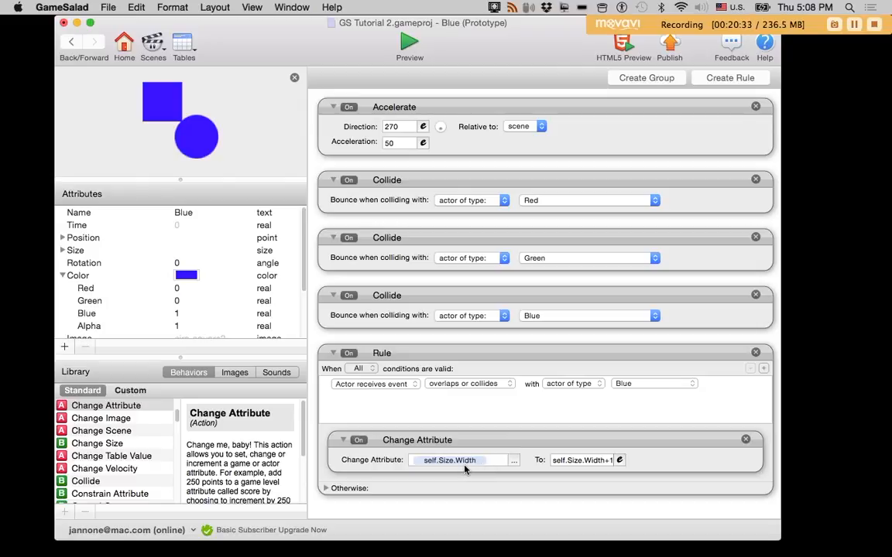
# Step: Check the full width expression and preview the game to see how colliding Blue actors behave, returning to the Blue actor
pyautogui.click(588, 462)
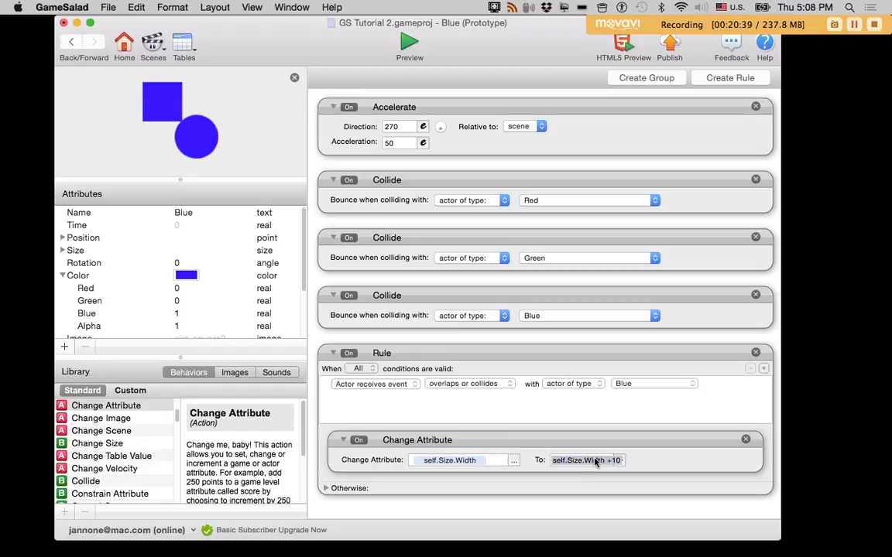
pyautogui.click(534, 414)
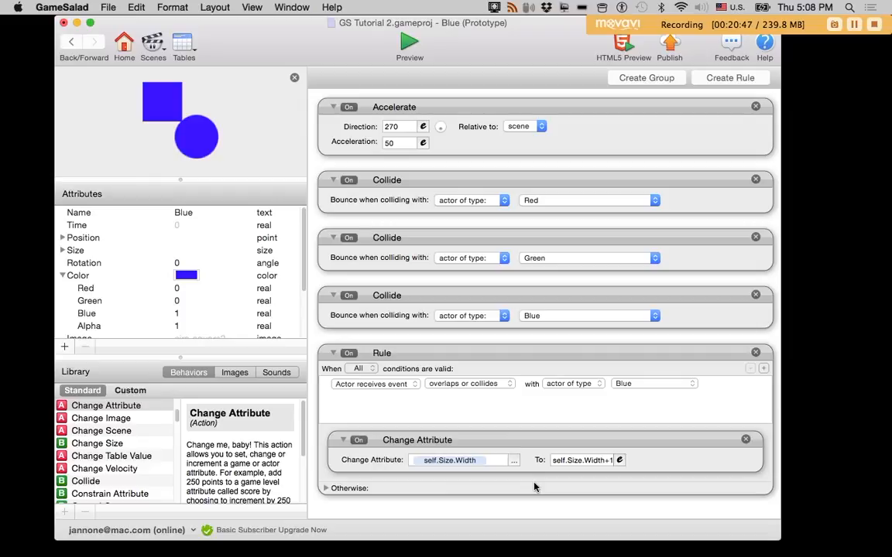
pyautogui.click(409, 41)
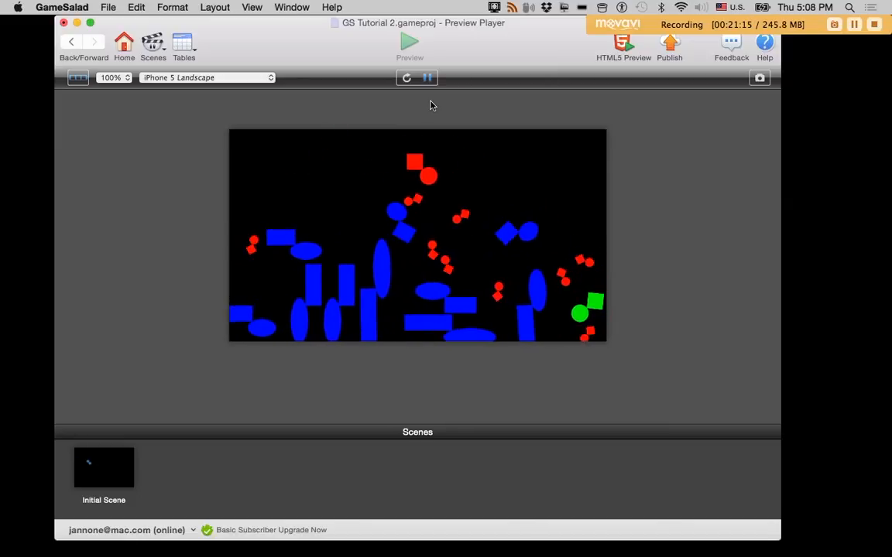
pyautogui.click(70, 38)
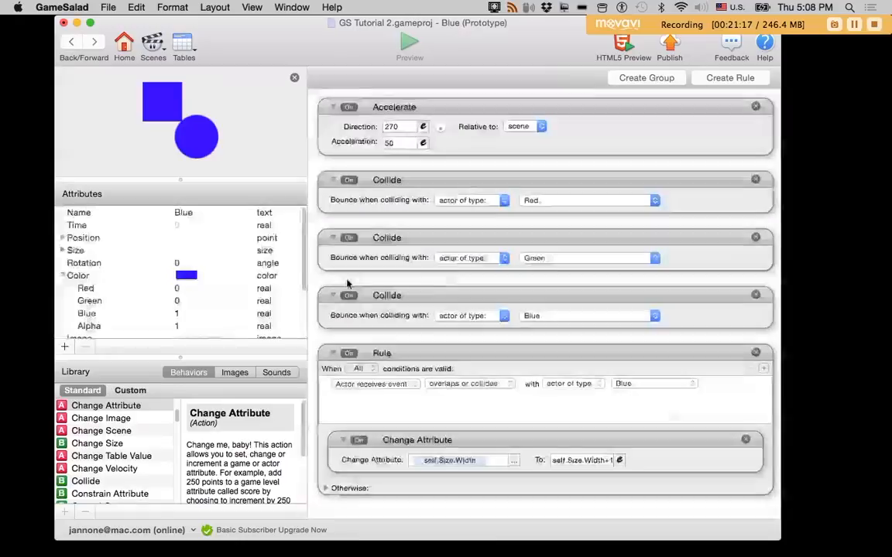
# Step: Duplicate the width Change Attribute behavior inside Blue's rule and set the copy's attribute to self.Size.Height
pyautogui.click(531, 443)
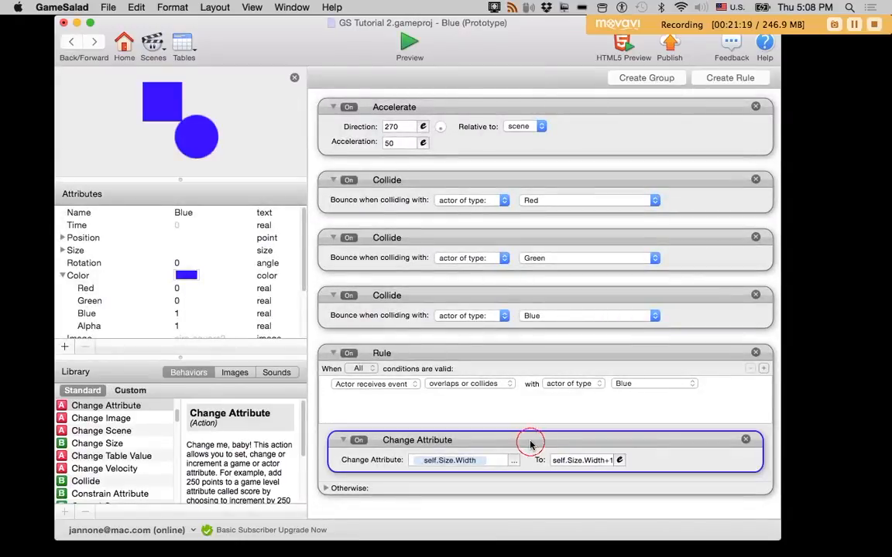
pyautogui.press('super+c')
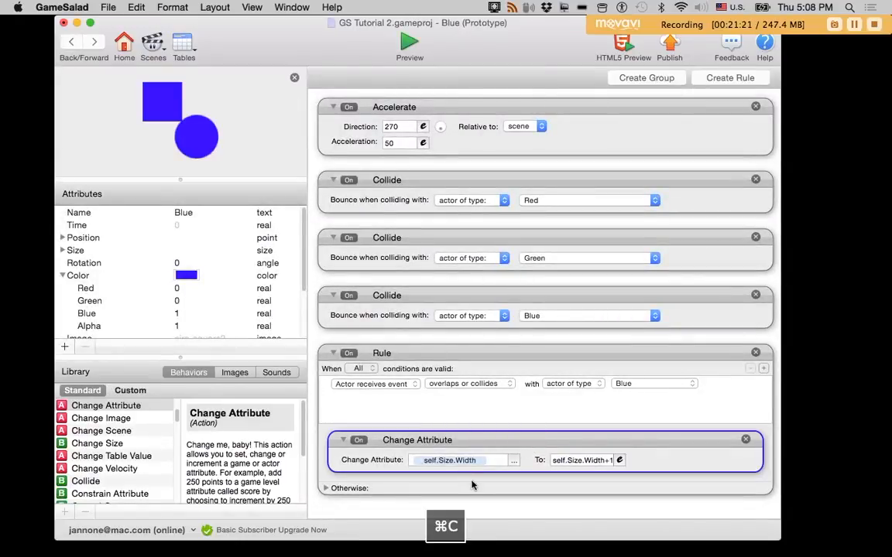
pyautogui.press('super+v')
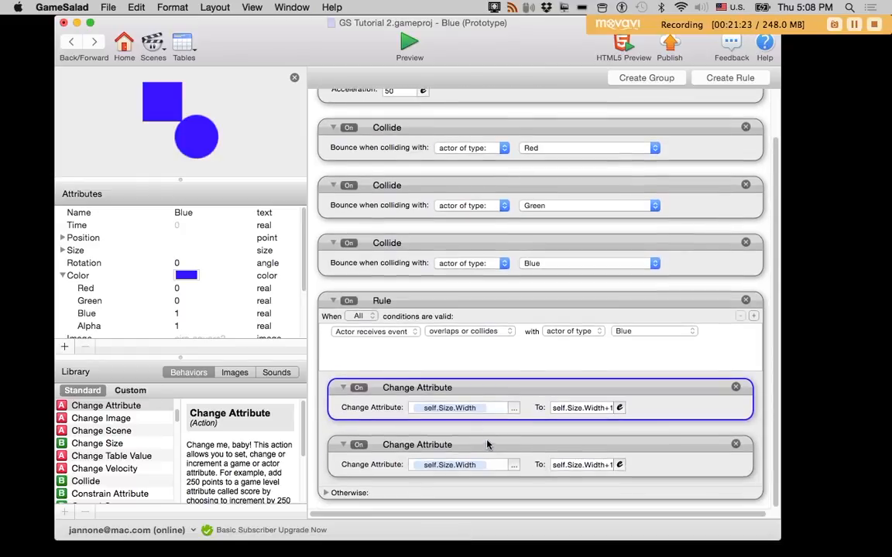
pyautogui.click(515, 466)
pyautogui.moveTo(550, 520); pyautogui.dragTo(476, 315)
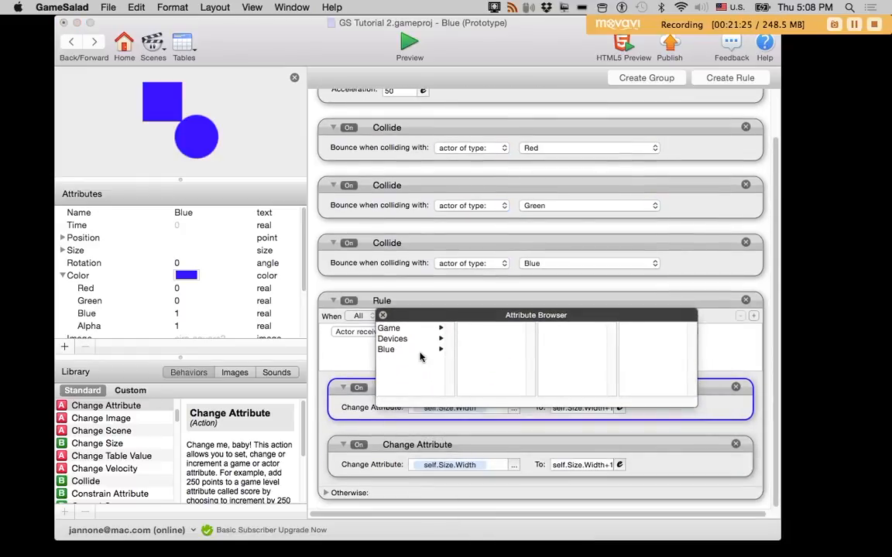
pyautogui.click(419, 350)
pyautogui.click(468, 360)
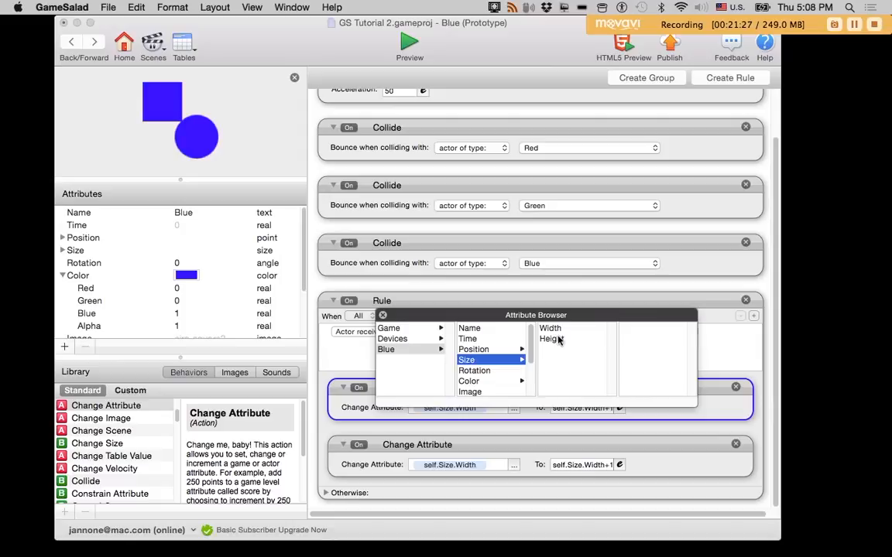
pyautogui.click(558, 340)
# Step: Replace the copied behavior's value expression with self.Size.Height+10
pyautogui.click(586, 465)
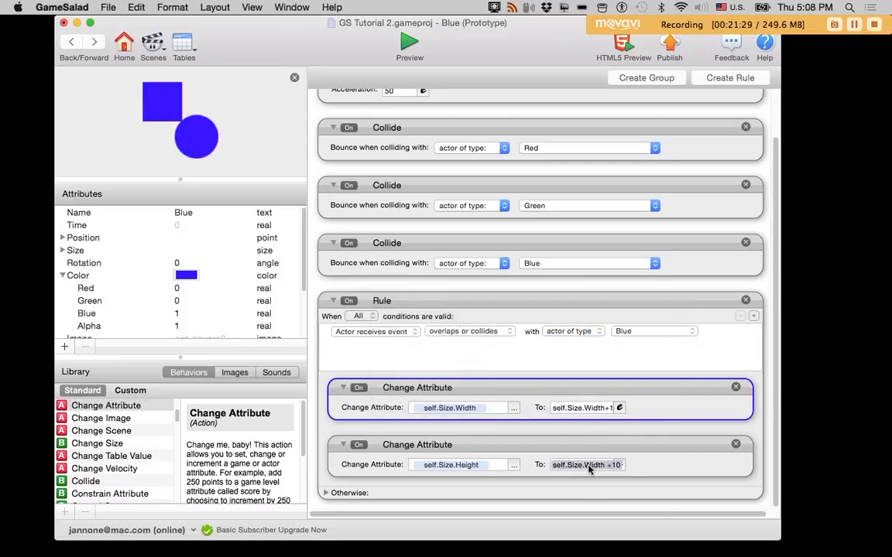
pyautogui.click(589, 467)
pyautogui.moveTo(462, 450); pyautogui.dragTo(392, 279)
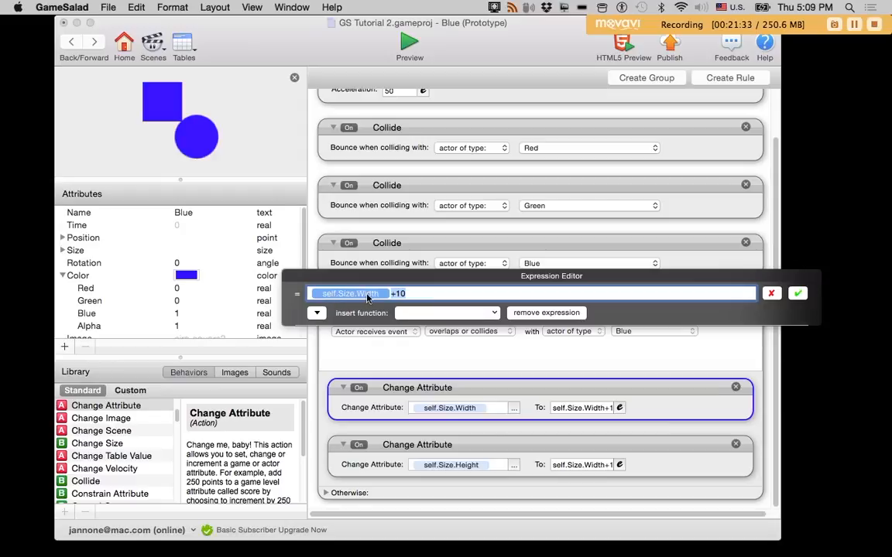
pyautogui.click(428, 294)
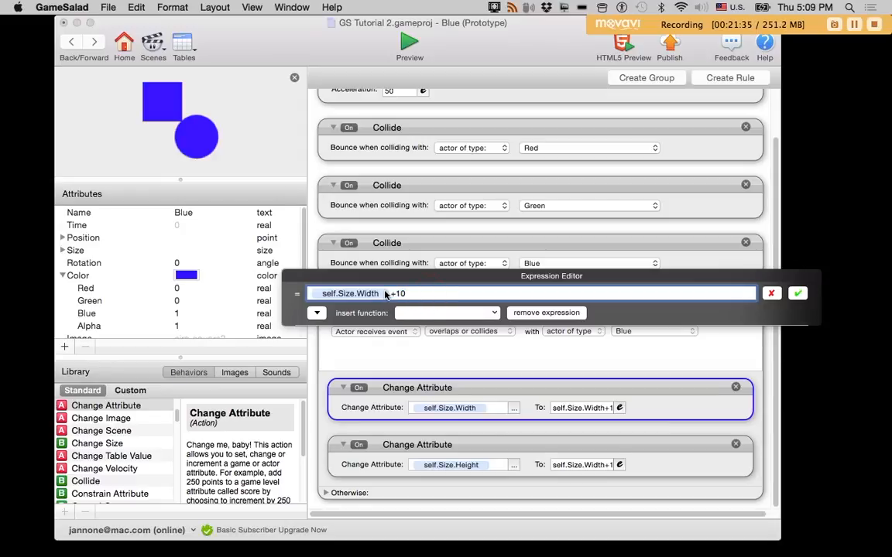
pyautogui.moveTo(409, 294); pyautogui.dragTo(257, 291)
pyautogui.press('BackSpace')
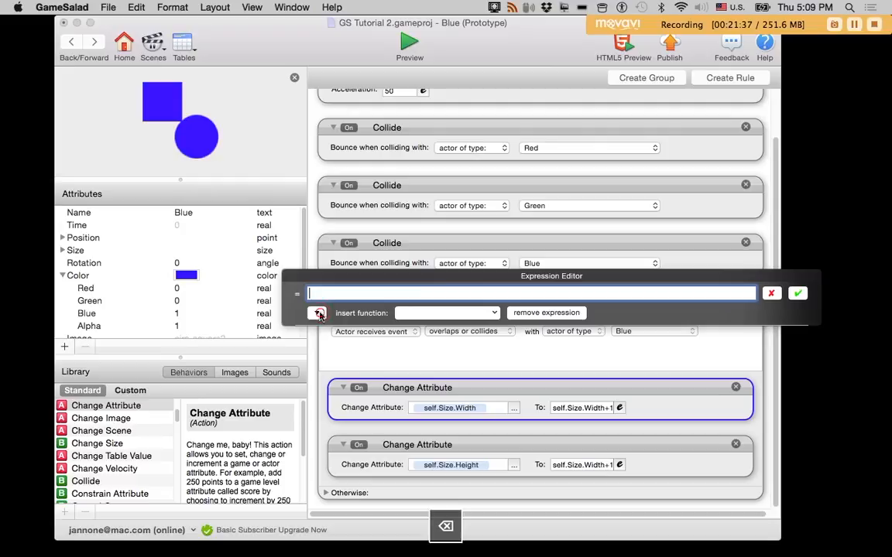
pyautogui.click(317, 313)
pyautogui.click(331, 353)
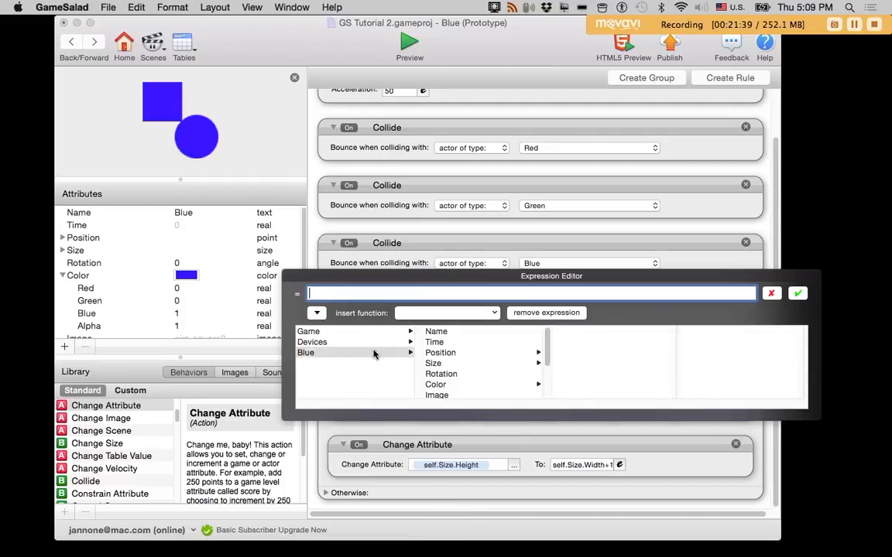
pyautogui.click(453, 364)
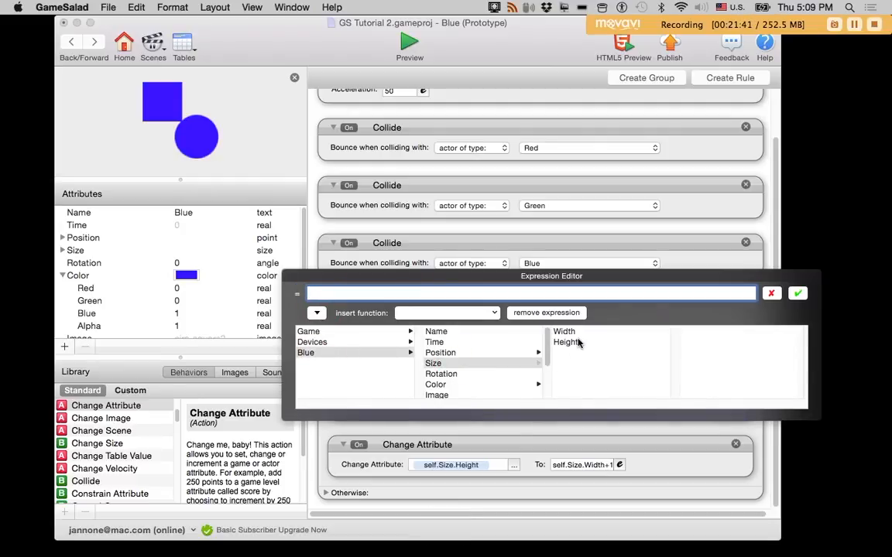
pyautogui.click(566, 342)
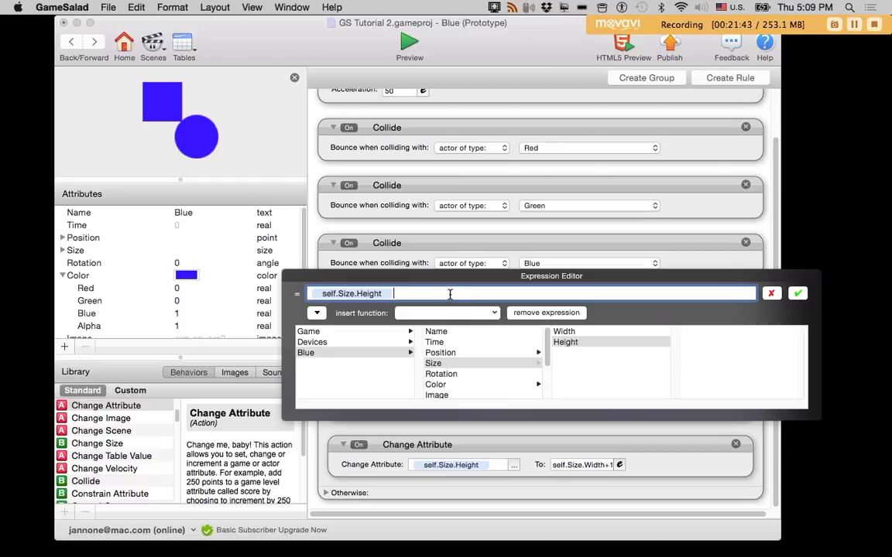
pyautogui.write('+')
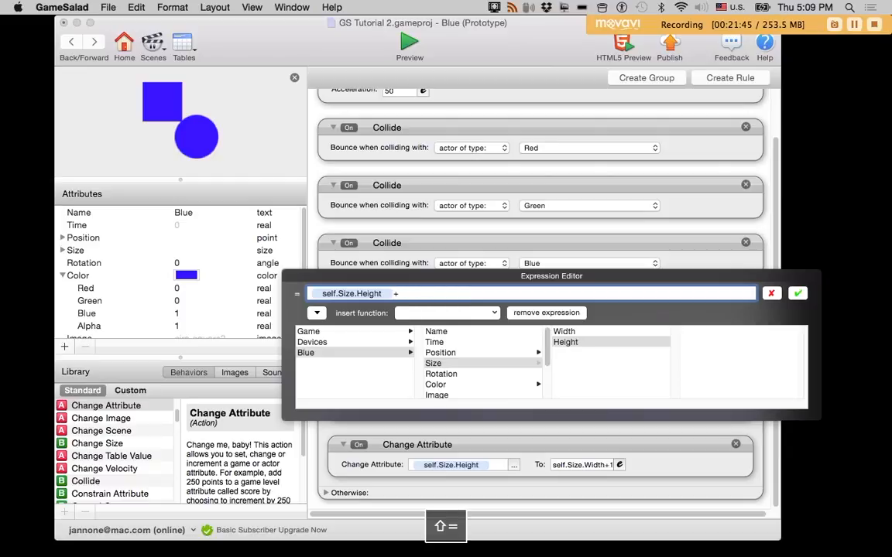
pyautogui.write('10')
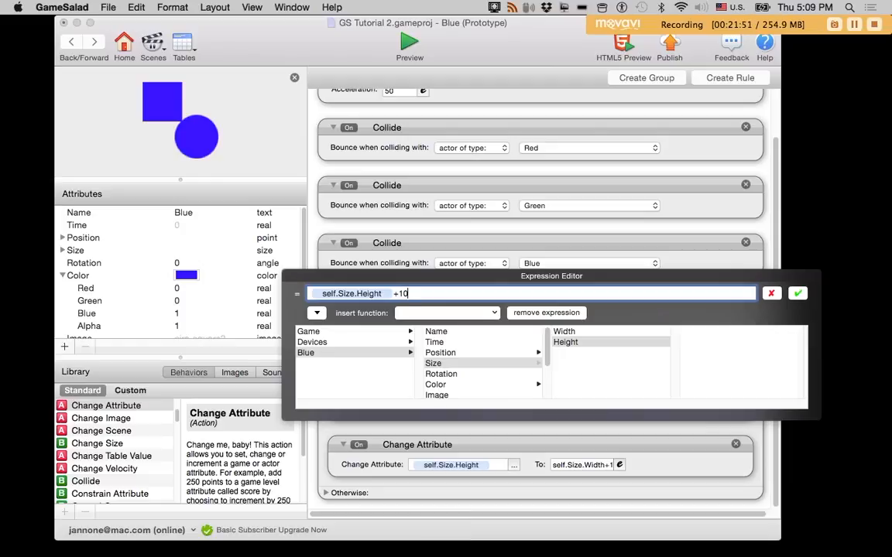
pyautogui.click(801, 295)
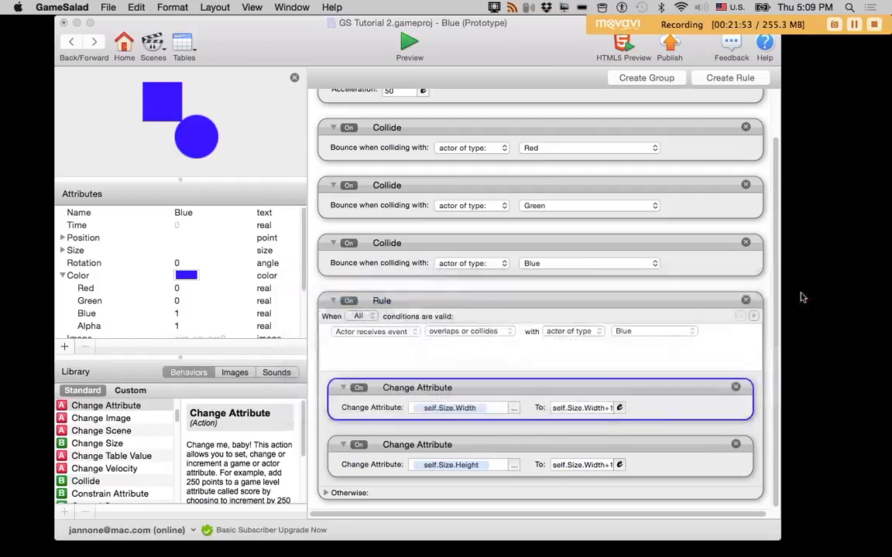
# Step: Preview the game to check how Blue actors grow in both dimensions on collision, and return to the Blue actor
pyautogui.click(409, 42)
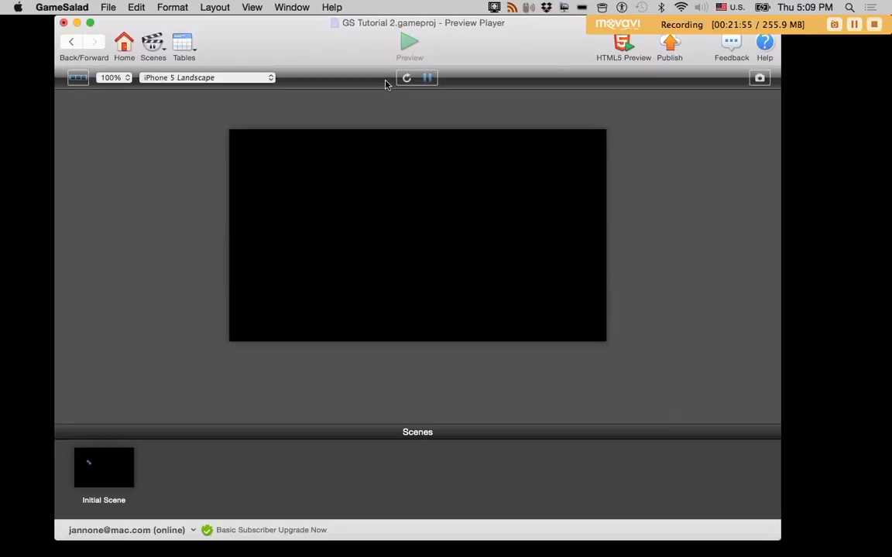
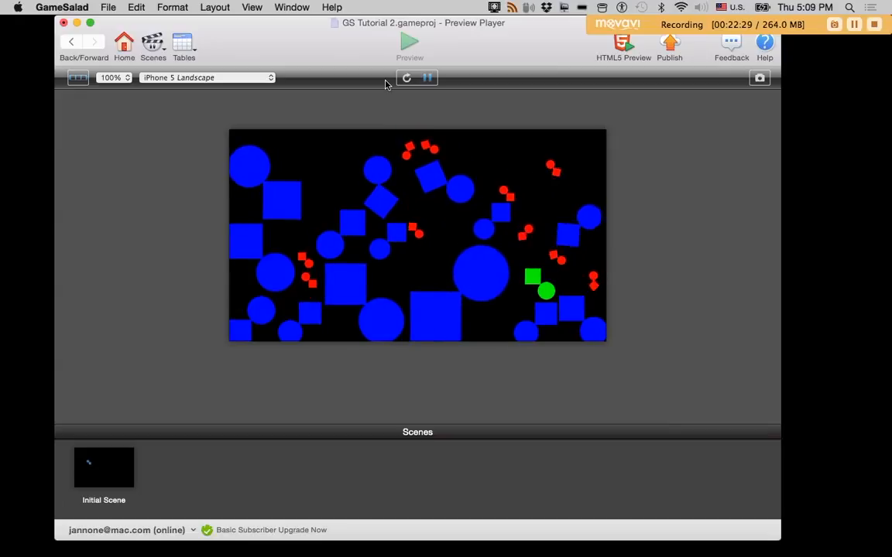
pyautogui.click(73, 42)
pyautogui.scroll(-3, 404, 328)
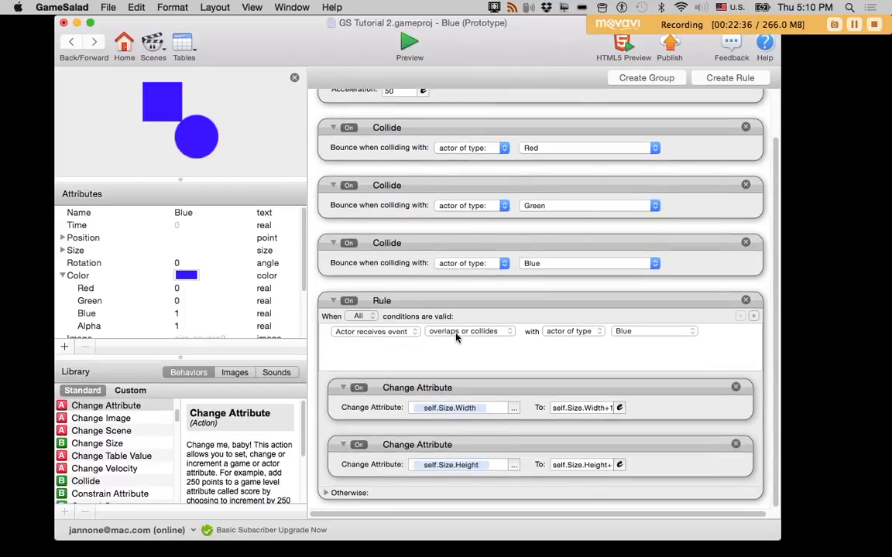
# Step: Collapse Blue's rule and its three Collide behaviors
pyautogui.click(333, 300)
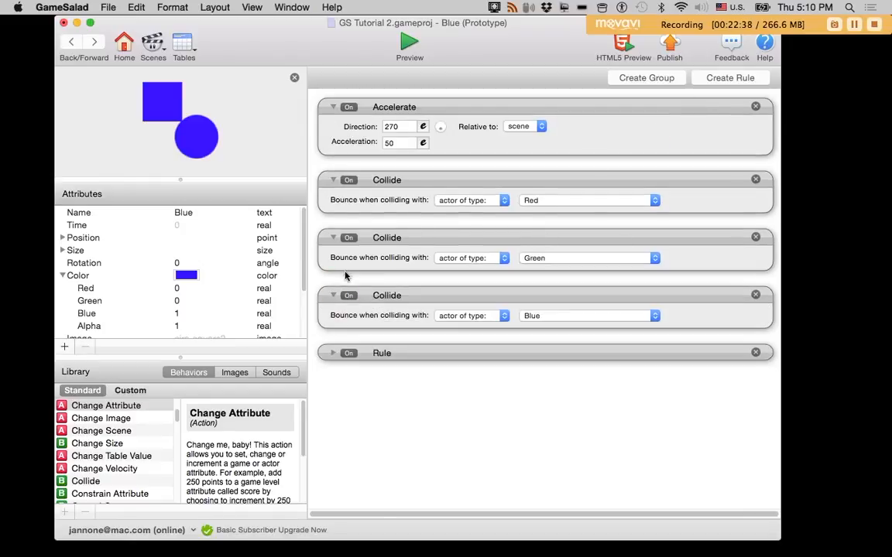
pyautogui.click(333, 295)
pyautogui.click(333, 238)
pyautogui.click(333, 180)
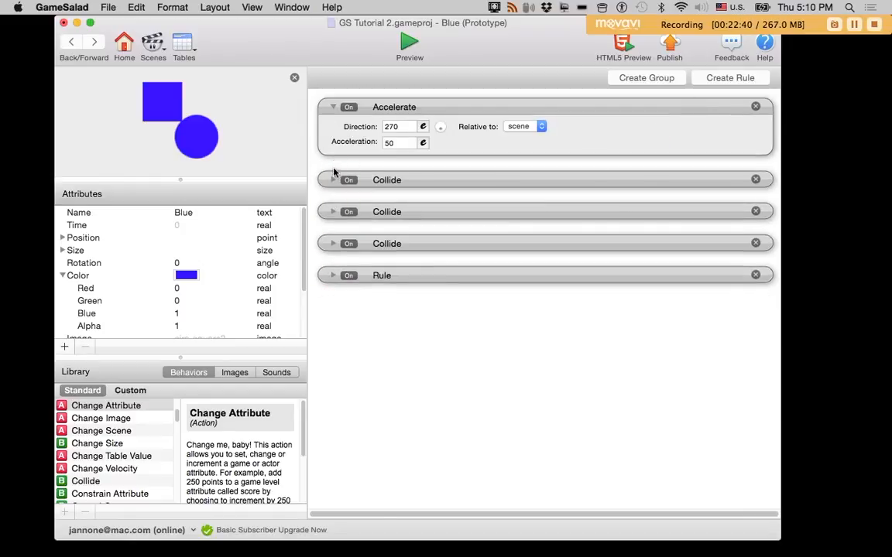
# Step: Group Blue's three Collide behaviors, name the group "Collides" and collapse it
pyautogui.click(424, 179)
pyautogui.keyDown('shift'); pyautogui.click(422, 244); pyautogui.keyUp('shift')
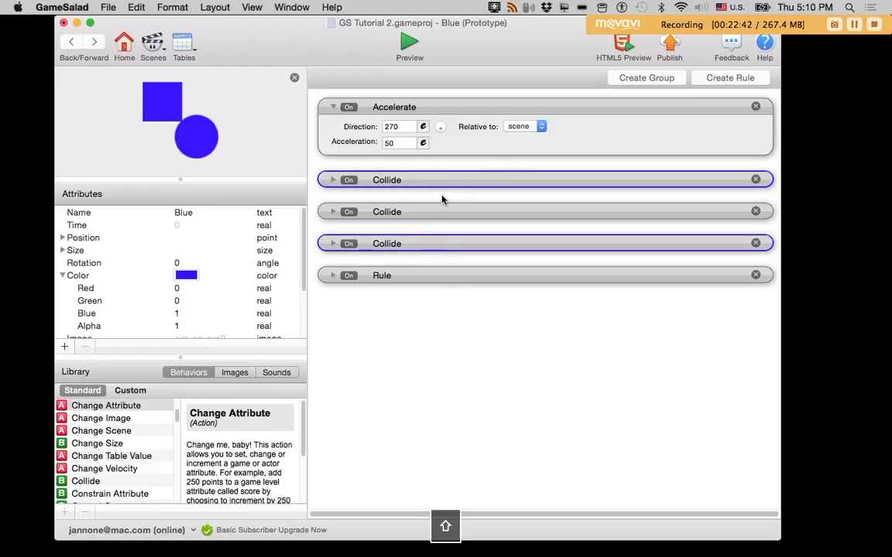
pyautogui.click(640, 78)
pyautogui.doubleClick(394, 179)
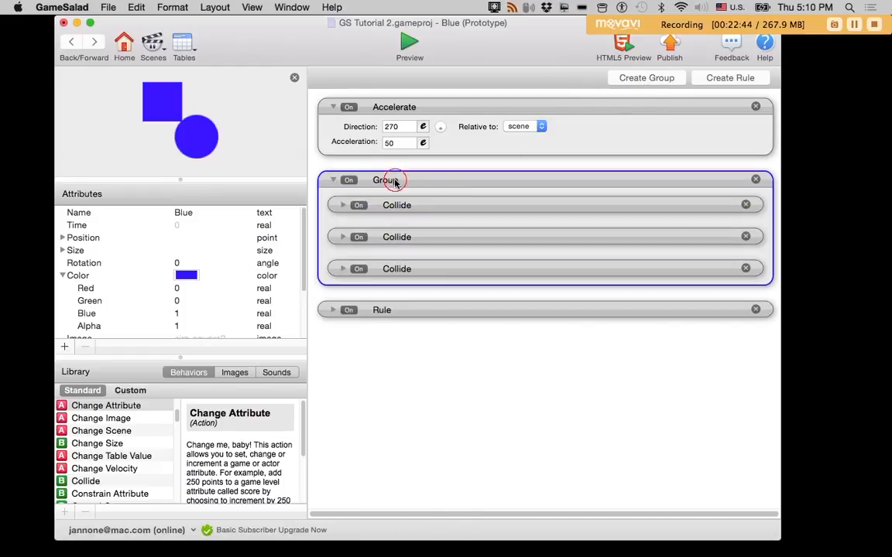
pyautogui.write('Collides')
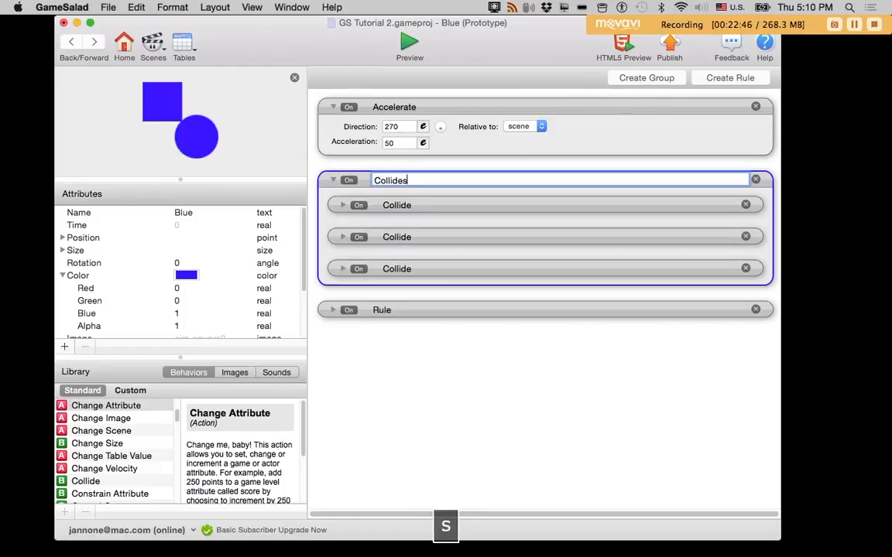
pyautogui.click(332, 180)
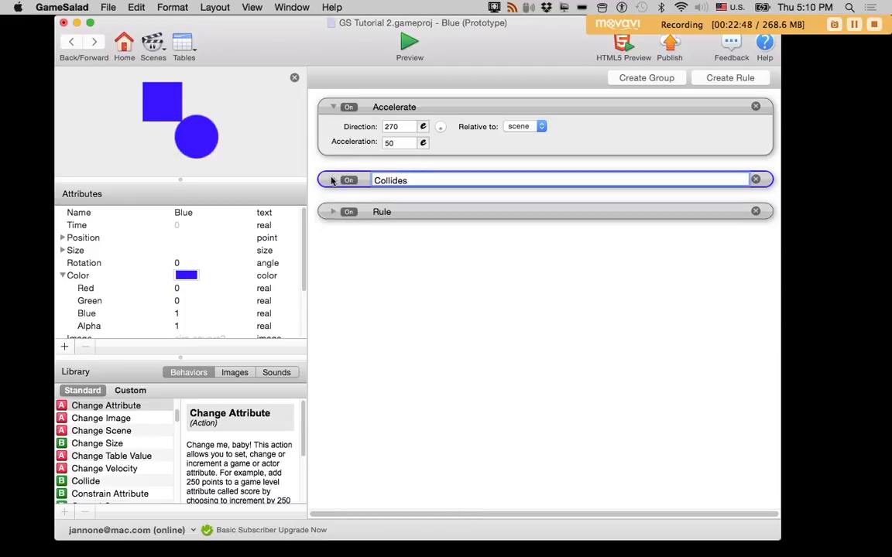
# Step: Rename Blue's existing rule to "IF collide with Blue, THEN grow 10 px in size" and collapse it
pyautogui.click(333, 212)
pyautogui.doubleClick(386, 212)
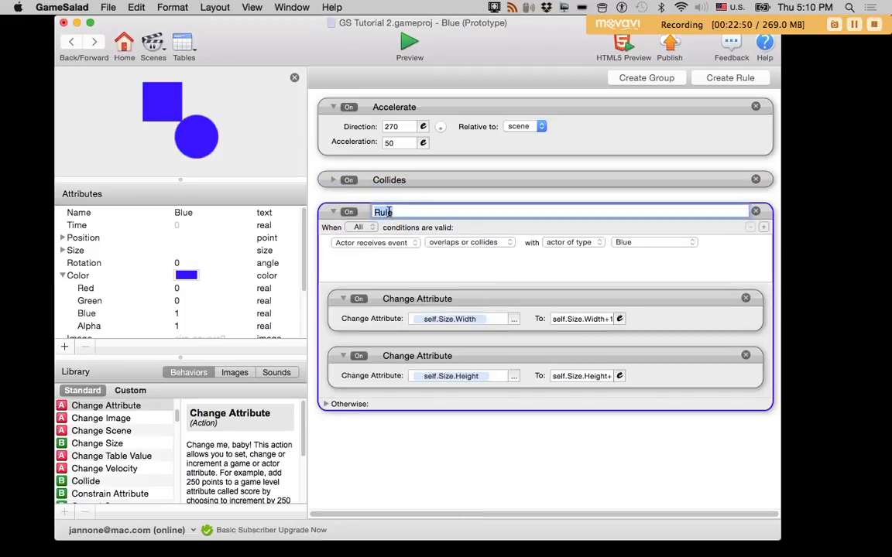
pyautogui.write('IF ')
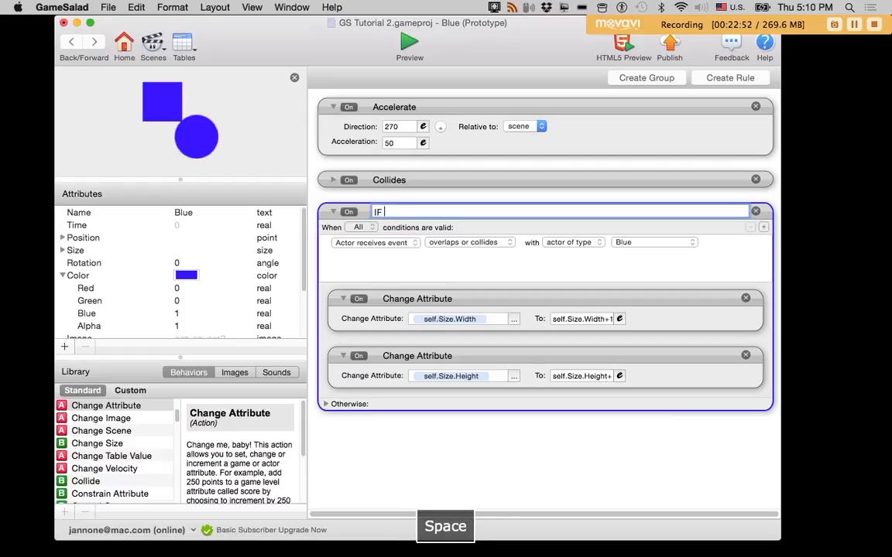
pyautogui.write('collide with B')
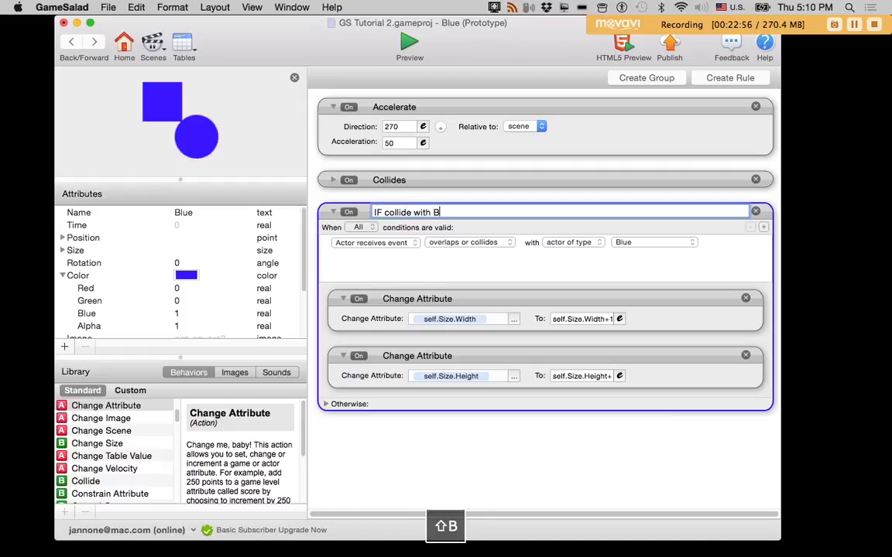
pyautogui.write('lue, THEN ')
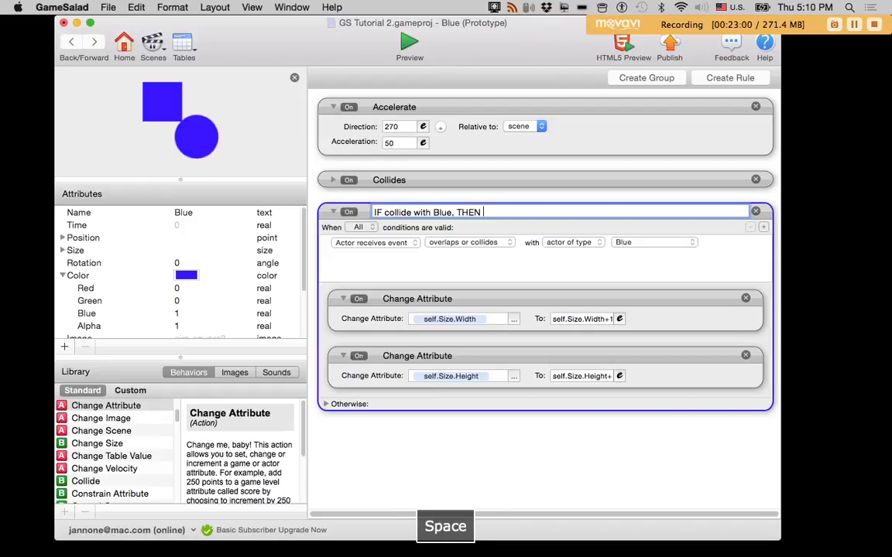
pyautogui.write('grows')
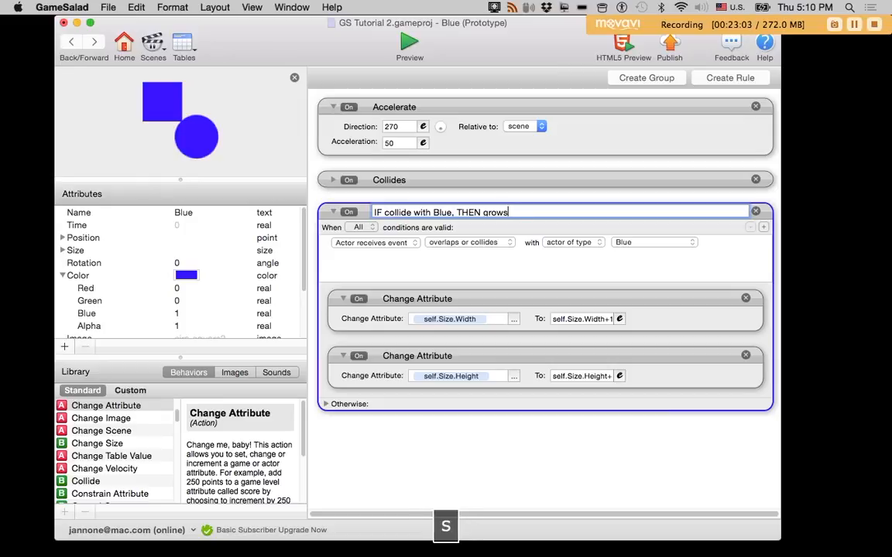
pyautogui.press('BackSpace')
pyautogui.write('10 ')
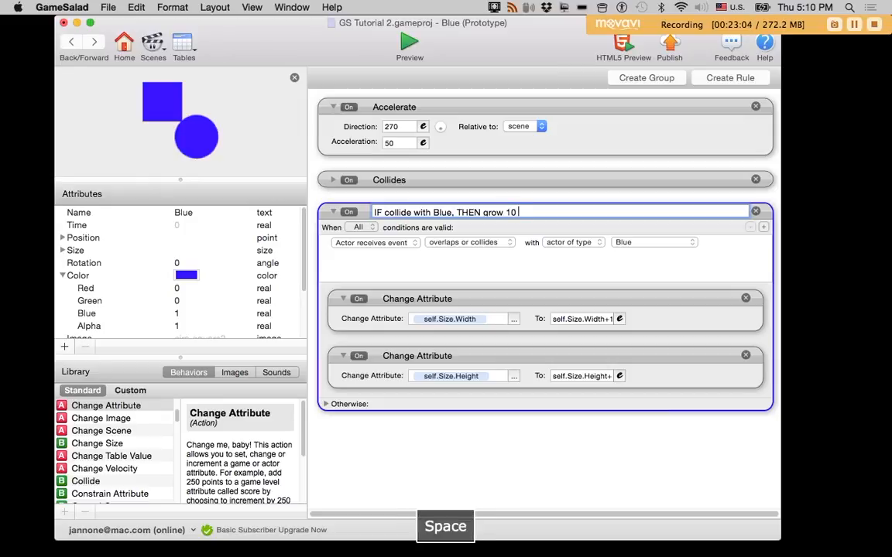
pyautogui.write('px in size')
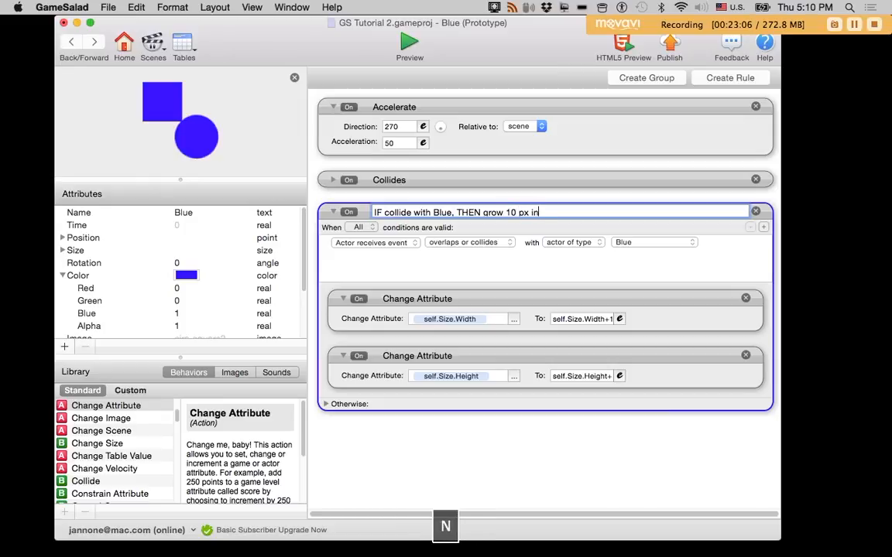
pyautogui.click(333, 212)
pyautogui.click(338, 250)
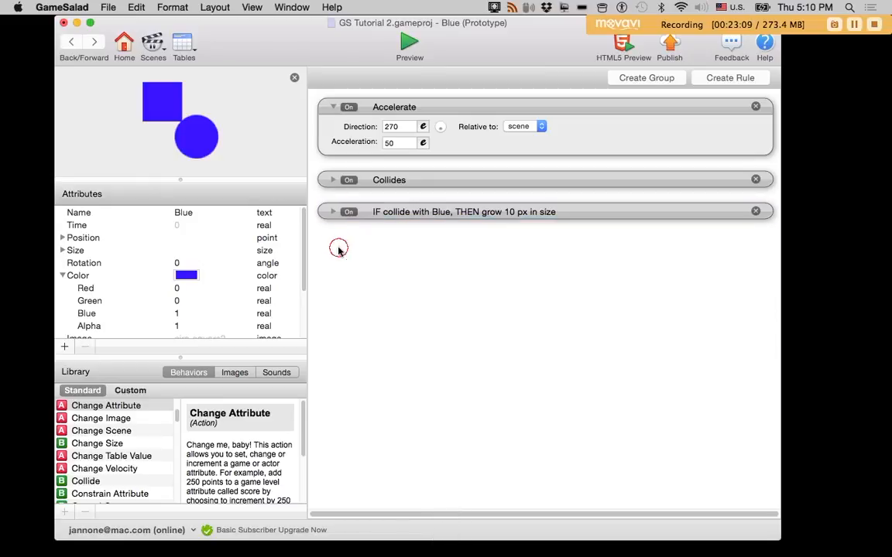
# Step: Create a second rule for Blue with an Attribute condition based on self.Size.Width
pyautogui.click(727, 78)
pyautogui.click(395, 276)
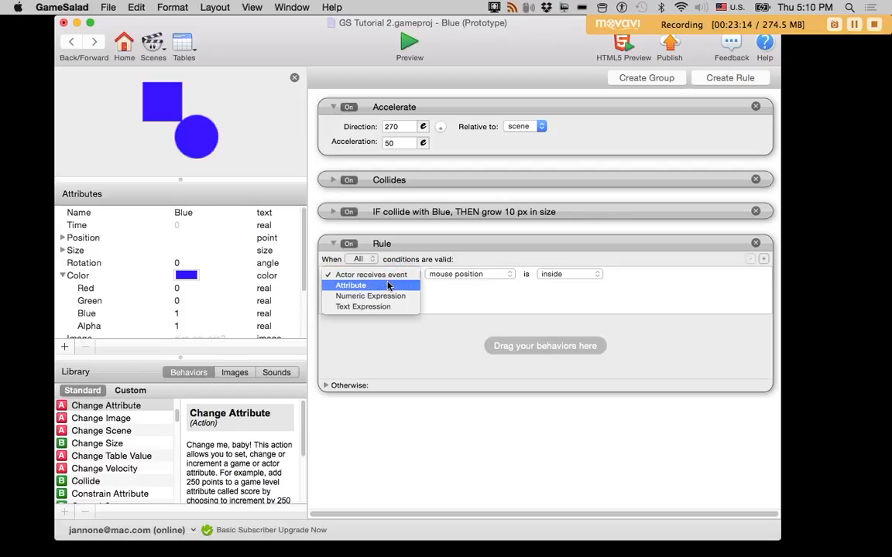
pyautogui.click(388, 285)
pyautogui.click(509, 274)
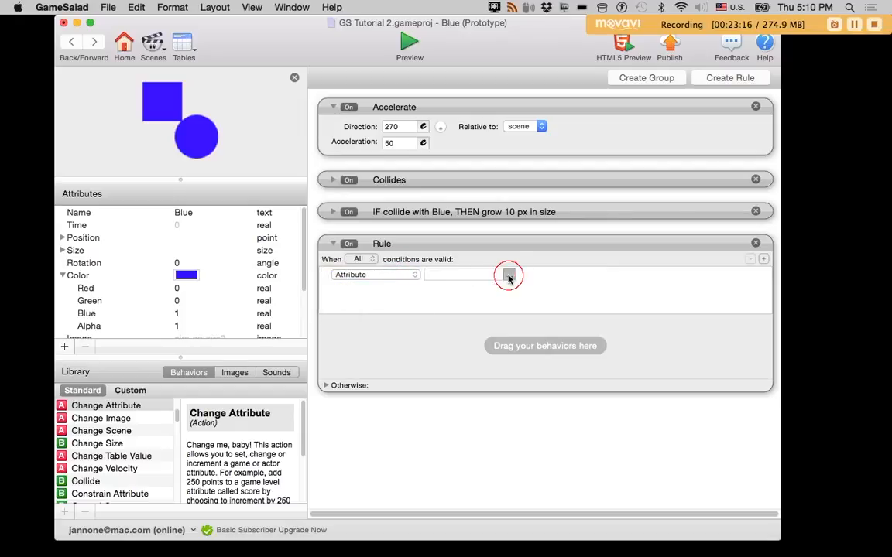
pyautogui.click(515, 308)
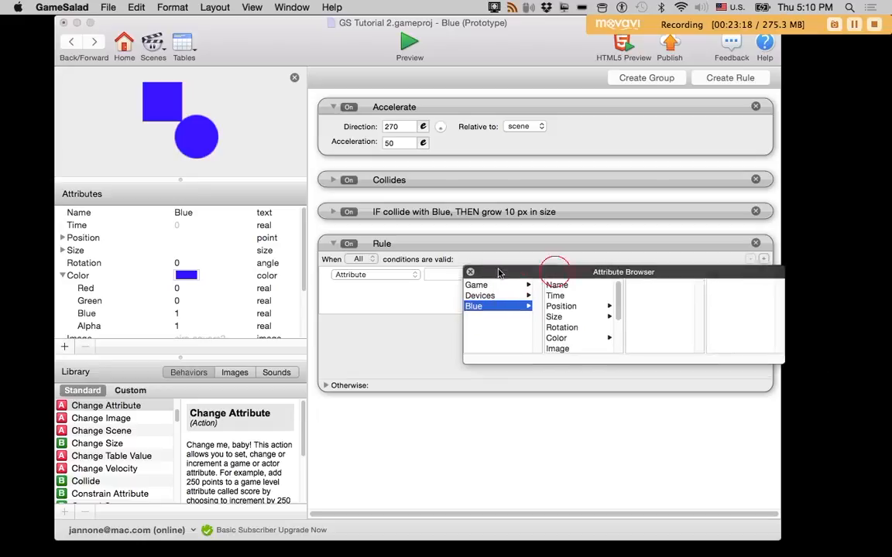
pyautogui.click(534, 316)
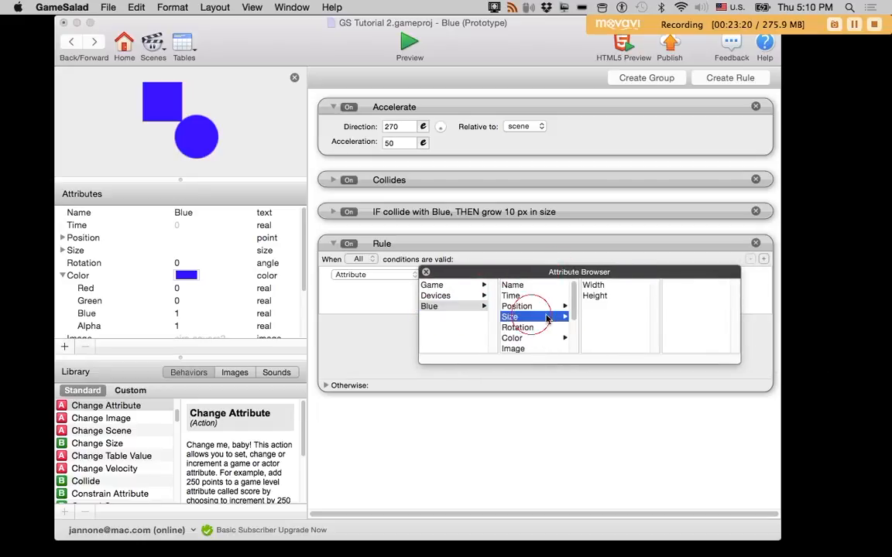
pyautogui.click(593, 286)
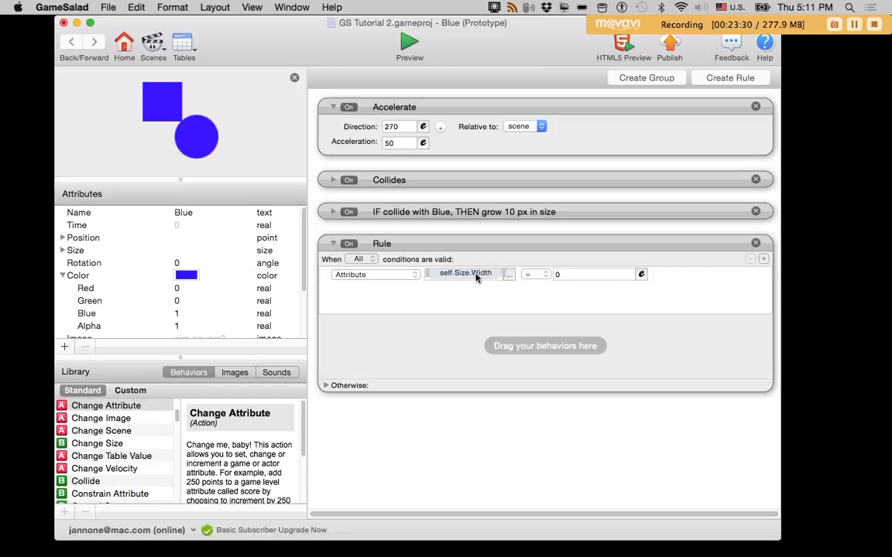
# Step: Make the new rule's width condition require a value greater than 200
pyautogui.moveTo(475, 278); pyautogui.dragTo(468, 274)
pyautogui.click(536, 275)
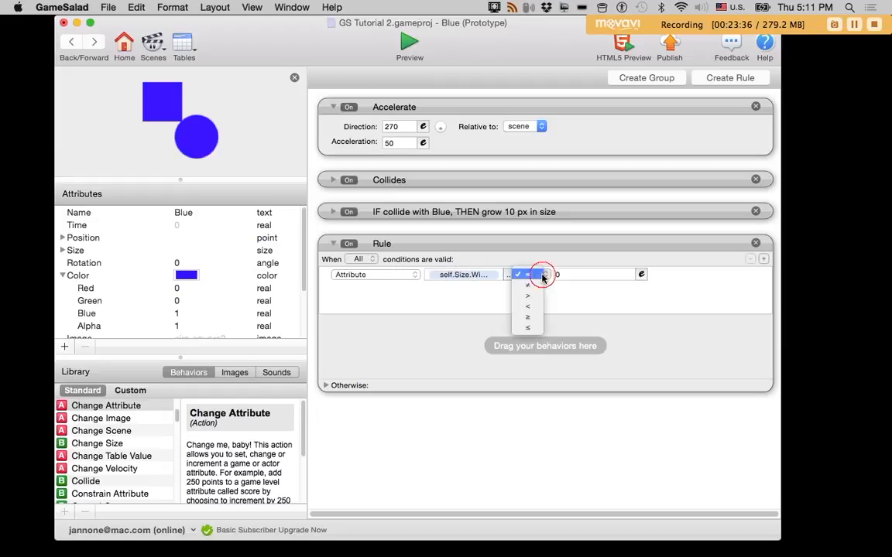
pyautogui.click(534, 297)
pyautogui.click(581, 275)
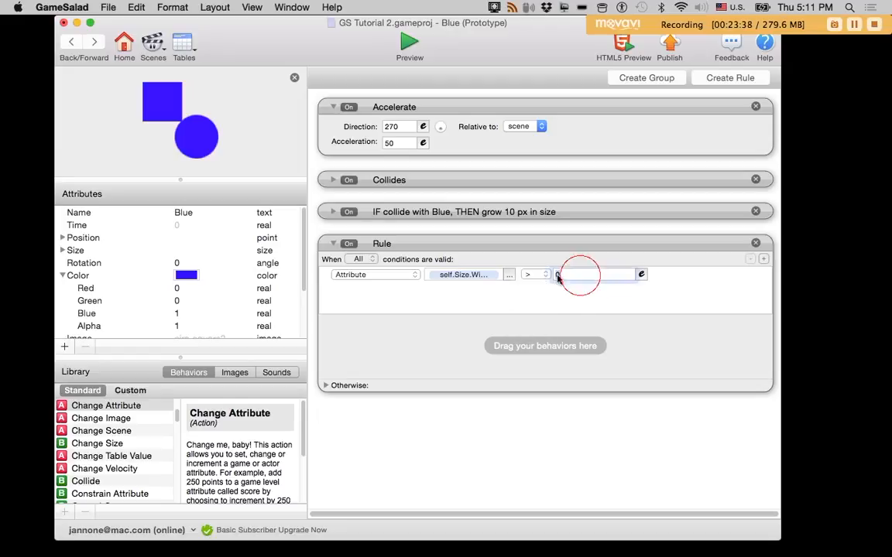
pyautogui.write('200')
pyautogui.click(568, 300)
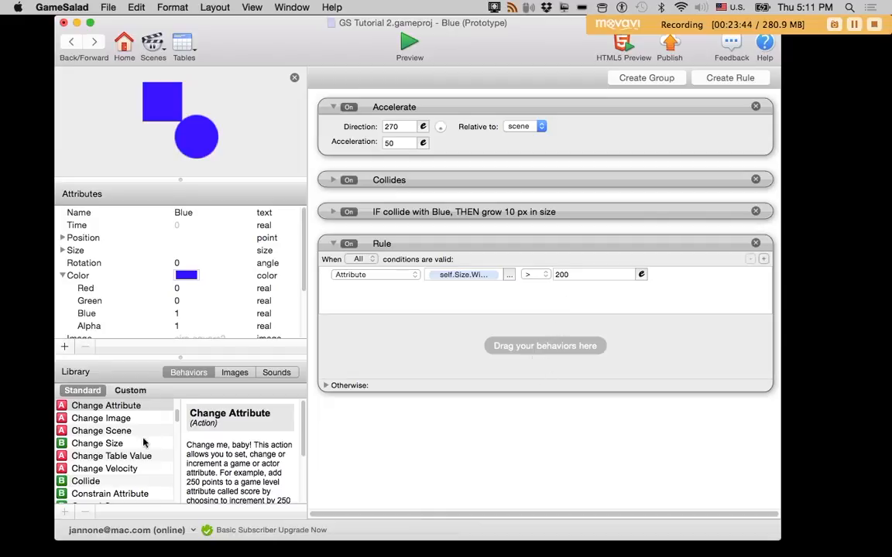
# Step: Add a Destroy behavior inside Blue's width rule
pyautogui.click(99, 443)
pyautogui.press('d')
pyautogui.press('s')
pyautogui.moveTo(63, 504); pyautogui.dragTo(406, 347)
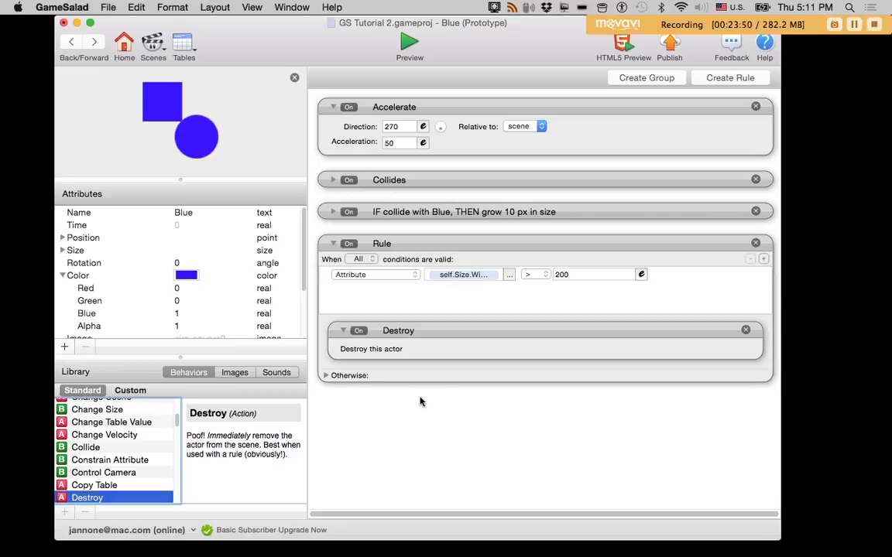
# Step: Rename Blue's width rule to "IF width > 200, THEN destroy" and collapse it
pyautogui.click(391, 244)
pyautogui.click(384, 243)
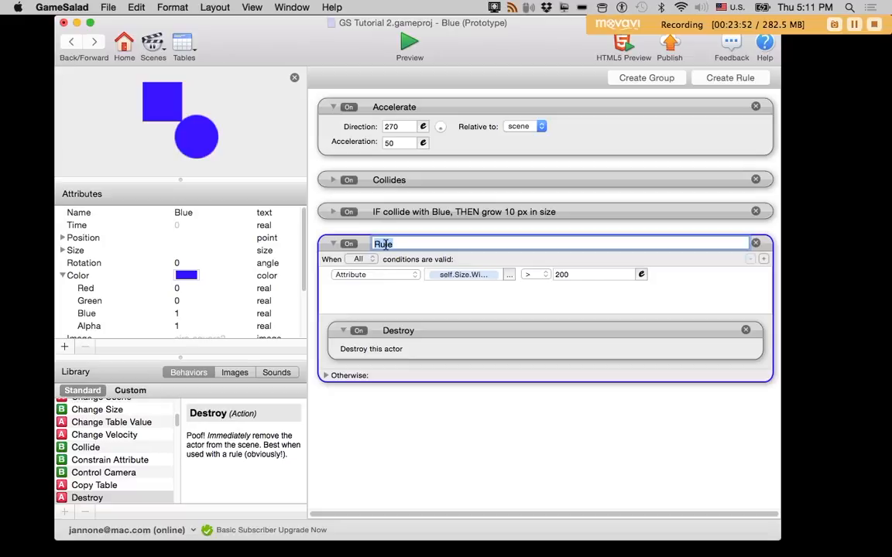
pyautogui.write('IF ')
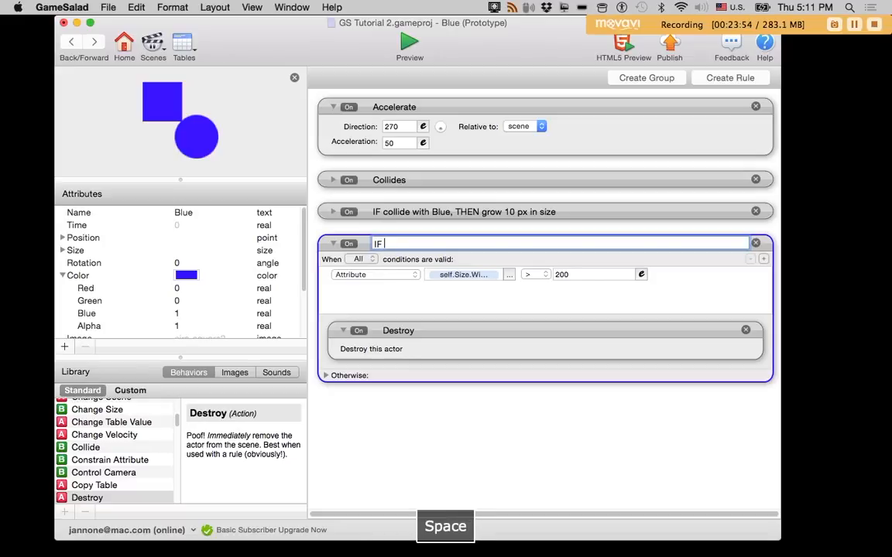
pyautogui.write('width ')
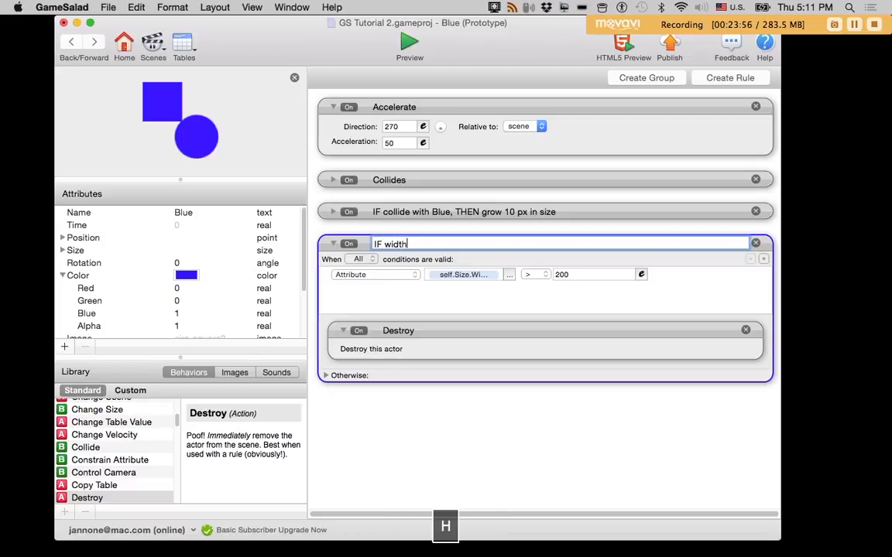
pyautogui.write('> 200')
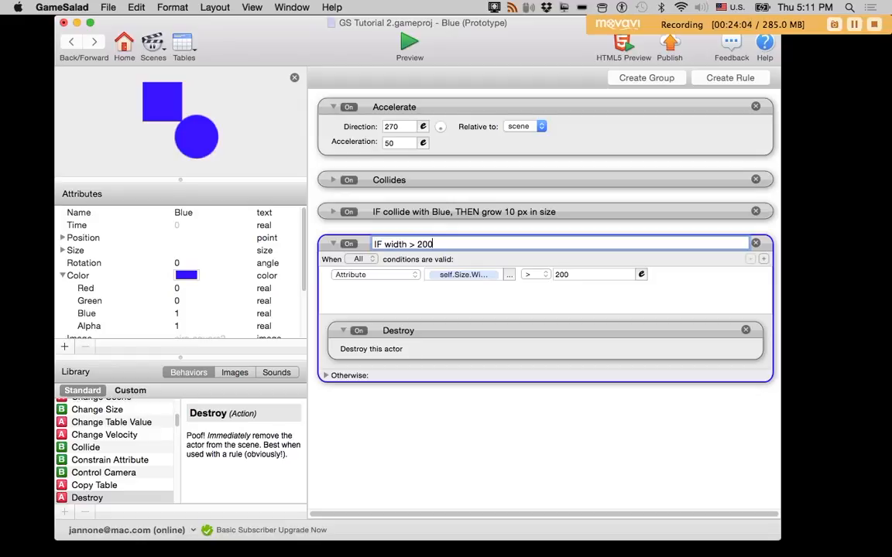
pyautogui.write(', THEN ')
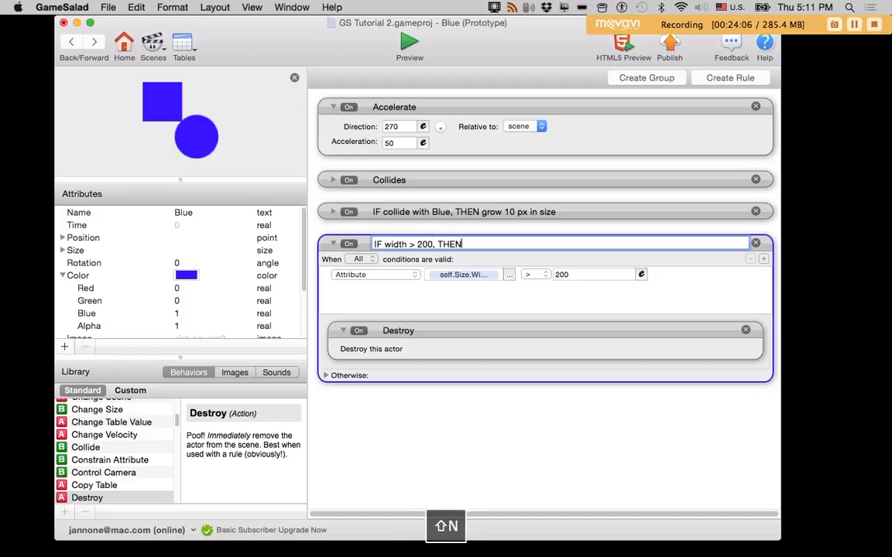
pyautogui.write('destory')
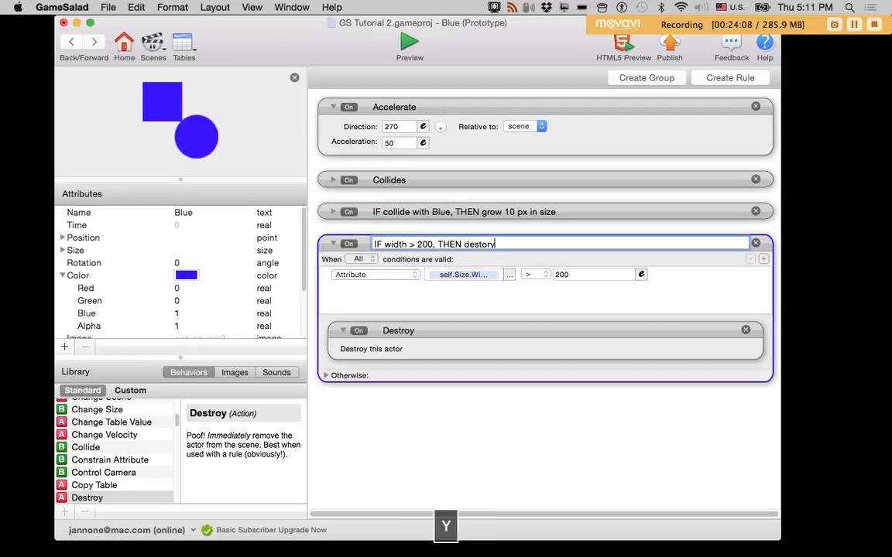
pyautogui.doubleClick(473, 244)
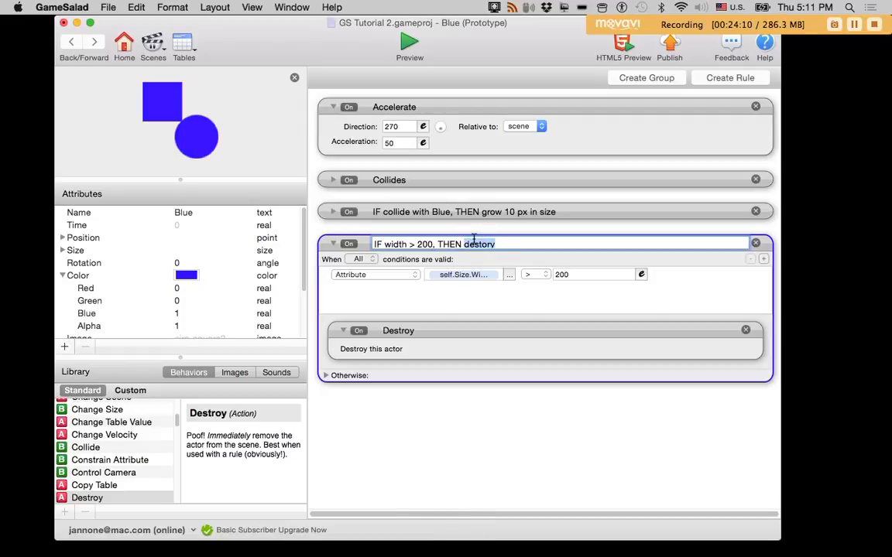
pyautogui.write('destroy')
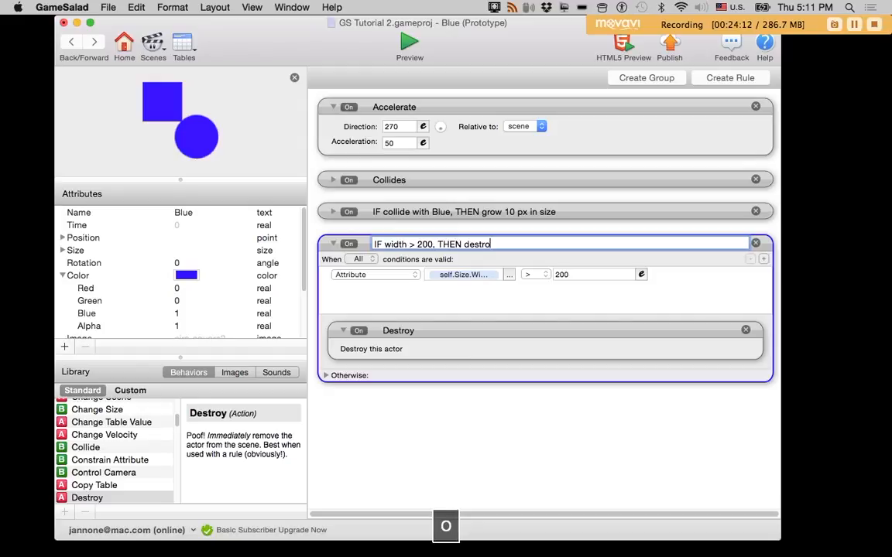
pyautogui.click(443, 287)
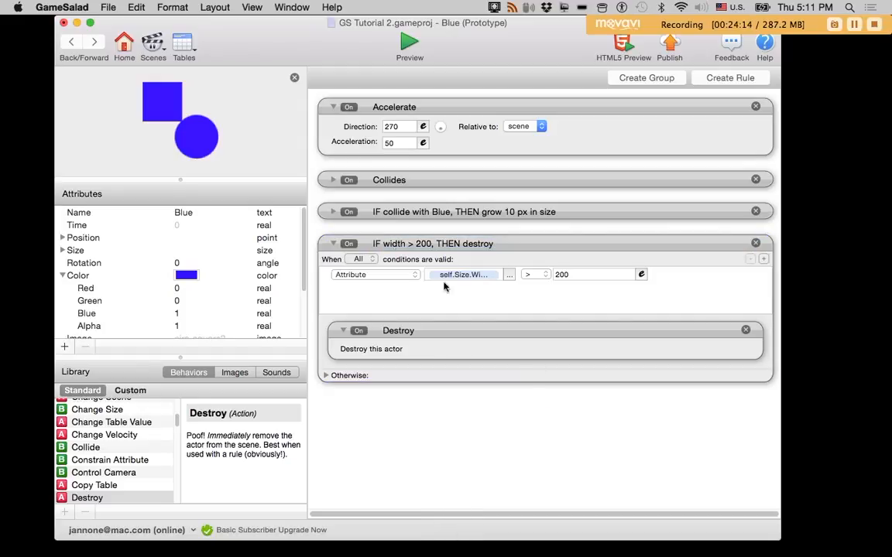
pyautogui.click(334, 244)
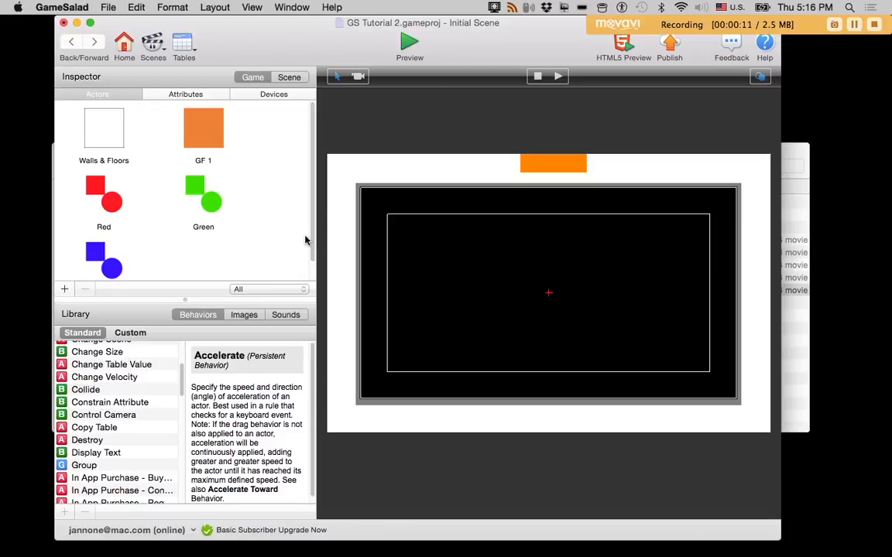
# Step: Open the Green actor and put its three Collide behaviors into a group
pyautogui.doubleClick(201, 194)
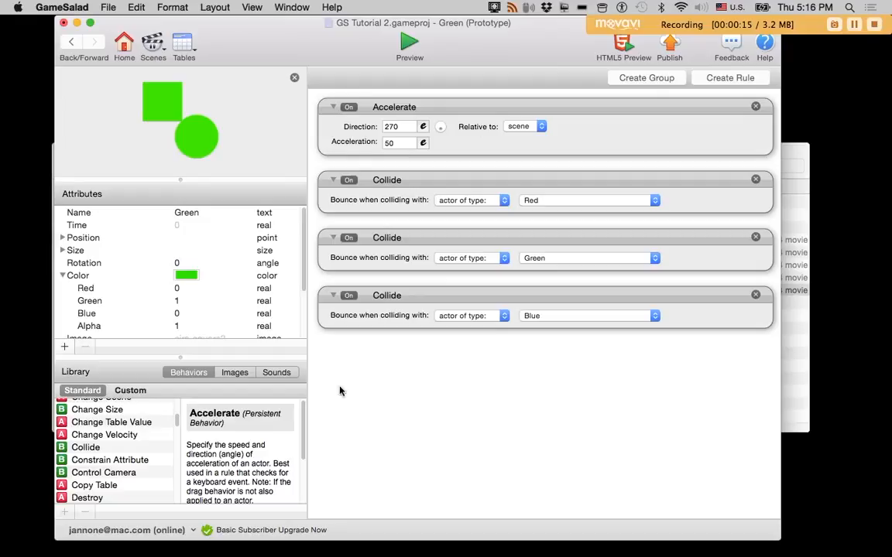
pyautogui.click(427, 186)
pyautogui.keyDown('shift'); pyautogui.click(438, 236); pyautogui.keyUp('shift')
pyautogui.keyDown('shift'); pyautogui.click(448, 293); pyautogui.keyUp('shift')
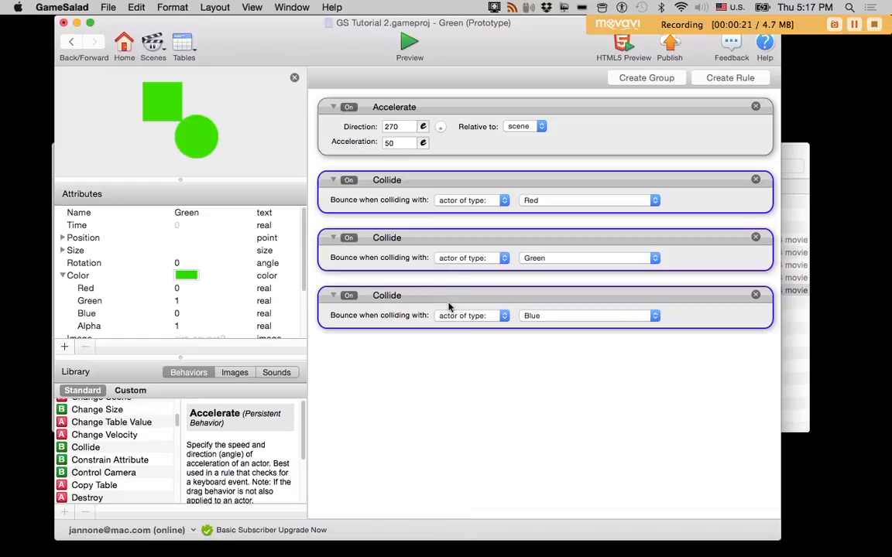
pyautogui.click(643, 76)
# Step: Name Green's new group "Collides" and collapse both the group and the Accelerate behavior
pyautogui.doubleClick(389, 180)
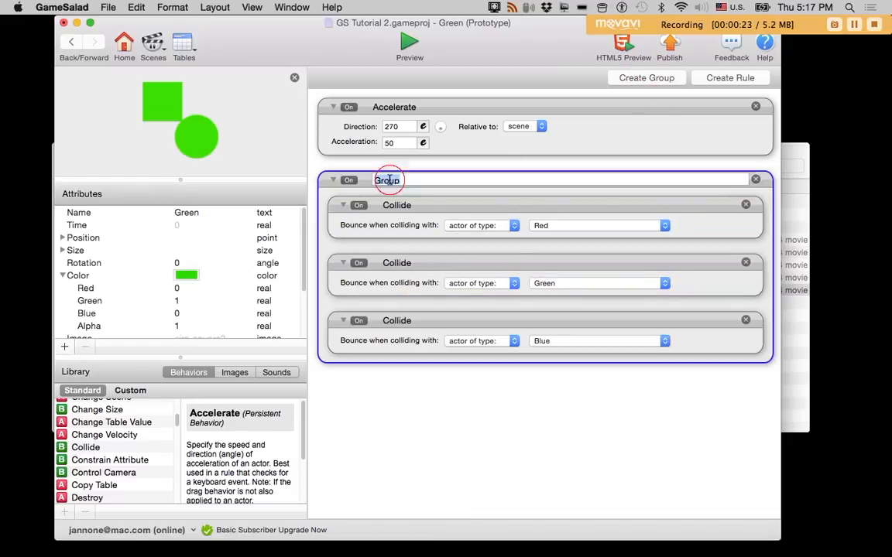
pyautogui.write('Coll')
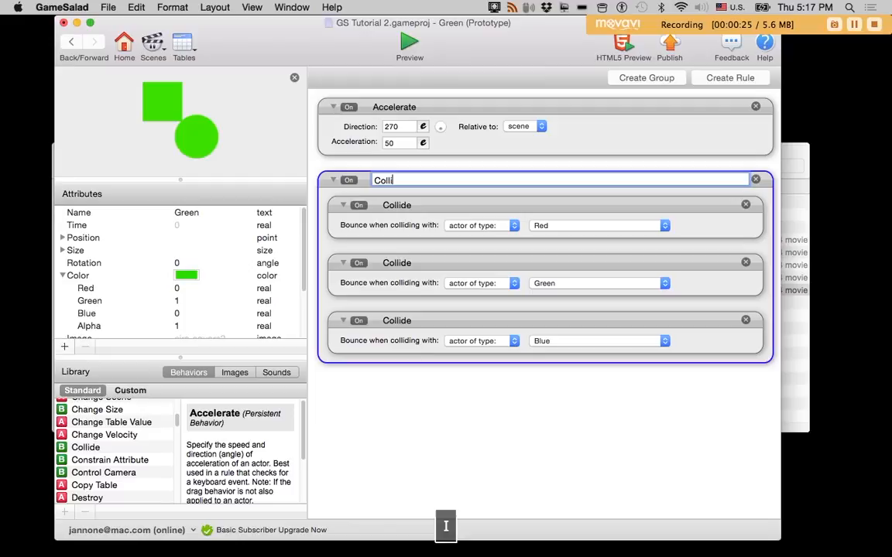
pyautogui.write('ides')
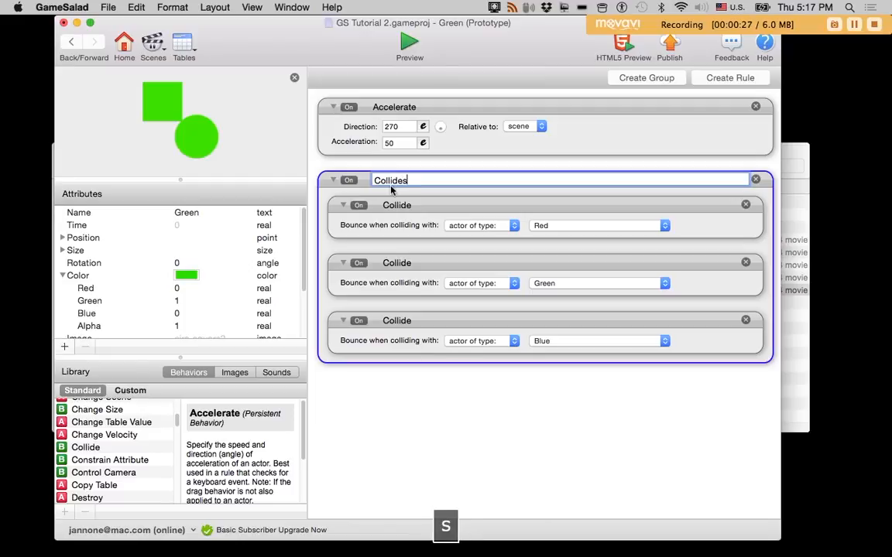
pyautogui.click(333, 179)
pyautogui.click(333, 107)
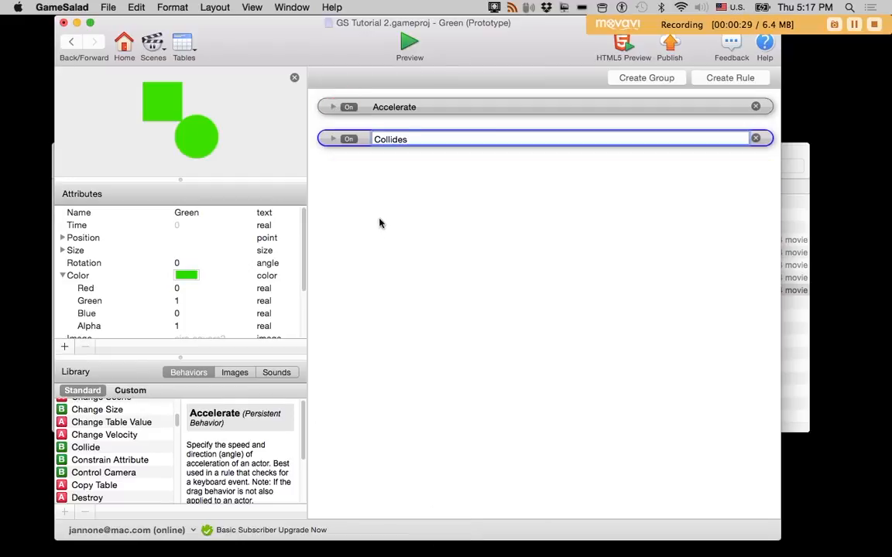
# Step: Create a rule in the Green actor that triggers when it overlaps or collides with an actor of type Red
pyautogui.click(730, 78)
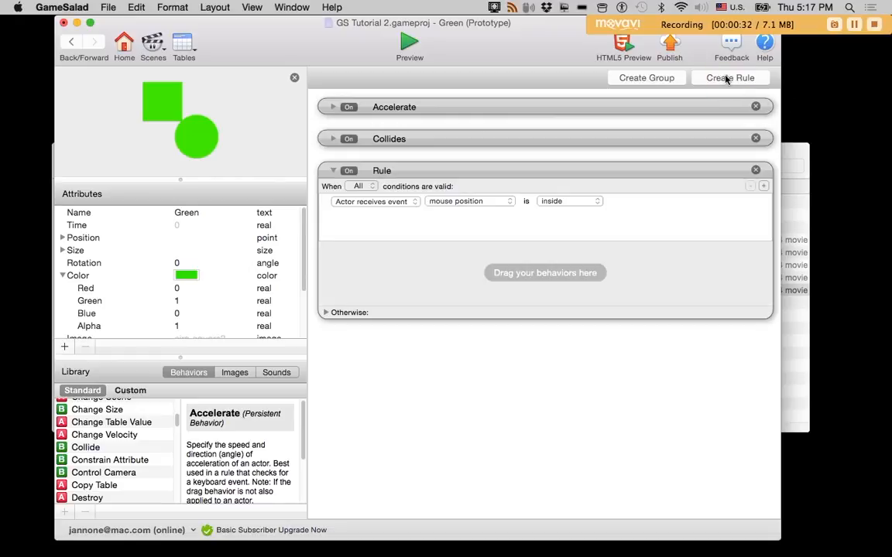
pyautogui.click(462, 202)
pyautogui.click(463, 222)
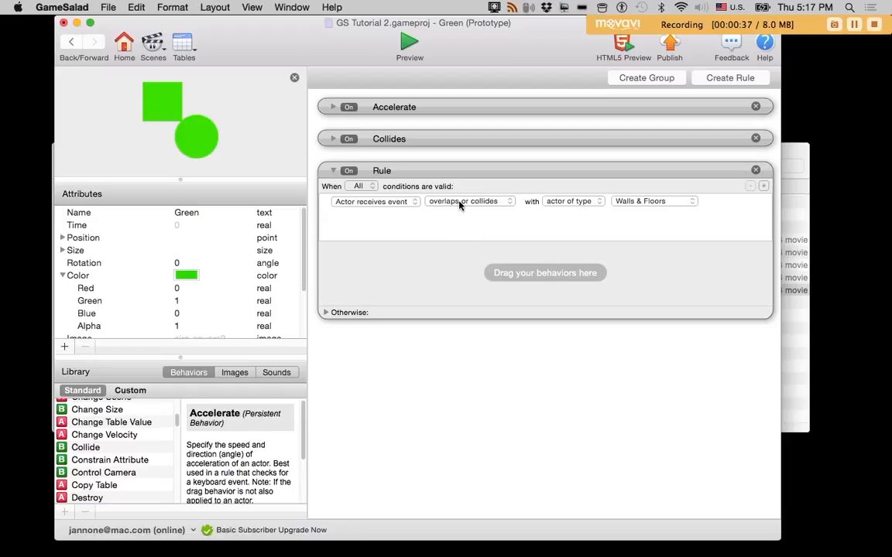
pyautogui.click(639, 201)
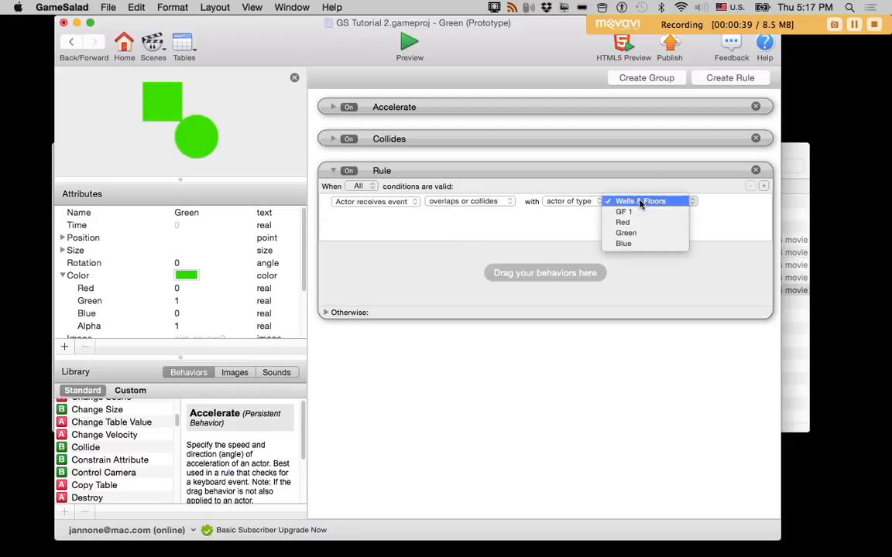
pyautogui.click(628, 223)
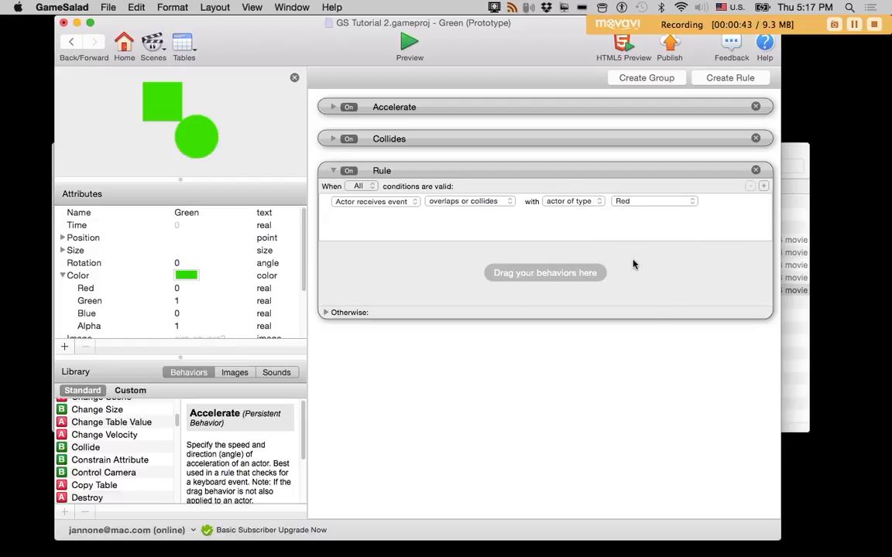
# Step: Add a second condition for overlapping or colliding with Blue, and make the rule fire when any condition is valid
pyautogui.click(763, 187)
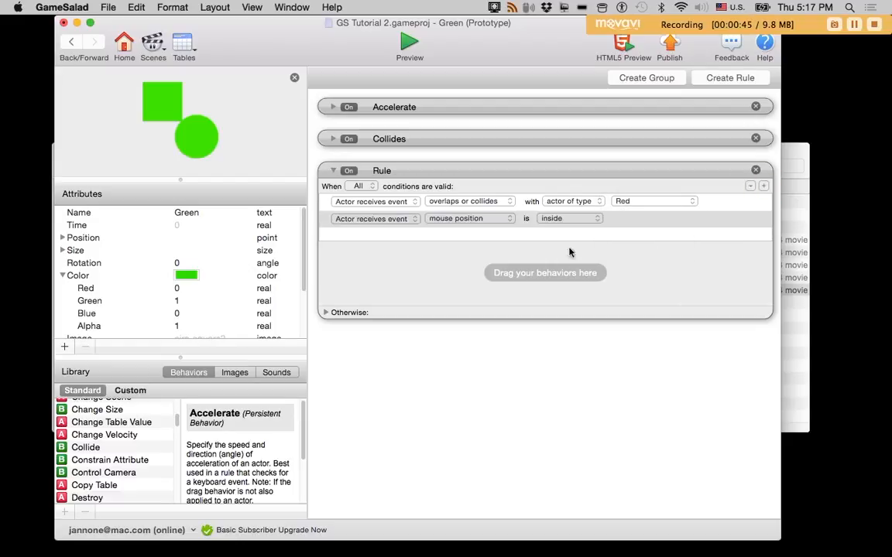
pyautogui.click(449, 219)
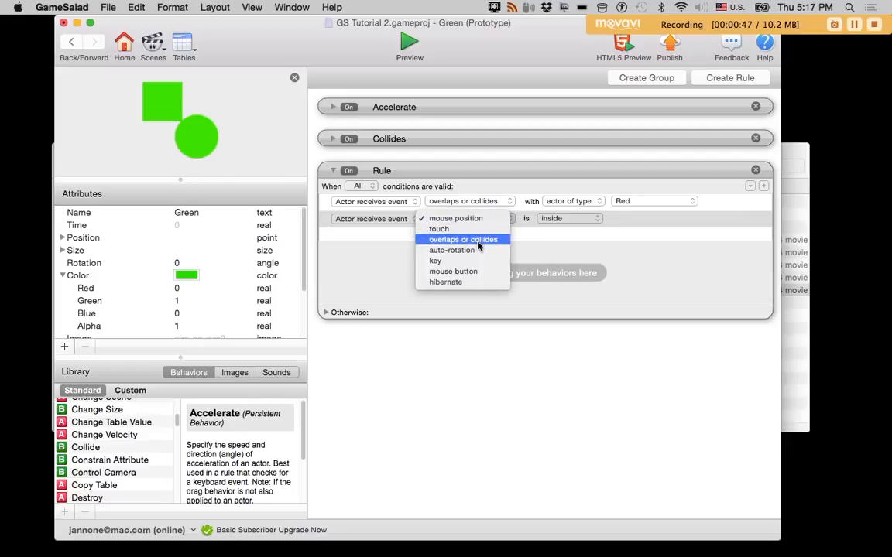
pyautogui.click(478, 245)
pyautogui.click(636, 218)
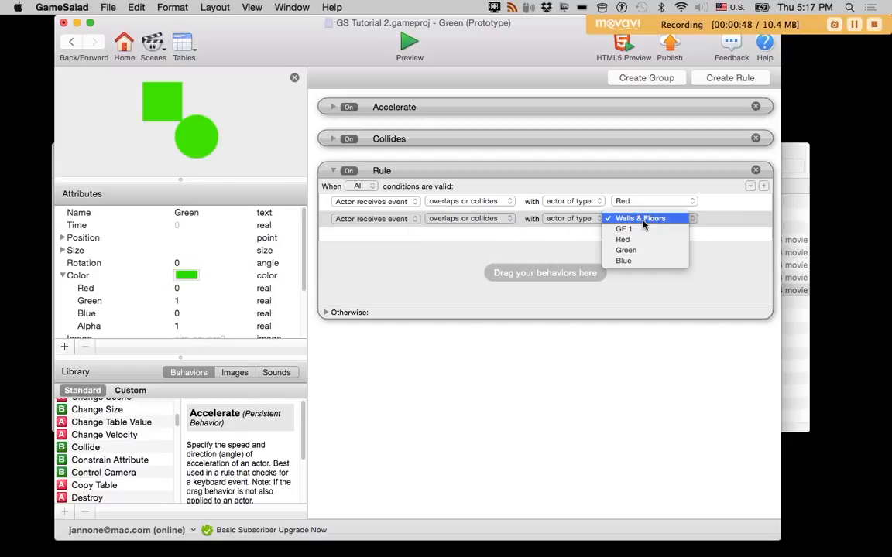
pyautogui.click(634, 261)
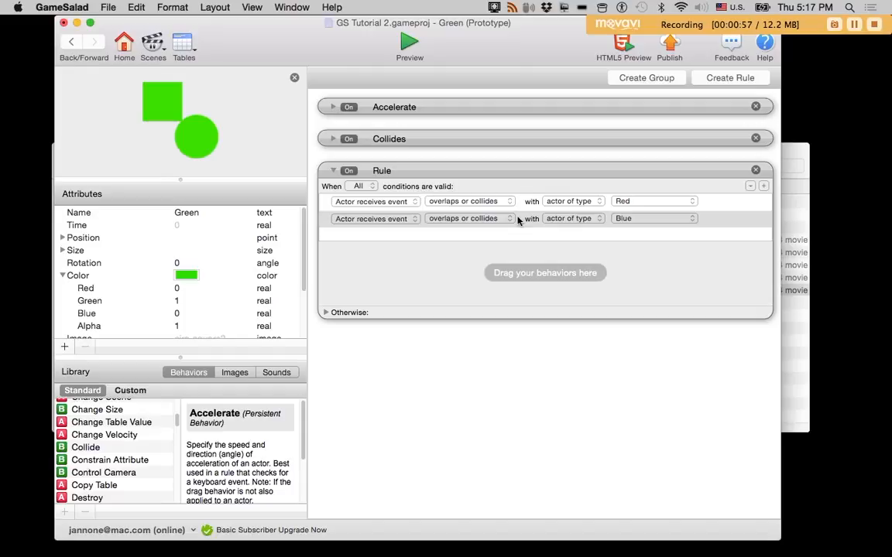
pyautogui.click(358, 186)
pyautogui.click(362, 199)
# Step: Add a Change Attribute behavior inside Green's collision rule and target the actor's own Color.Green attribute
pyautogui.scroll(4, 93, 449)
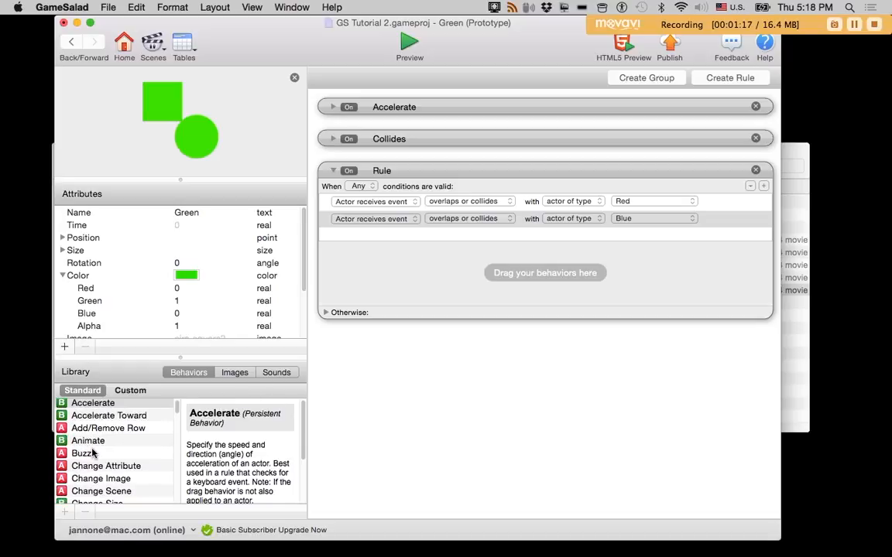
pyautogui.click(110, 442)
pyautogui.click(109, 466)
pyautogui.moveTo(62, 466); pyautogui.dragTo(334, 237)
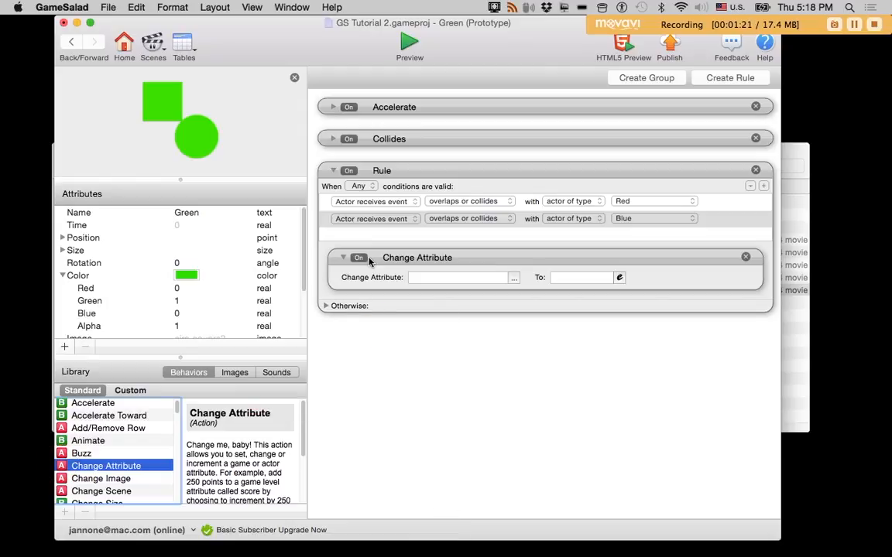
pyautogui.click(513, 278)
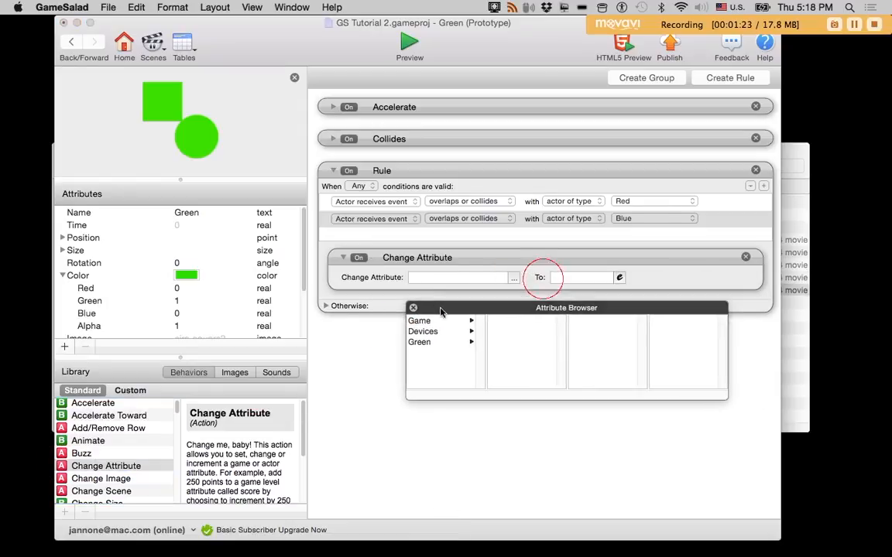
pyautogui.click(437, 343)
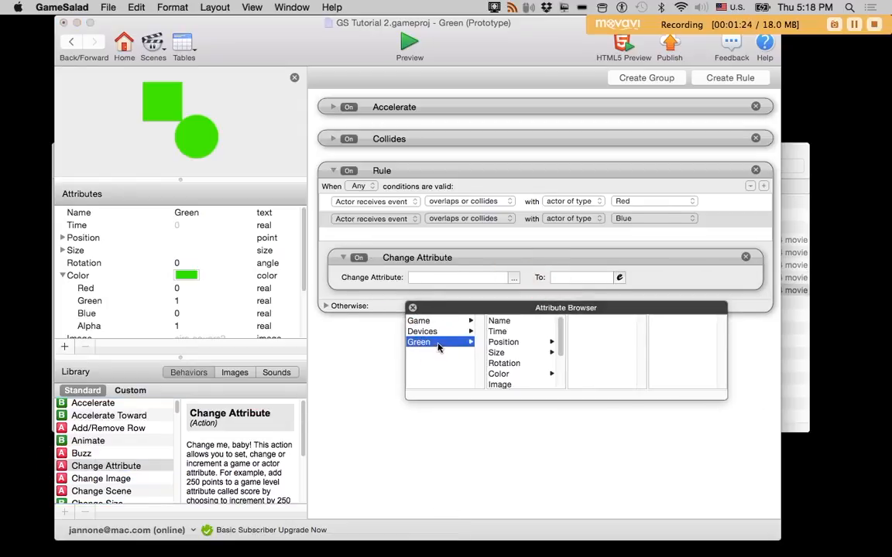
pyautogui.click(511, 374)
pyautogui.click(590, 332)
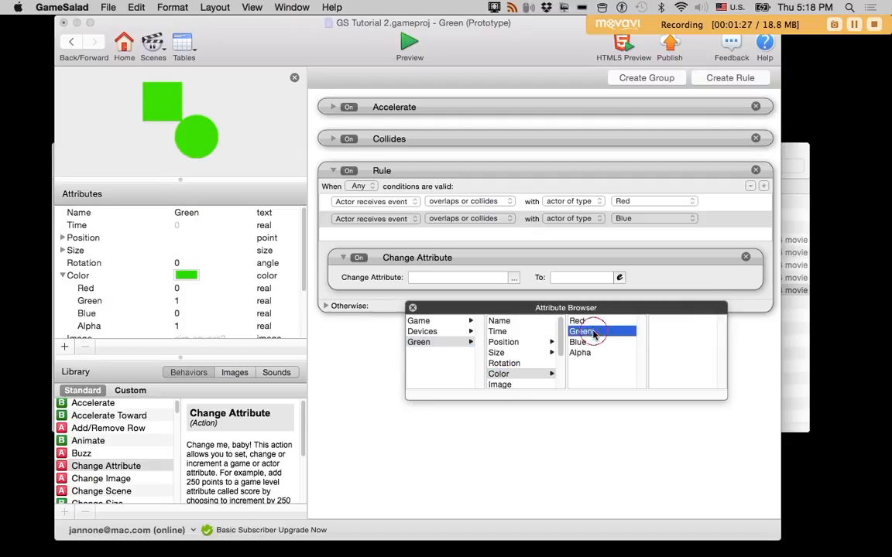
# Step: Set the Change Attribute value to the expression self.Color.Green-0.2
pyautogui.click(619, 277)
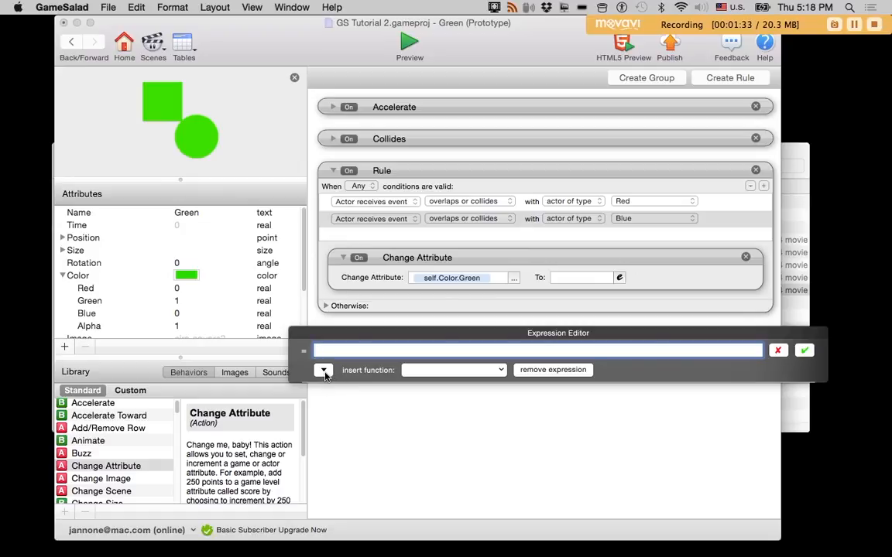
pyautogui.click(324, 371)
pyautogui.click(318, 409)
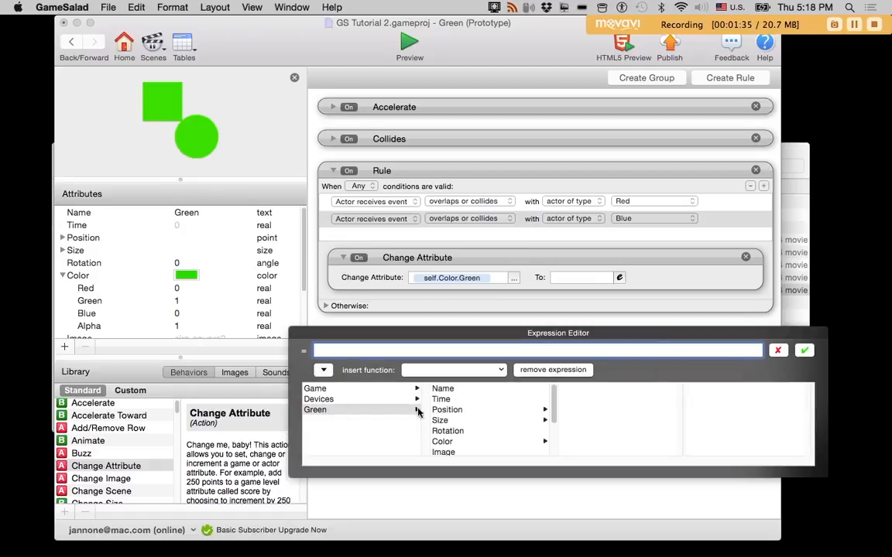
pyautogui.click(465, 441)
pyautogui.click(570, 399)
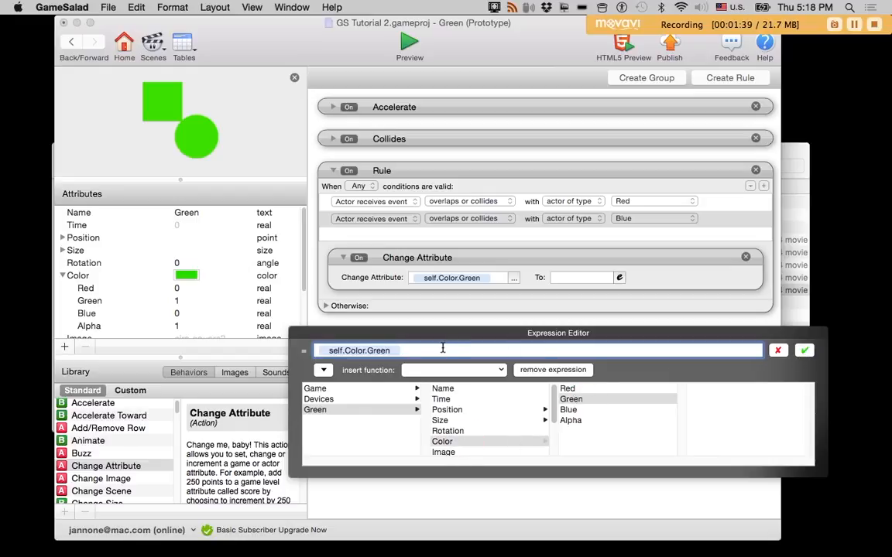
pyautogui.write('-0.2')
pyautogui.click(804, 350)
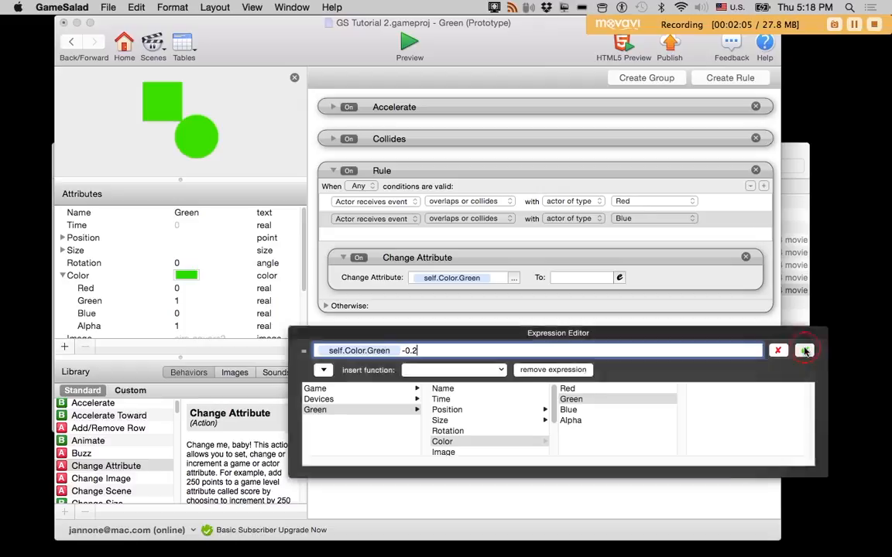
# Step: Preview the game, and set the Green spawn's horizontal position to 200 in the GF 1 actor
pyautogui.click(410, 43)
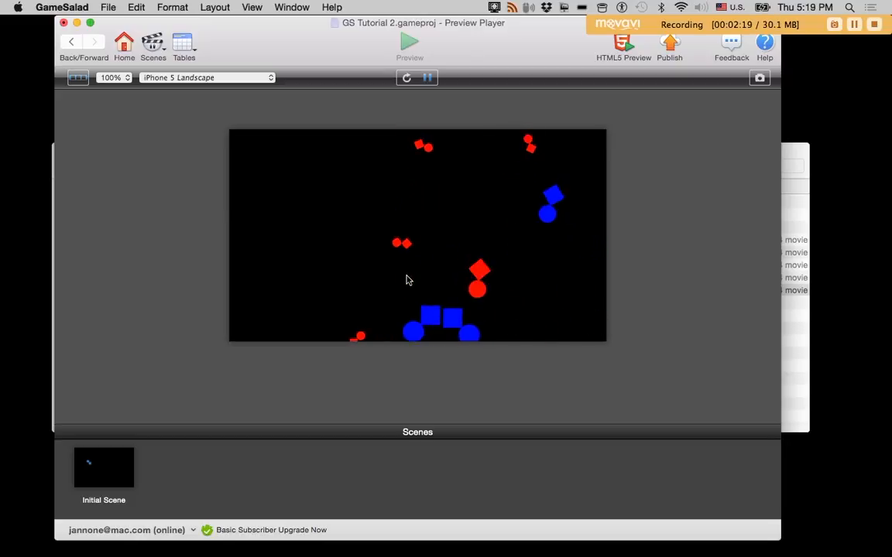
pyautogui.click(71, 41)
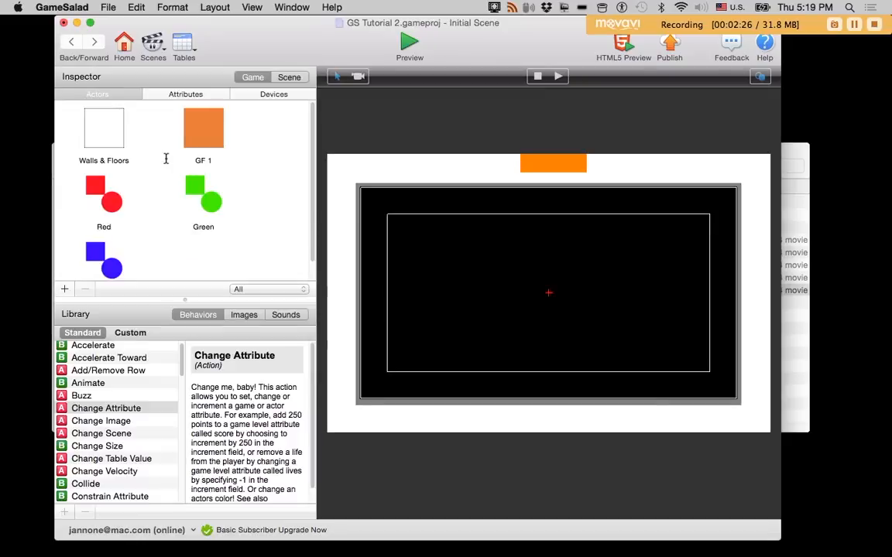
pyautogui.click(200, 140)
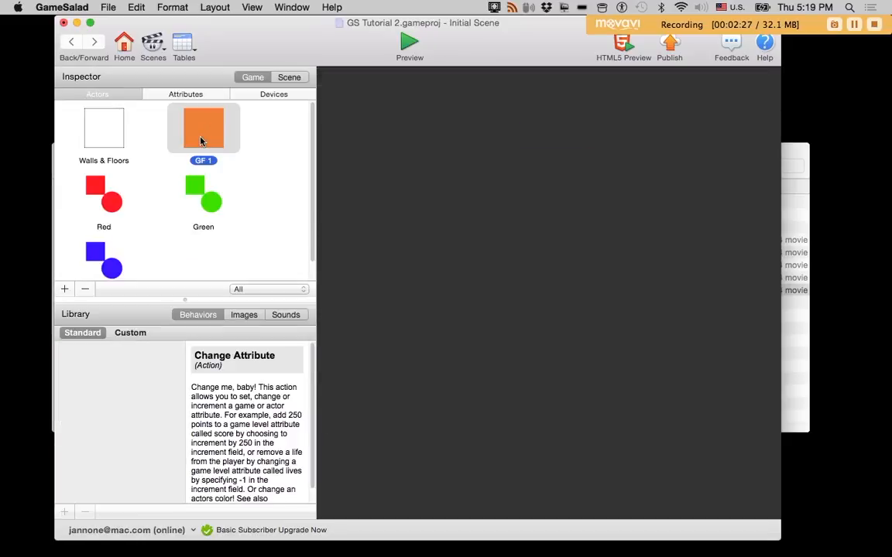
pyautogui.doubleClick(200, 140)
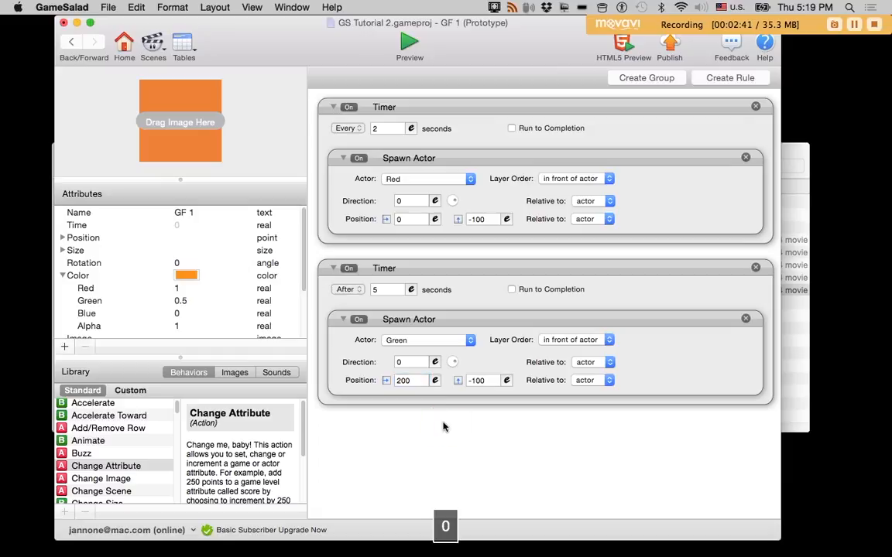
# Step: Preview the game with the adjusted Green spawn, and reopen the Green actor
pyautogui.click(408, 45)
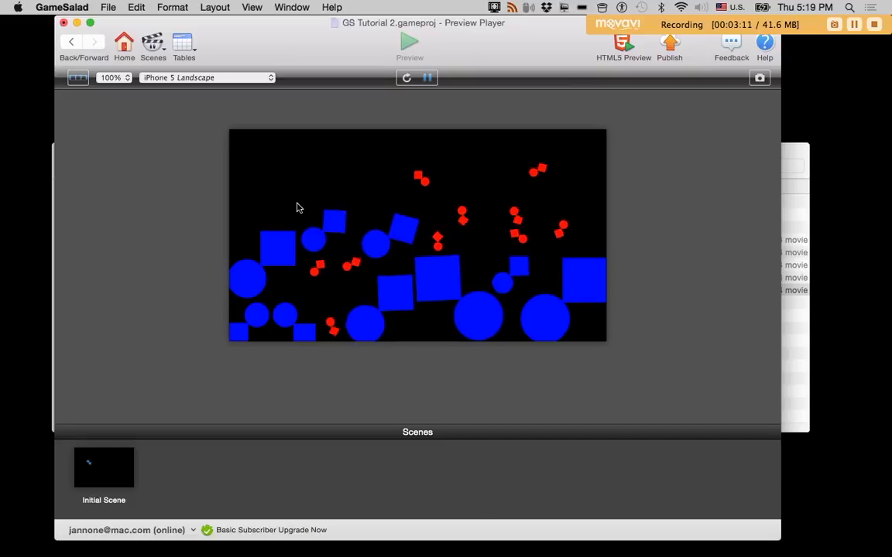
pyautogui.click(71, 42)
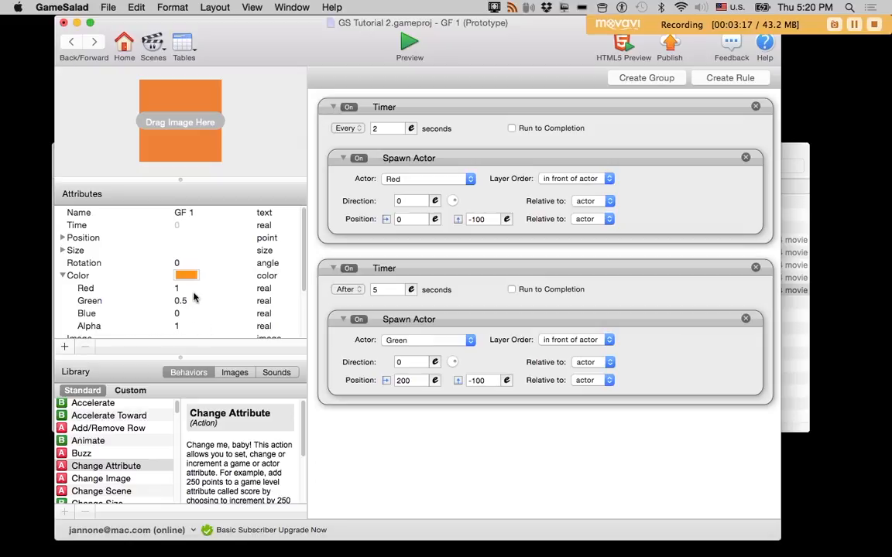
pyautogui.click(74, 42)
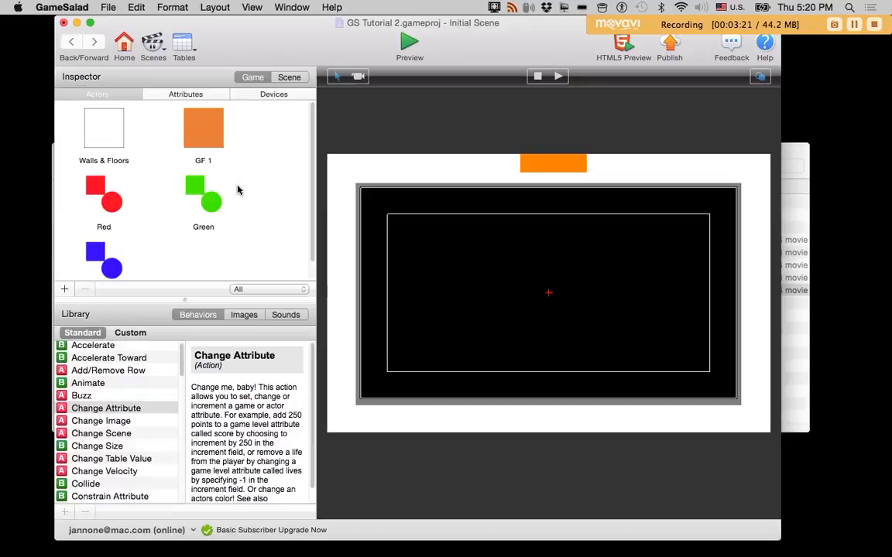
pyautogui.doubleClick(197, 190)
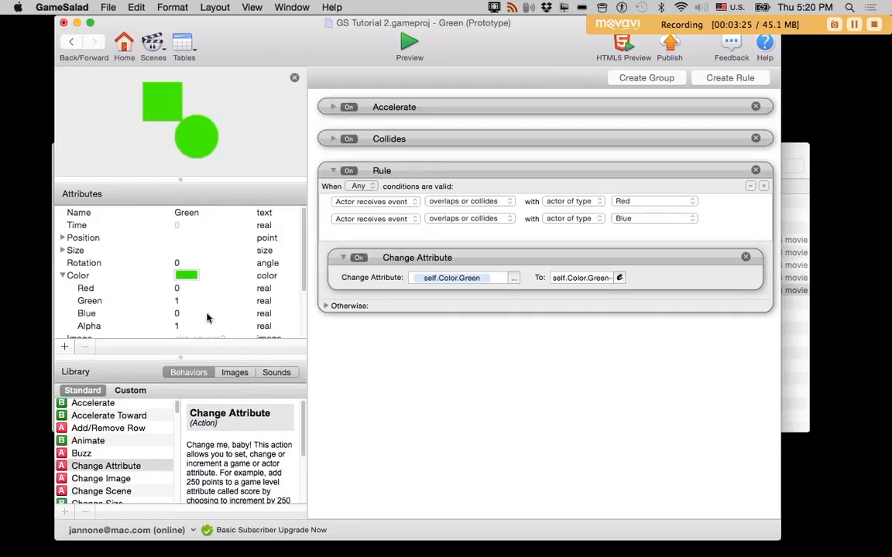
# Step: Set the Green actor's Red color value to 0.5 and preview the game
pyautogui.click(179, 289)
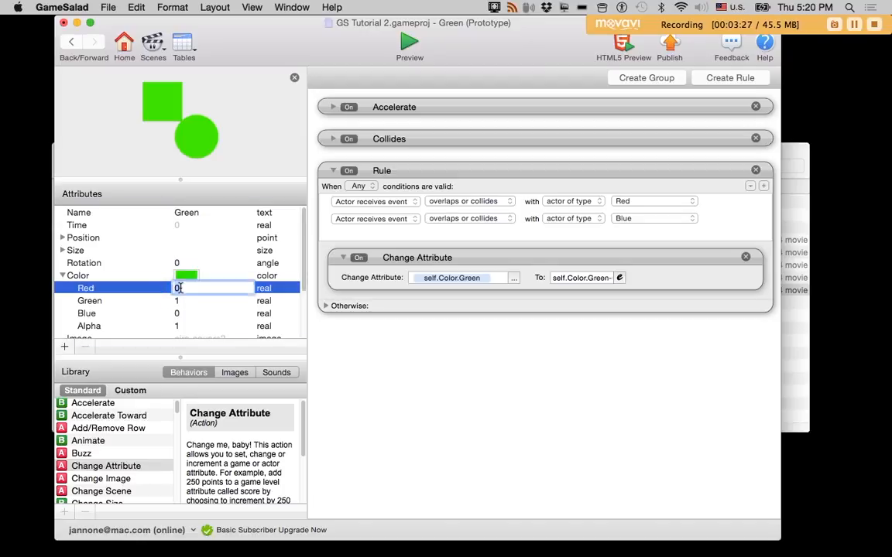
pyautogui.click(214, 313)
pyautogui.click(187, 288)
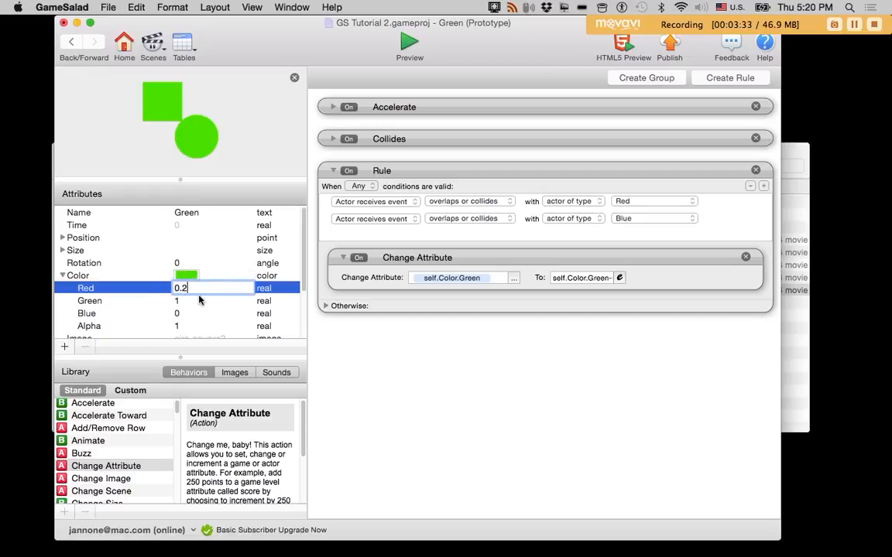
pyautogui.write('5')
pyautogui.click(211, 312)
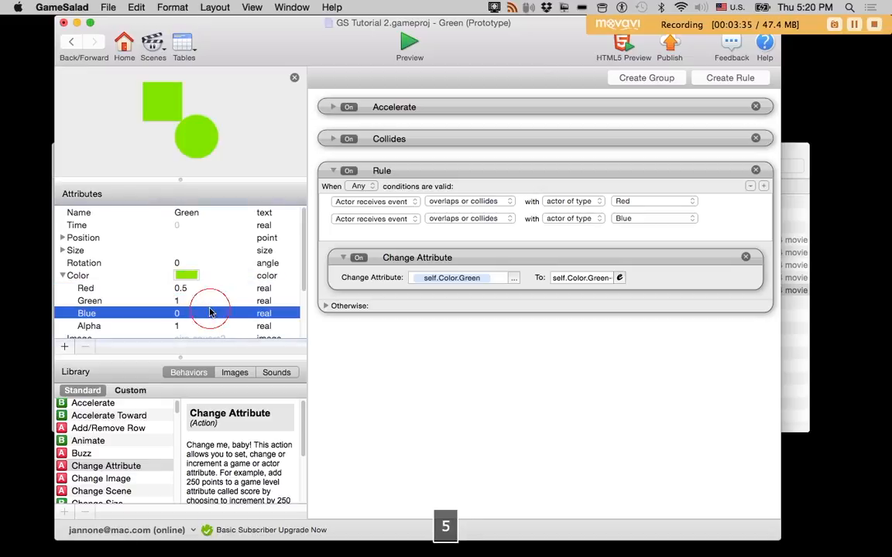
pyautogui.click(406, 43)
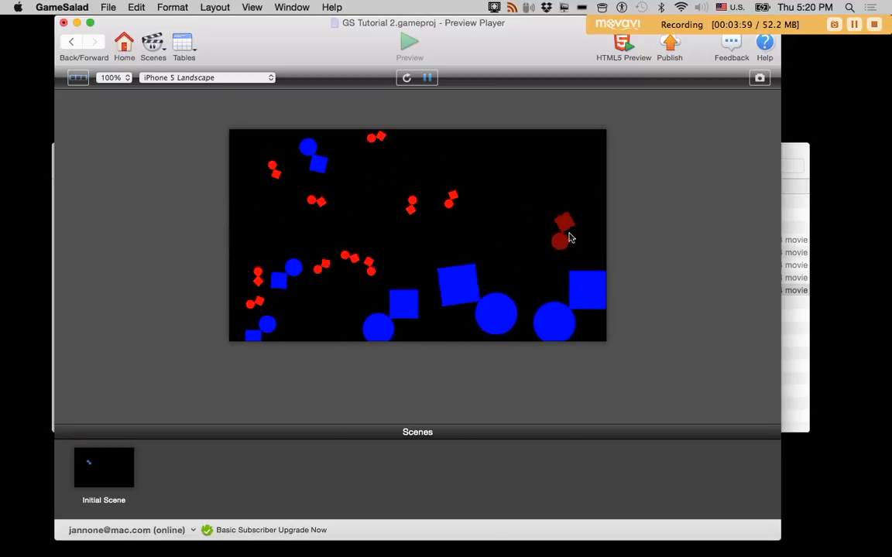
pyautogui.click(71, 41)
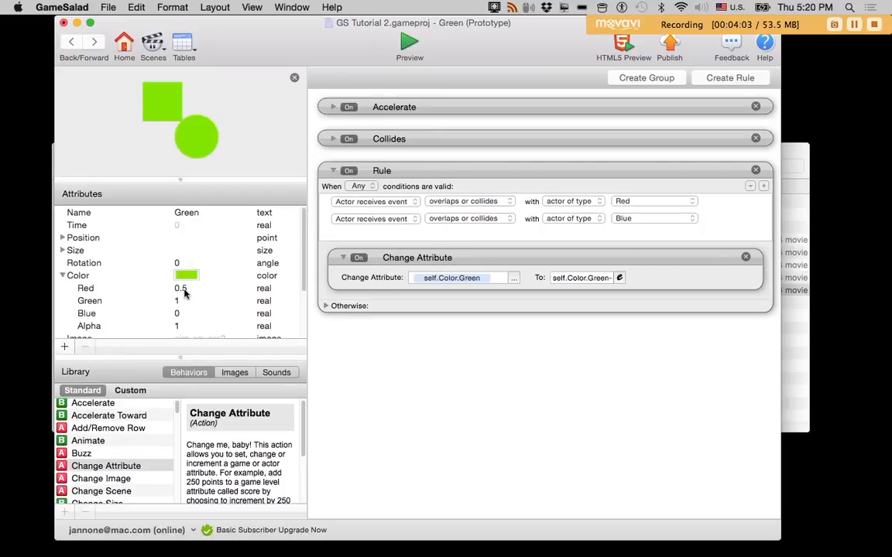
# Step: Set the Green actor's Red color value to 0.1 and preview the game
pyautogui.doubleClick(183, 289)
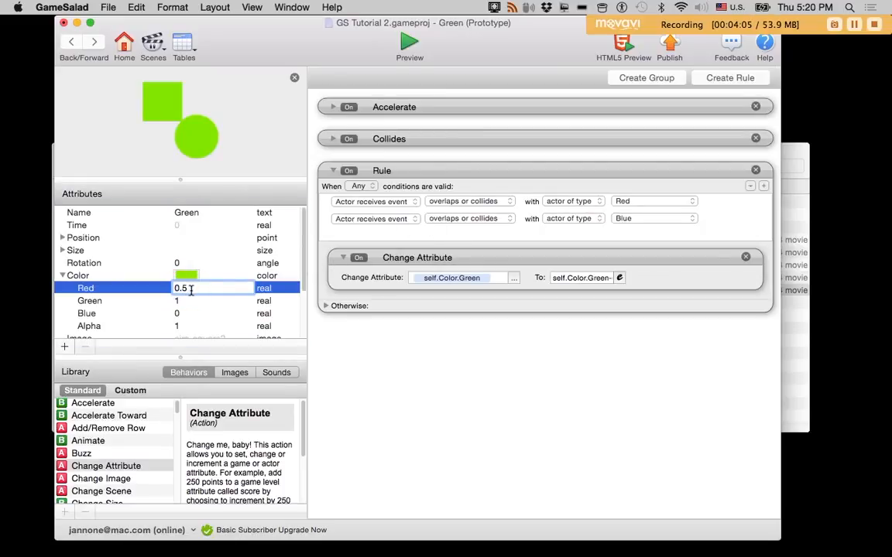
pyautogui.click(372, 348)
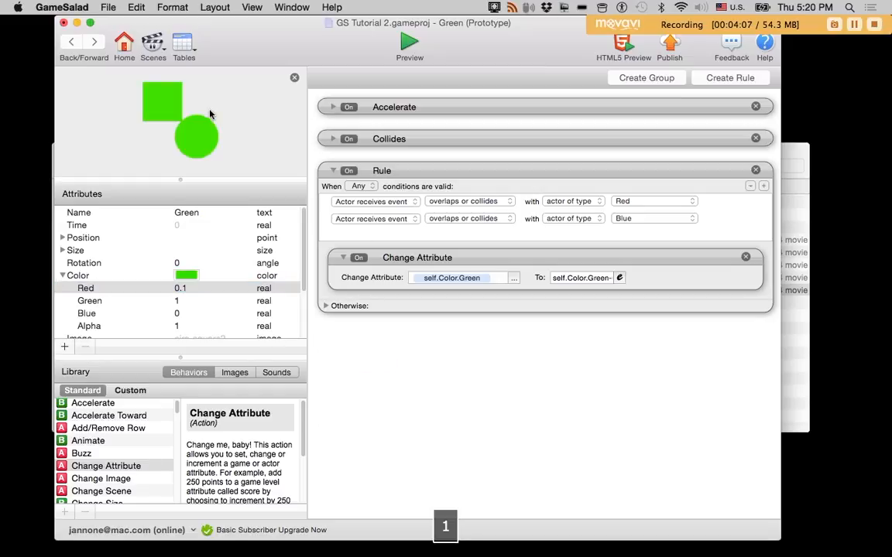
pyautogui.click(408, 45)
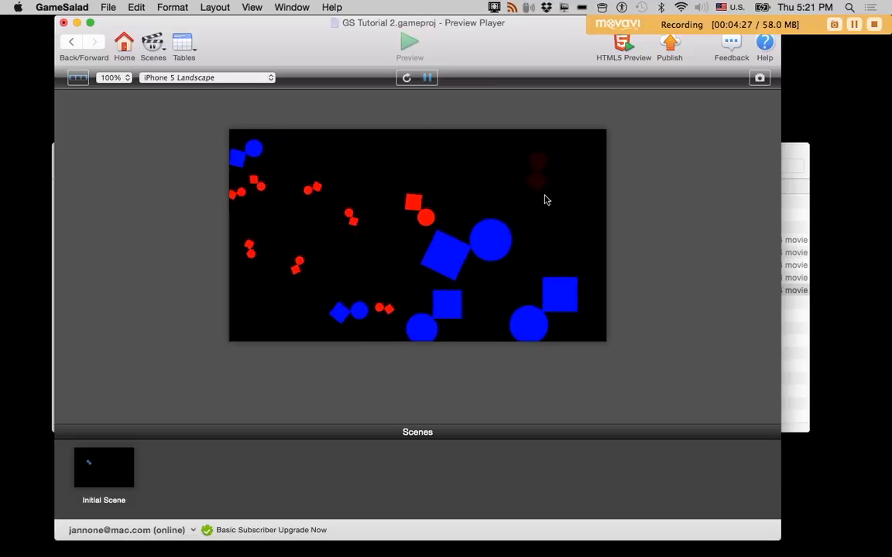
pyautogui.click(72, 41)
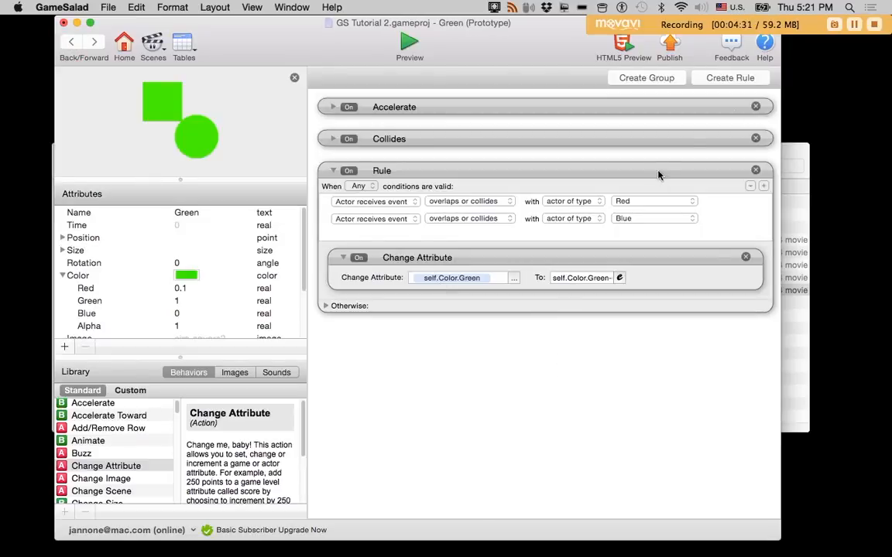
# Step: Add a second rule to the Green actor with an attribute condition that its own self.Color component equals 0
pyautogui.click(738, 78)
pyautogui.click(393, 369)
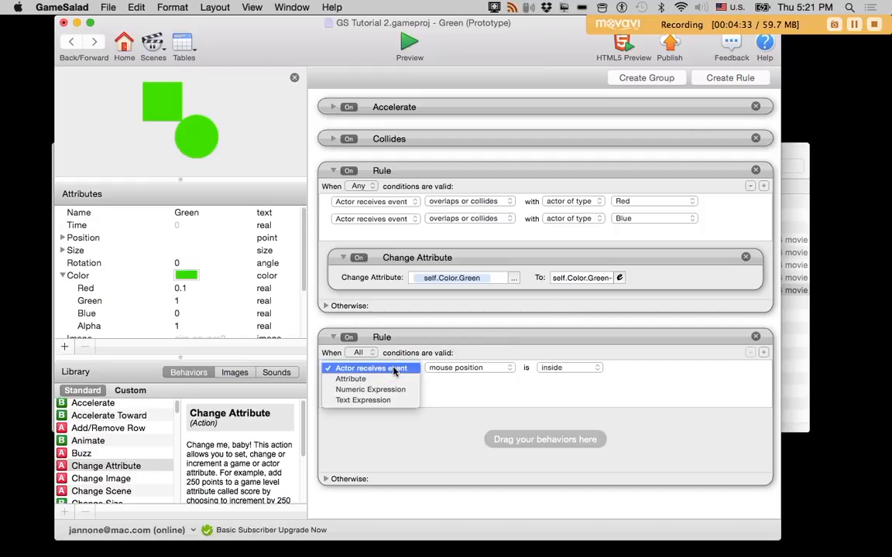
pyautogui.click(380, 379)
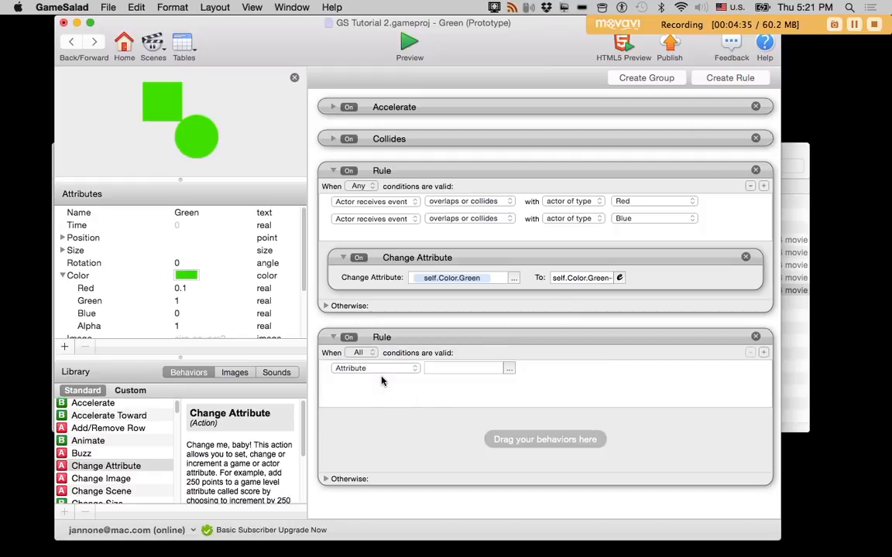
pyautogui.click(509, 368)
pyautogui.click(525, 404)
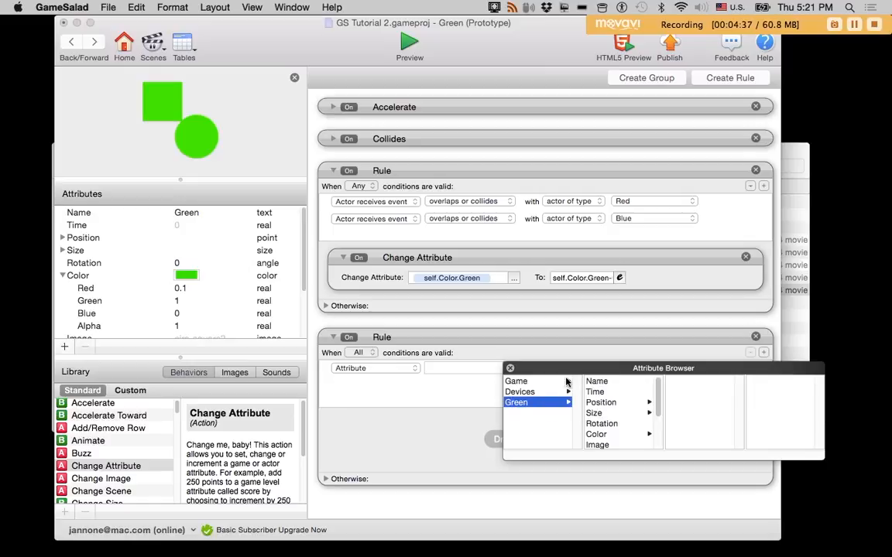
pyautogui.click(678, 392)
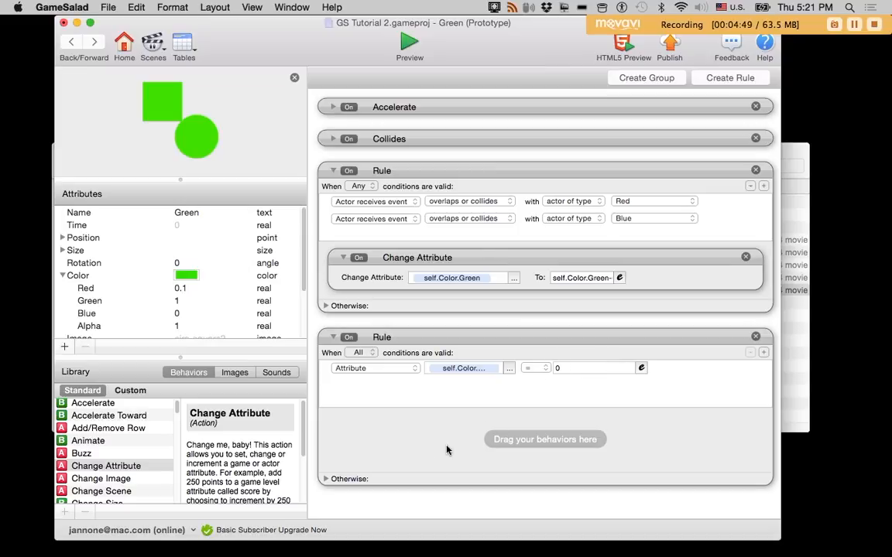
# Step: Add a Destroy action to the new color rule and preview the game
pyautogui.scroll(1, 114, 435)
pyautogui.click(113, 437)
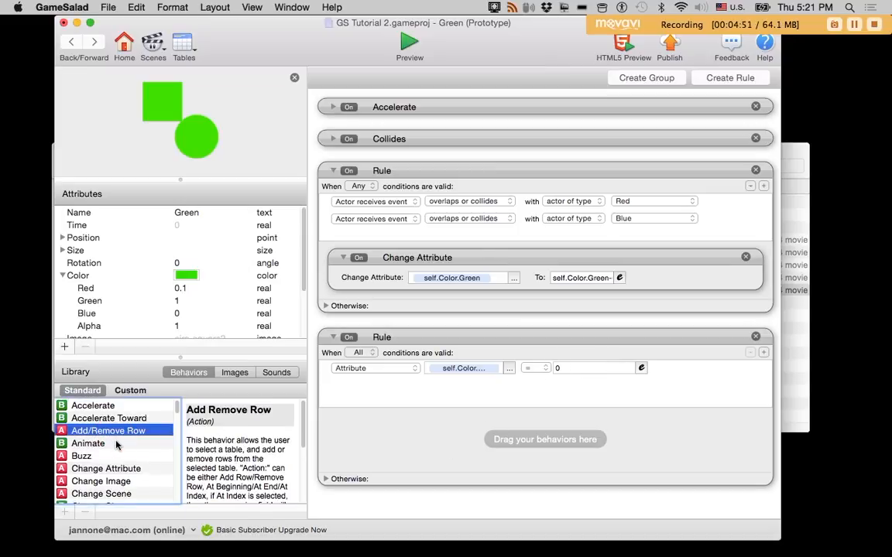
pyautogui.write('de')
pyautogui.moveTo(304, 440); pyautogui.dragTo(438, 443)
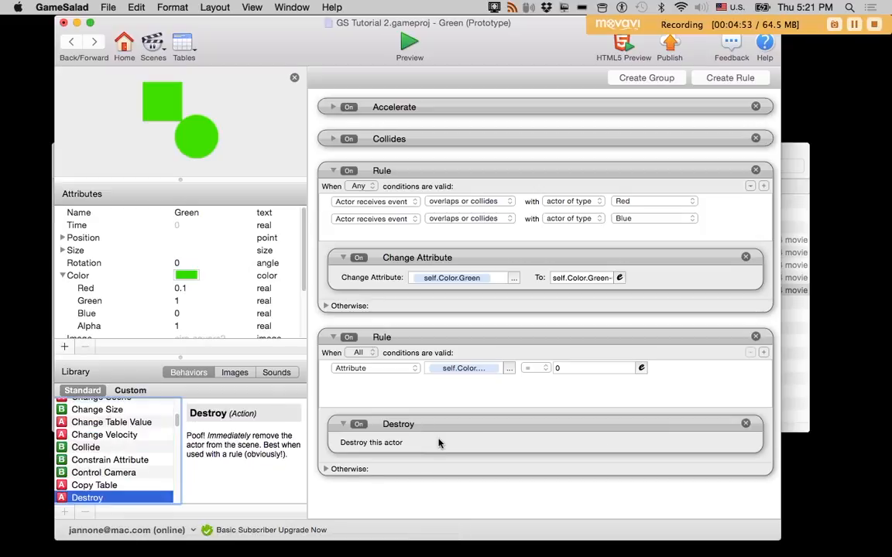
pyautogui.click(408, 48)
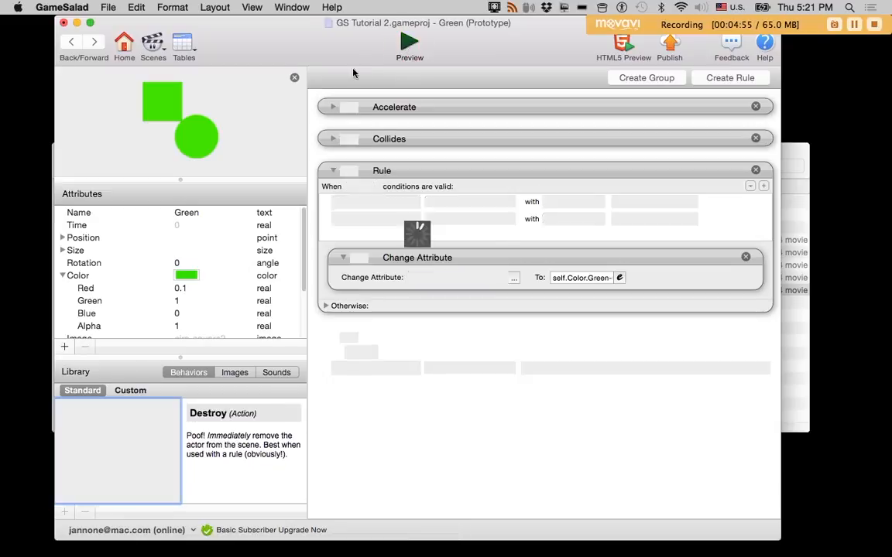